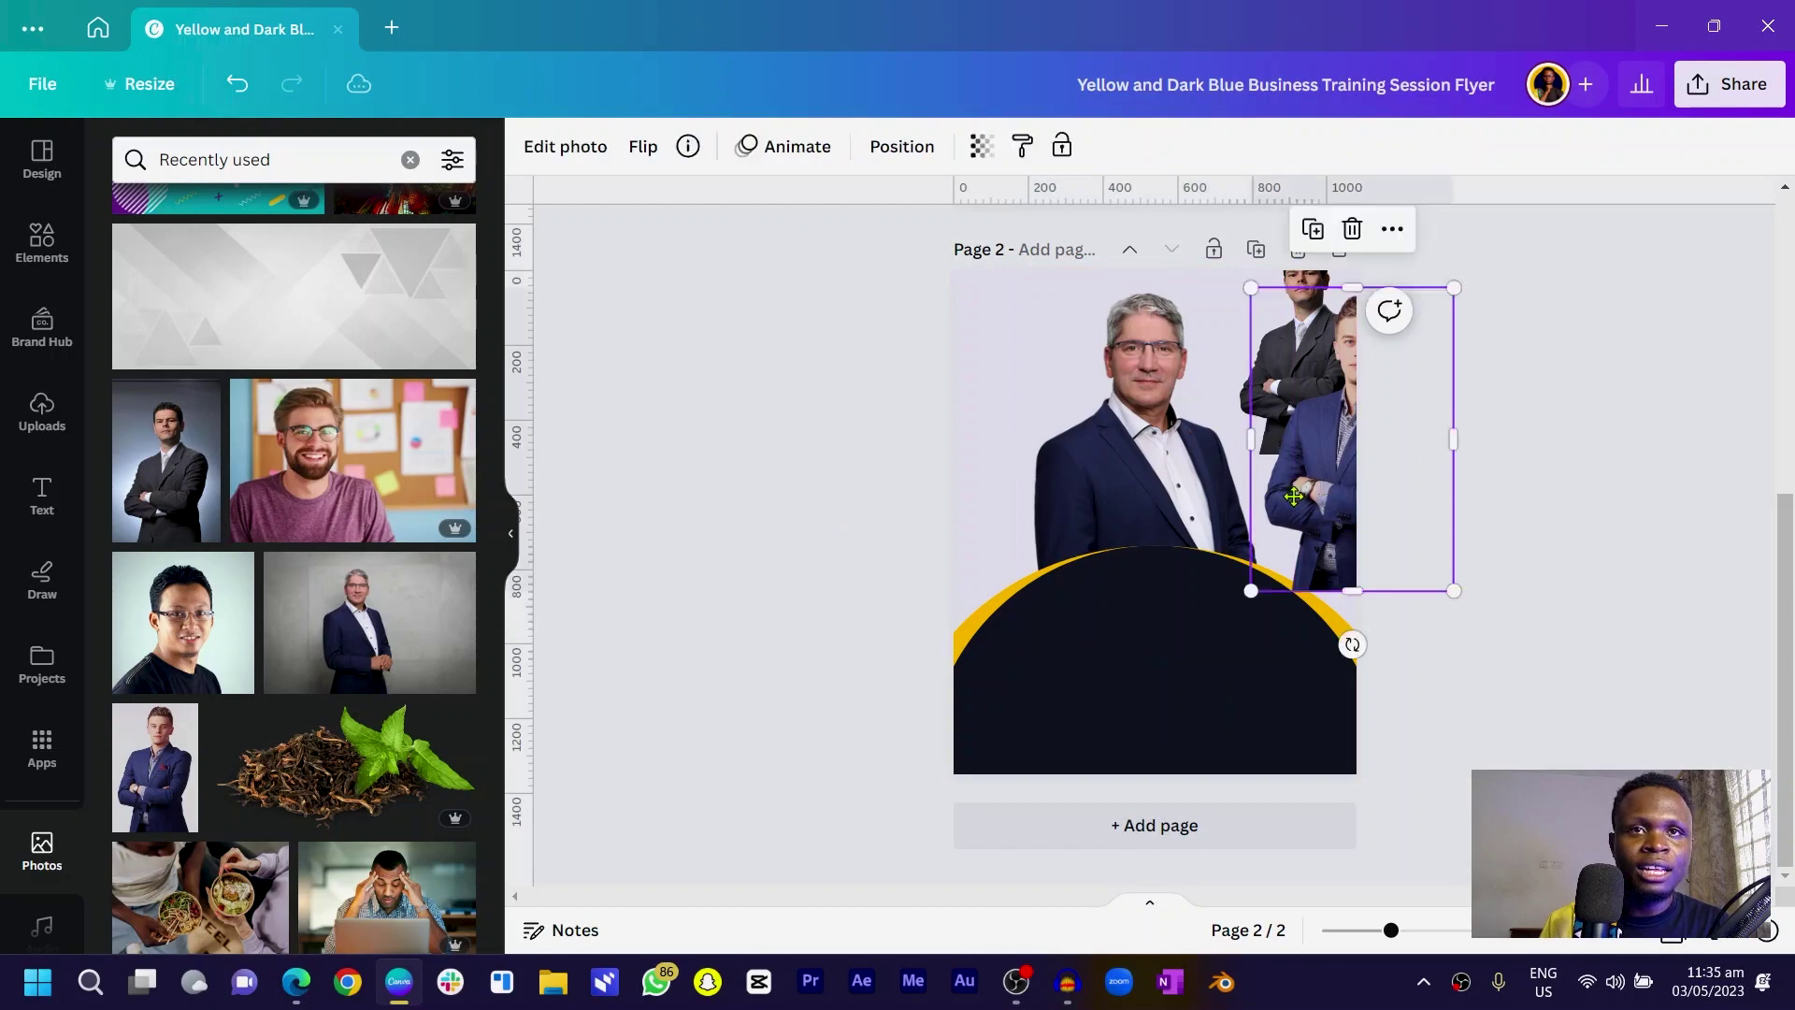
- Place the two younger businessmen photos on the arc, cropping and enlarging the dark-suit man
left_click_drag(1308, 586, 1215, 623)
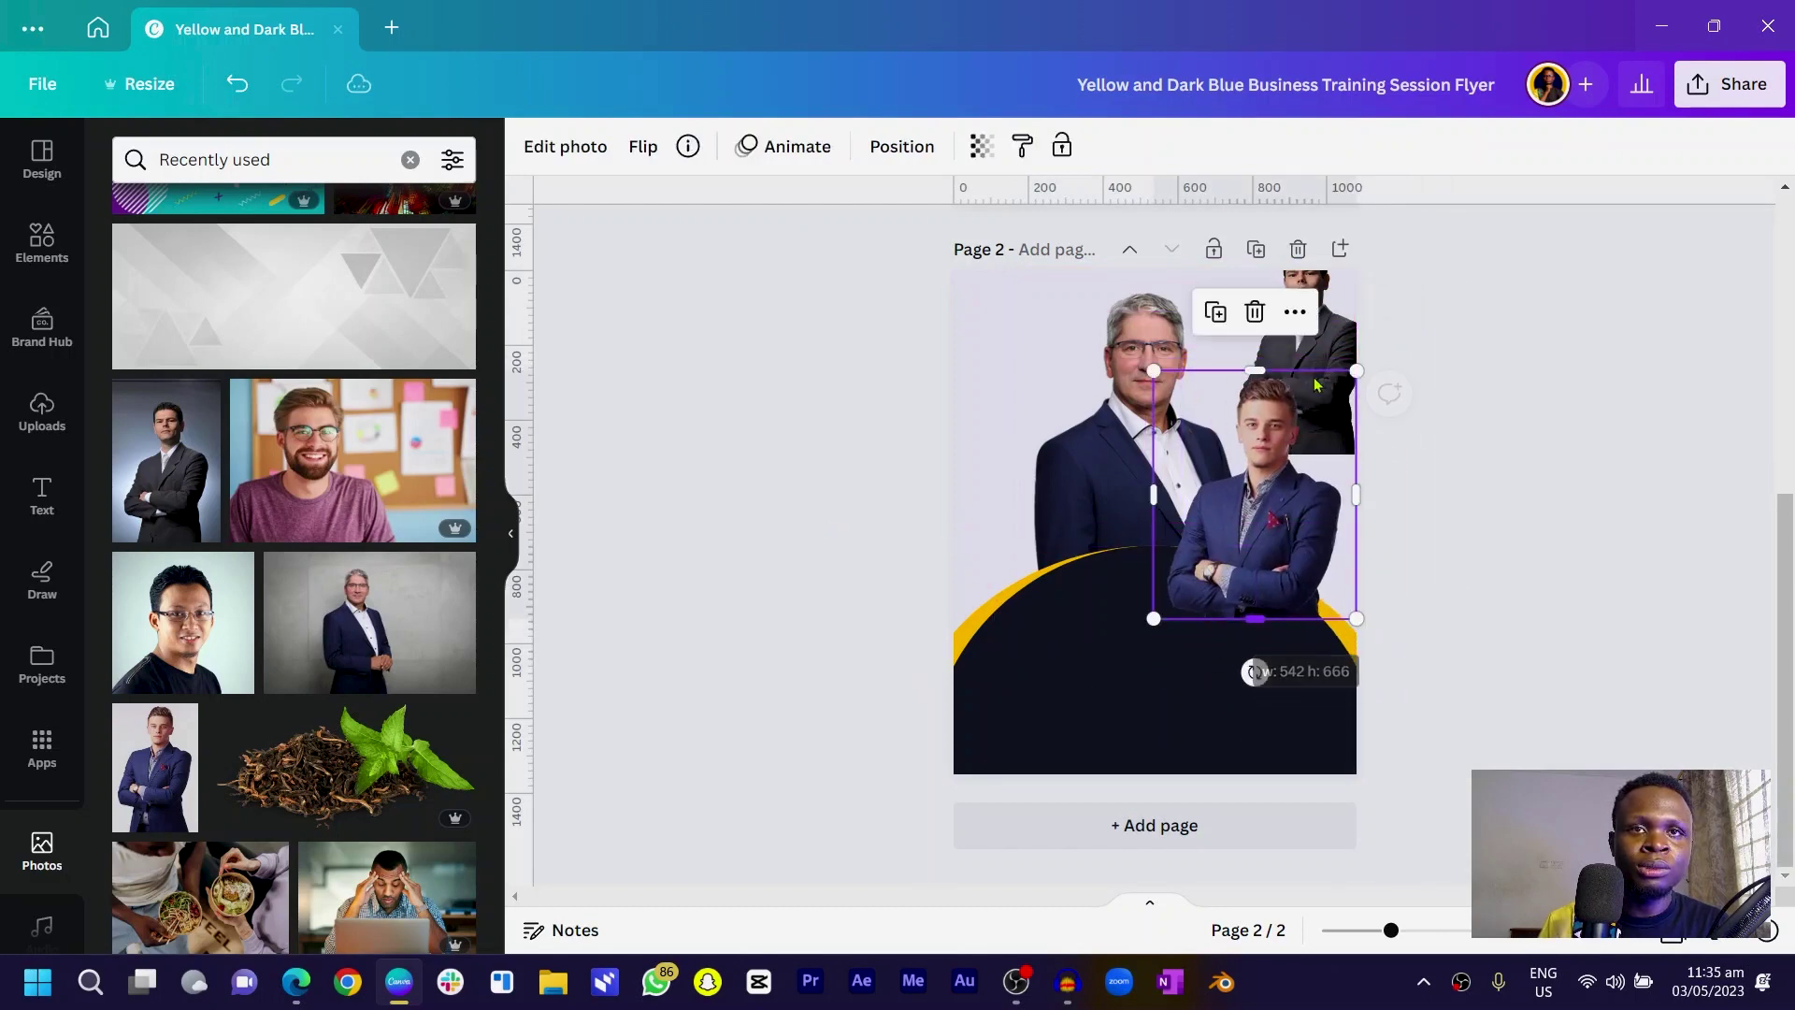
left_click_drag(1337, 309, 1102, 438)
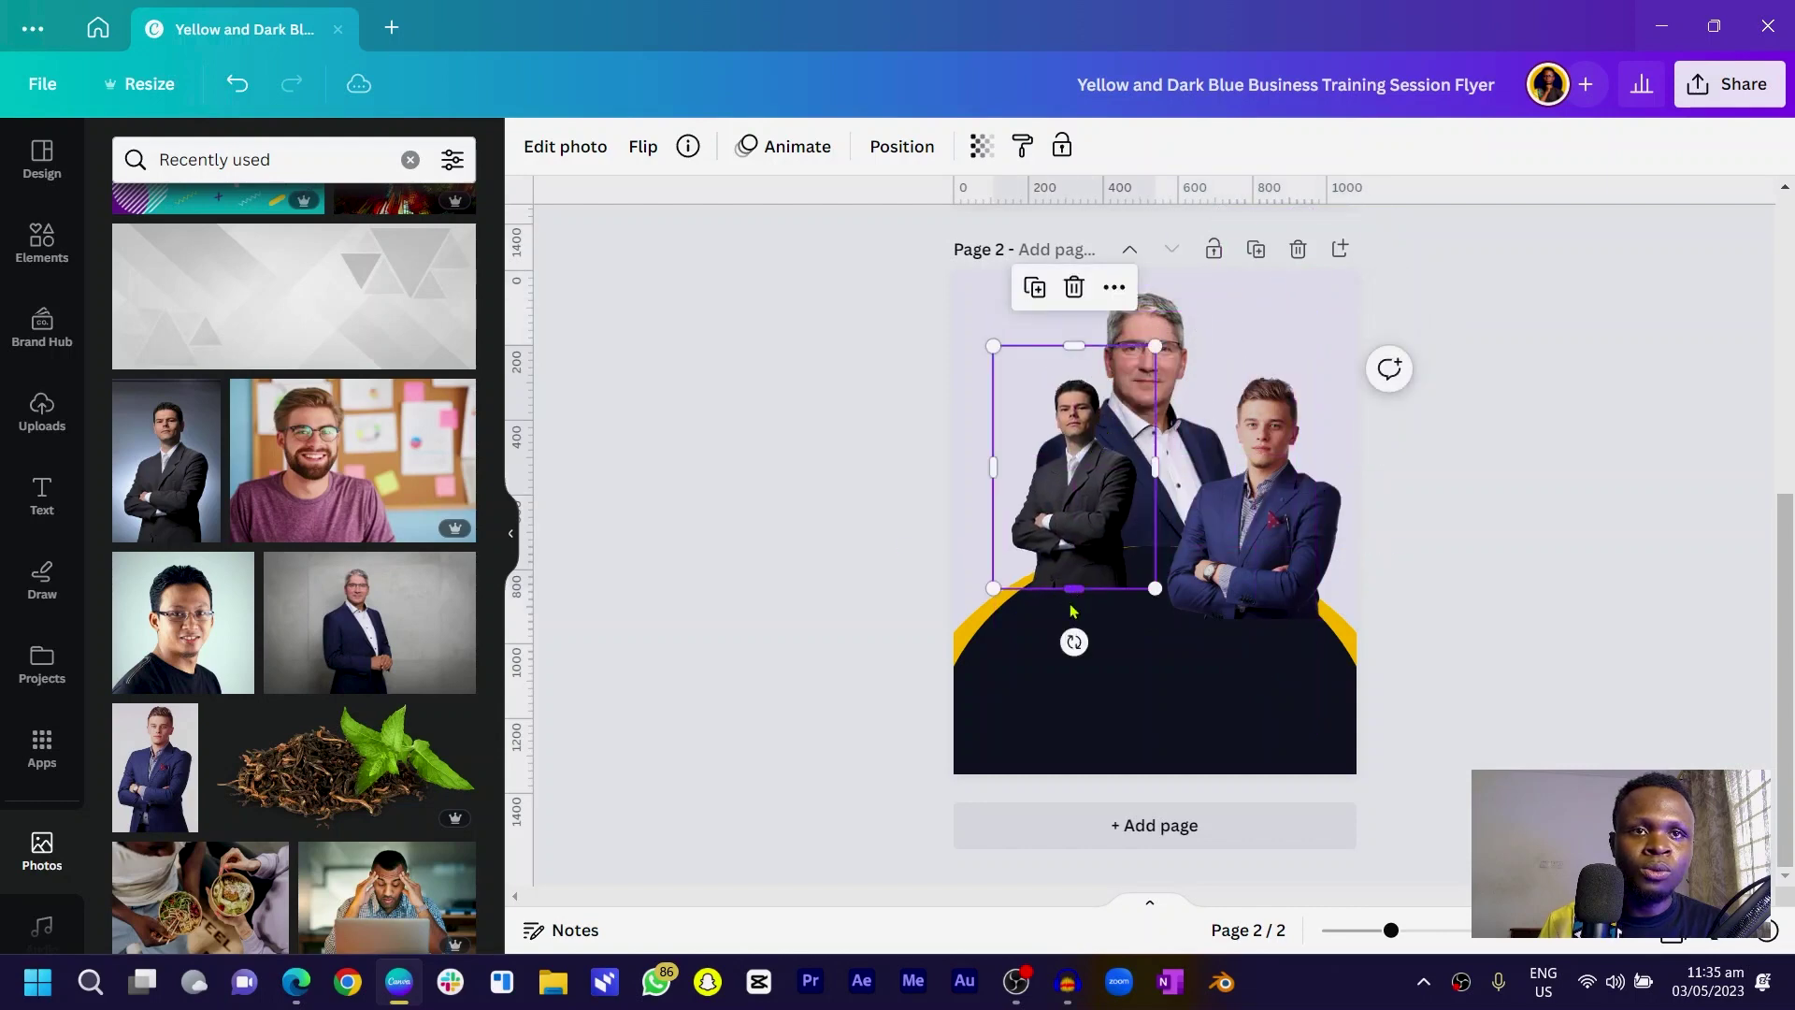
mouse_move(1065, 587)
left_mouse_down()
mouse_move(1065, 545)
mouse_move(1092, 572)
left_mouse_up()
left_click_drag(1015, 420, 924, 339)
left_click_drag(1034, 337, 1034, 365)
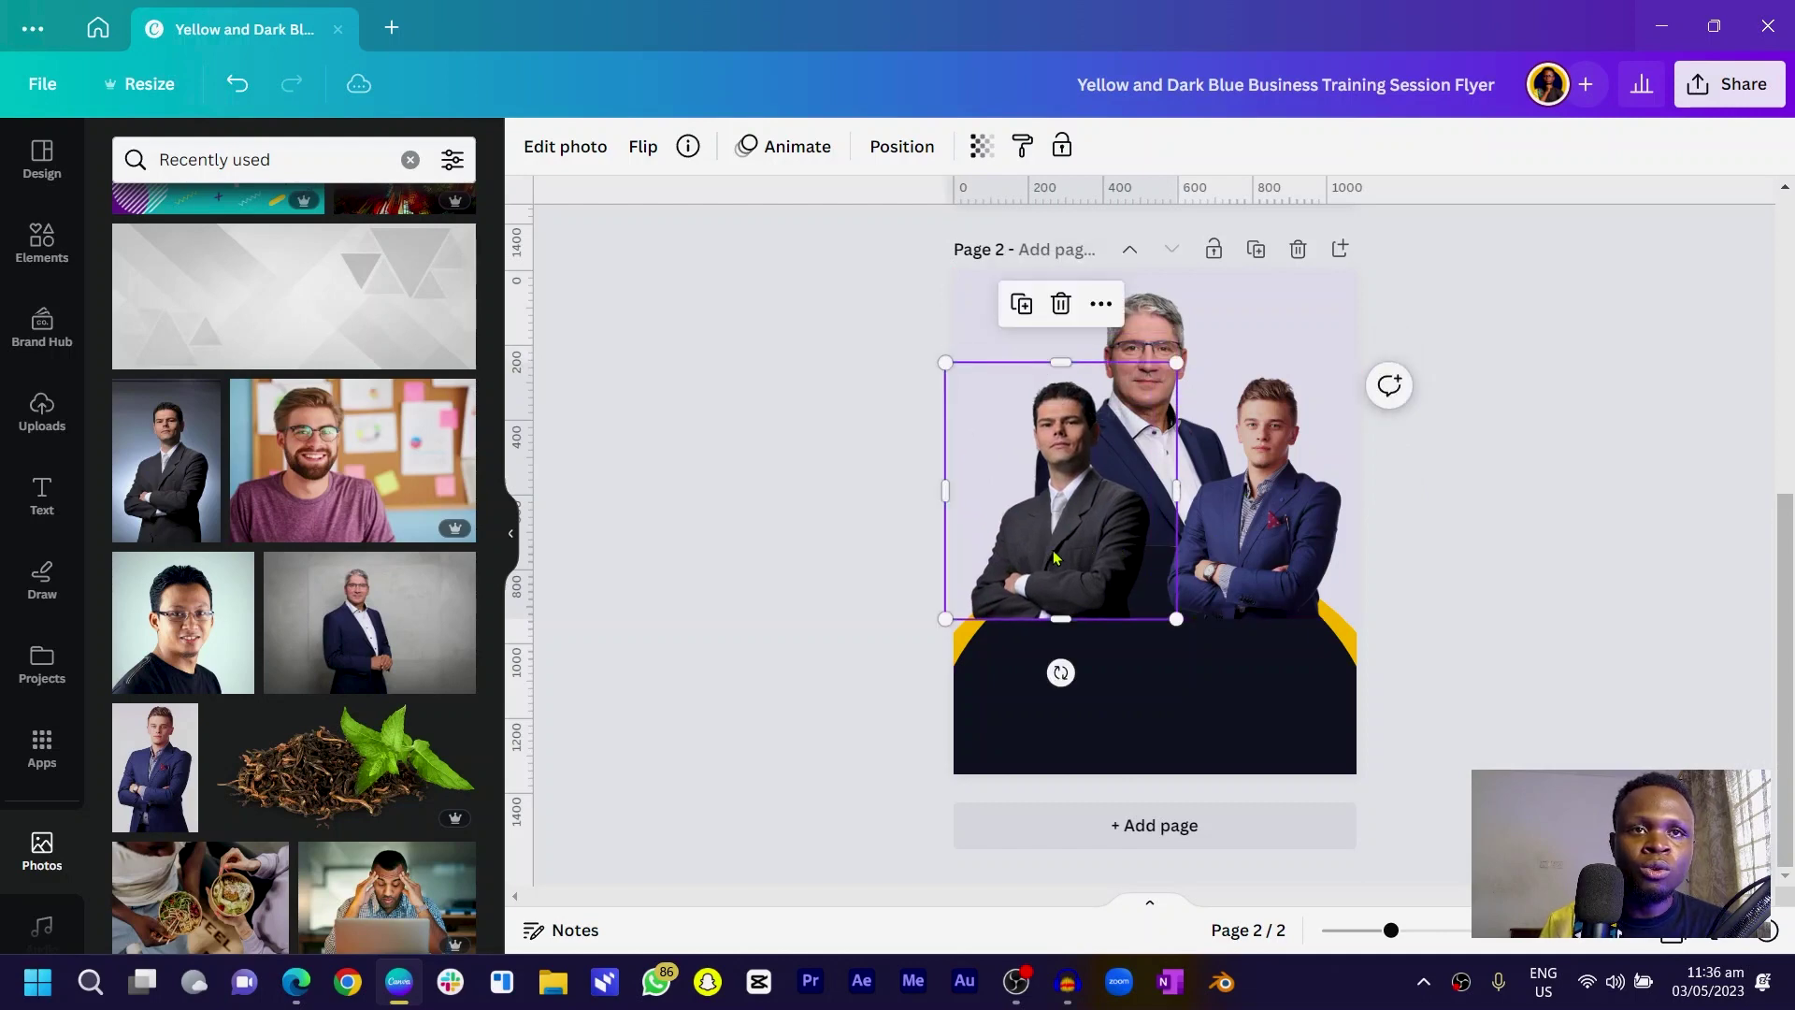
- Flip the left man's photo horizontally so he faces inward, and nudge it into place
left_click(888, 150)
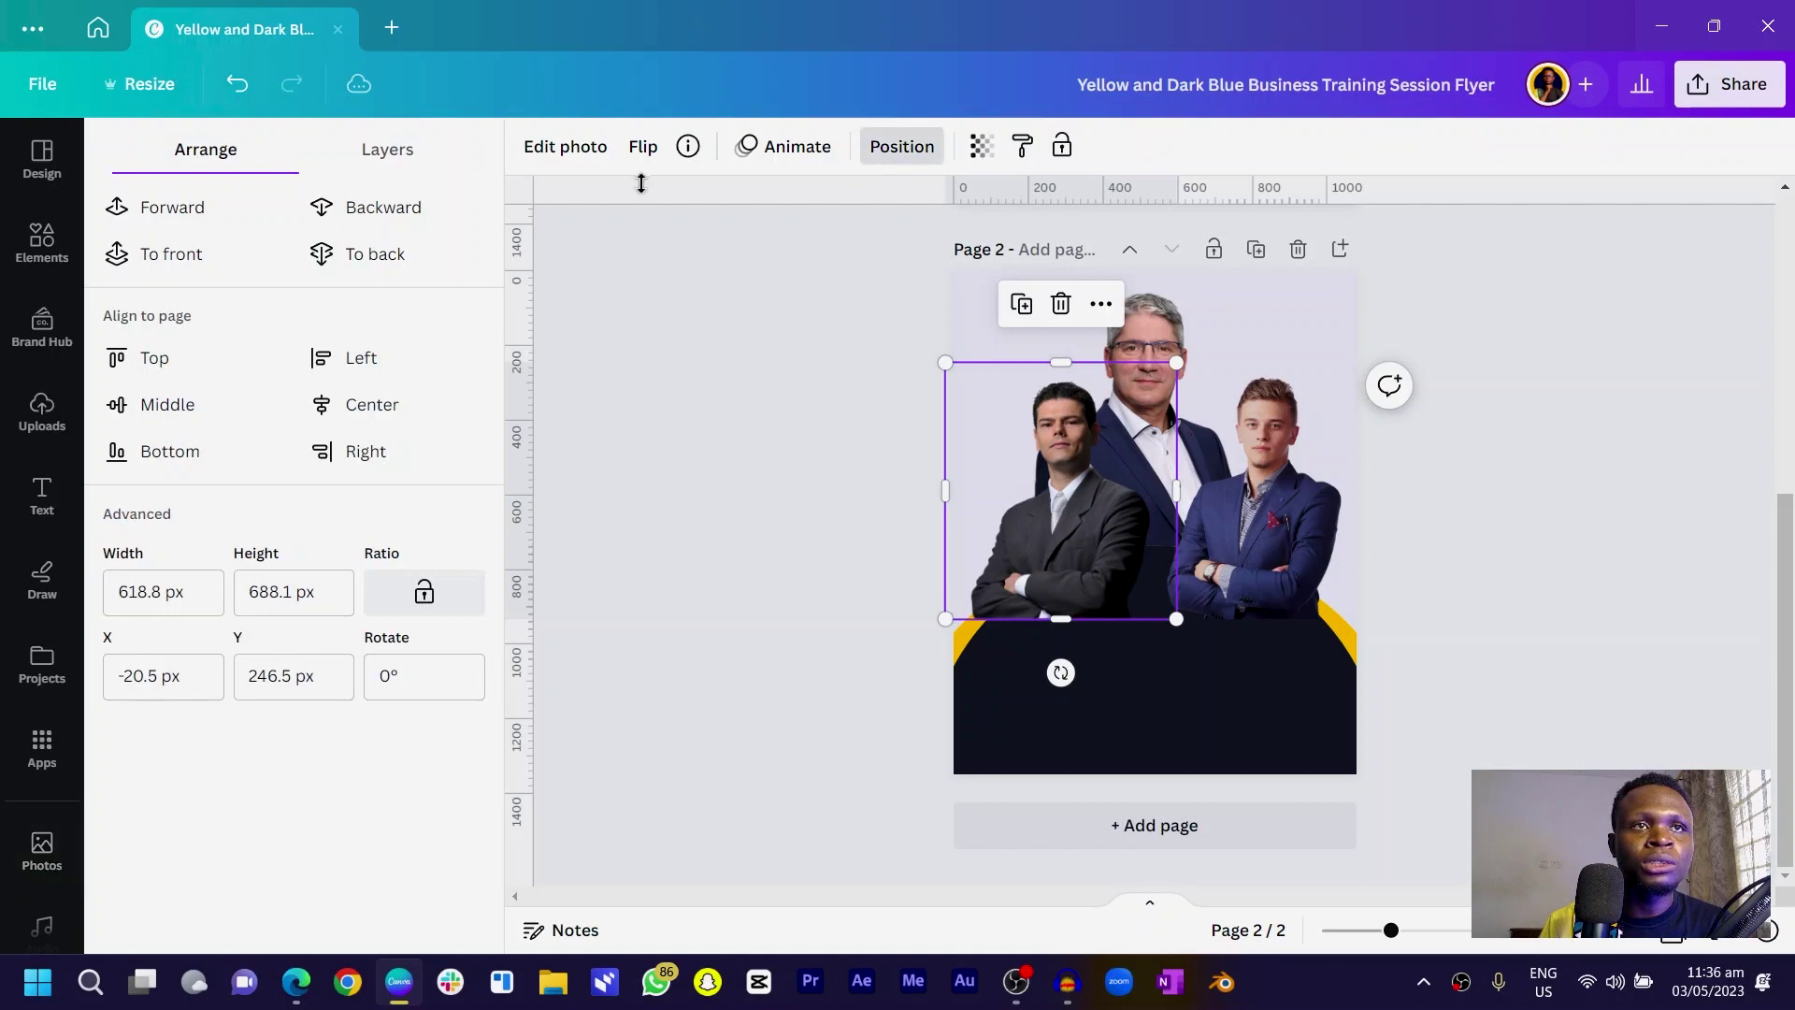
left_click(640, 150)
left_click(731, 206)
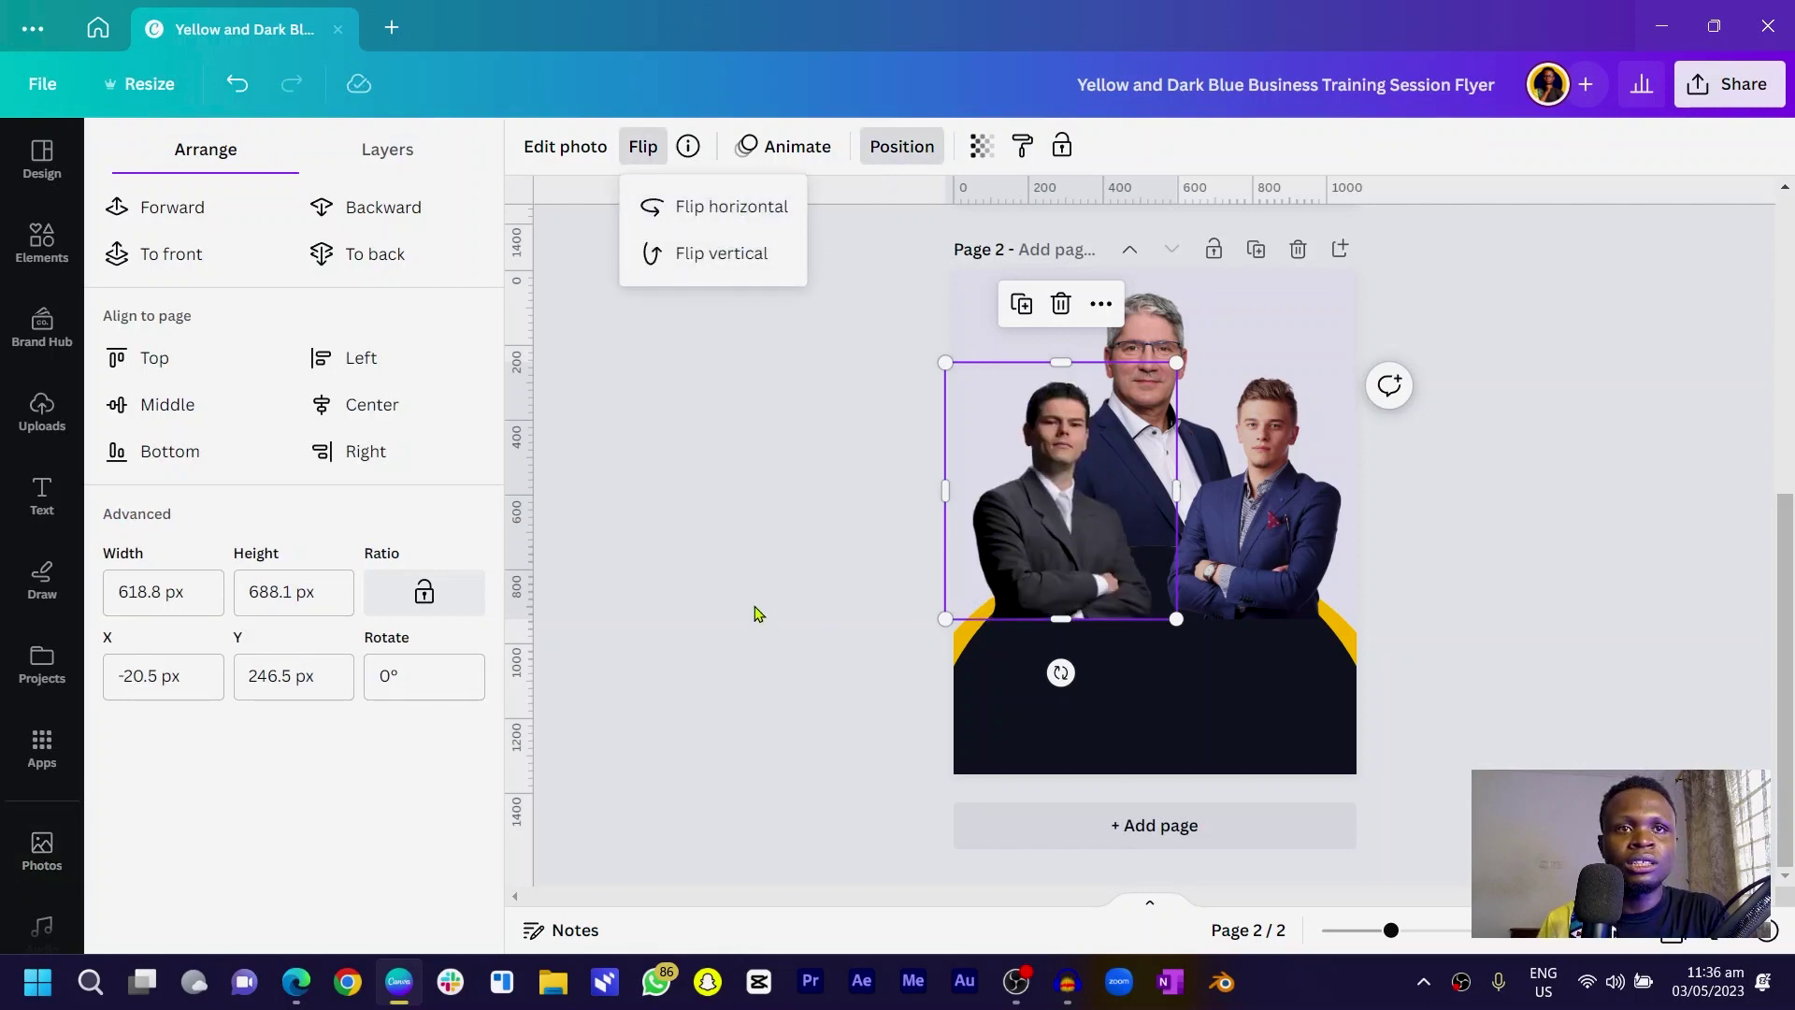
left_click_drag(1164, 486, 1271, 533)
- Enlarge both side photos together and fine-tune the right and middle men's positions
left_click(1260, 519)
left_click(817, 504)
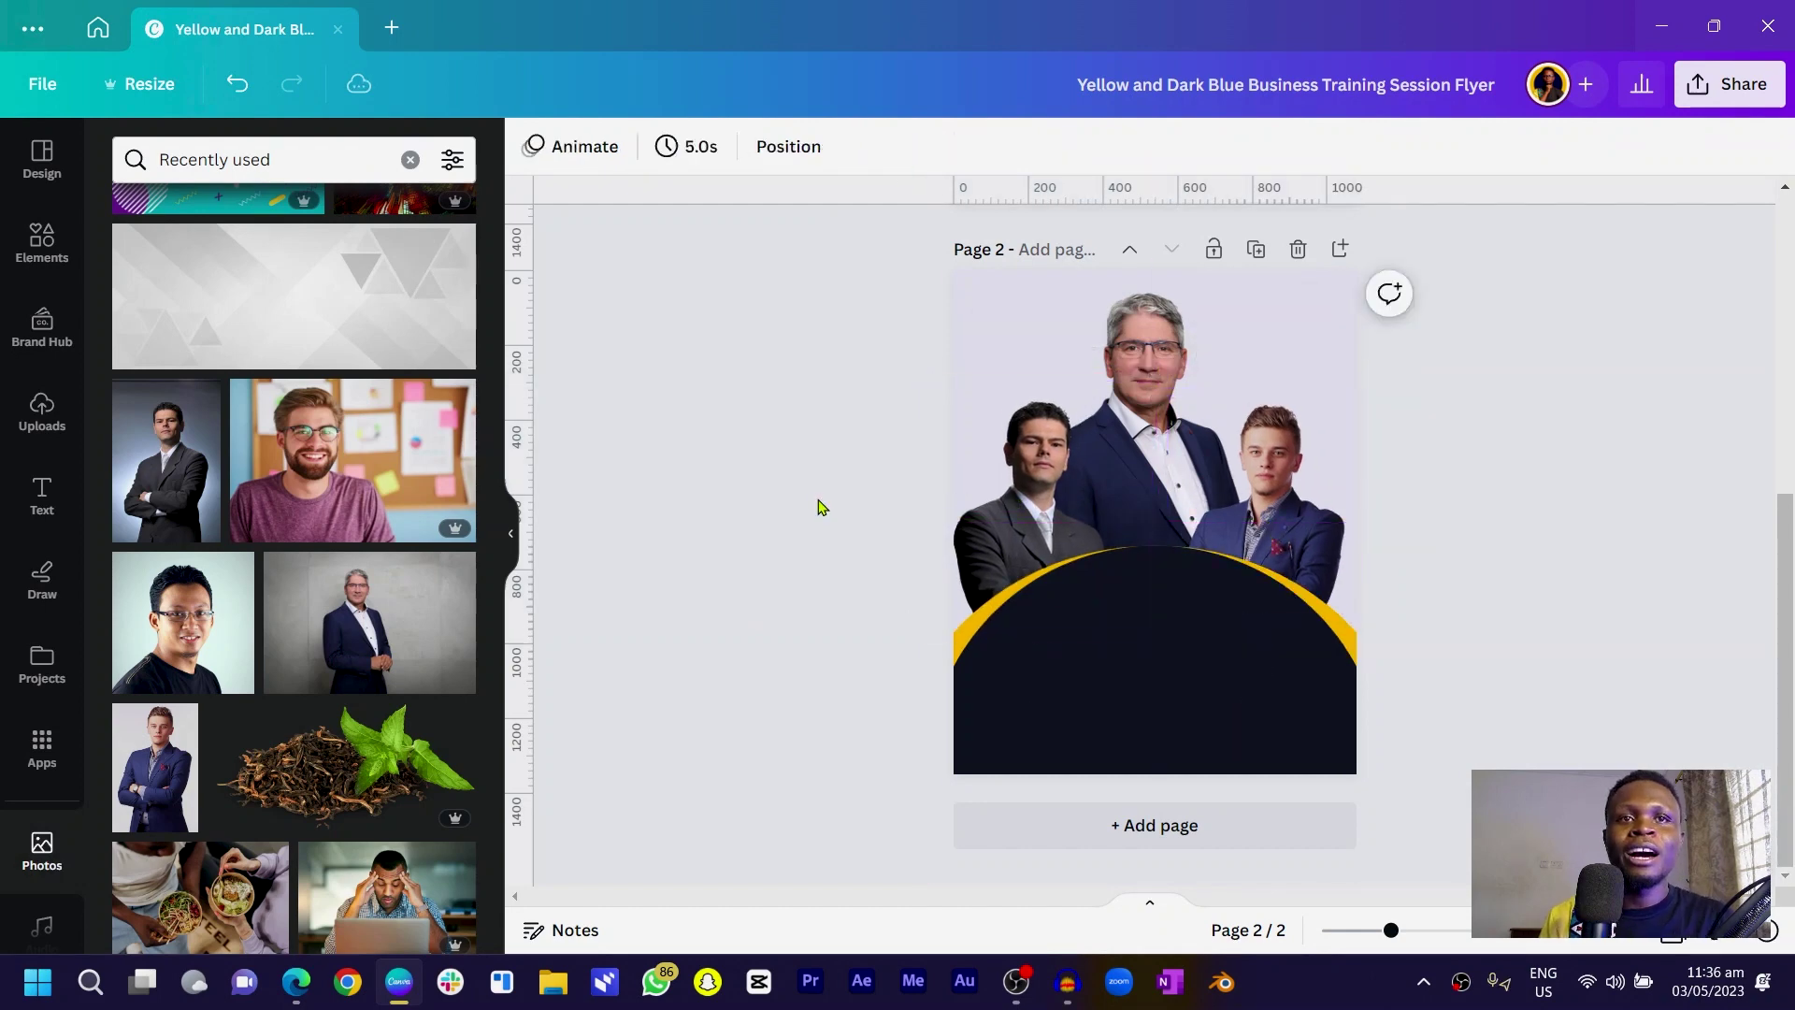
left_click(1075, 494)
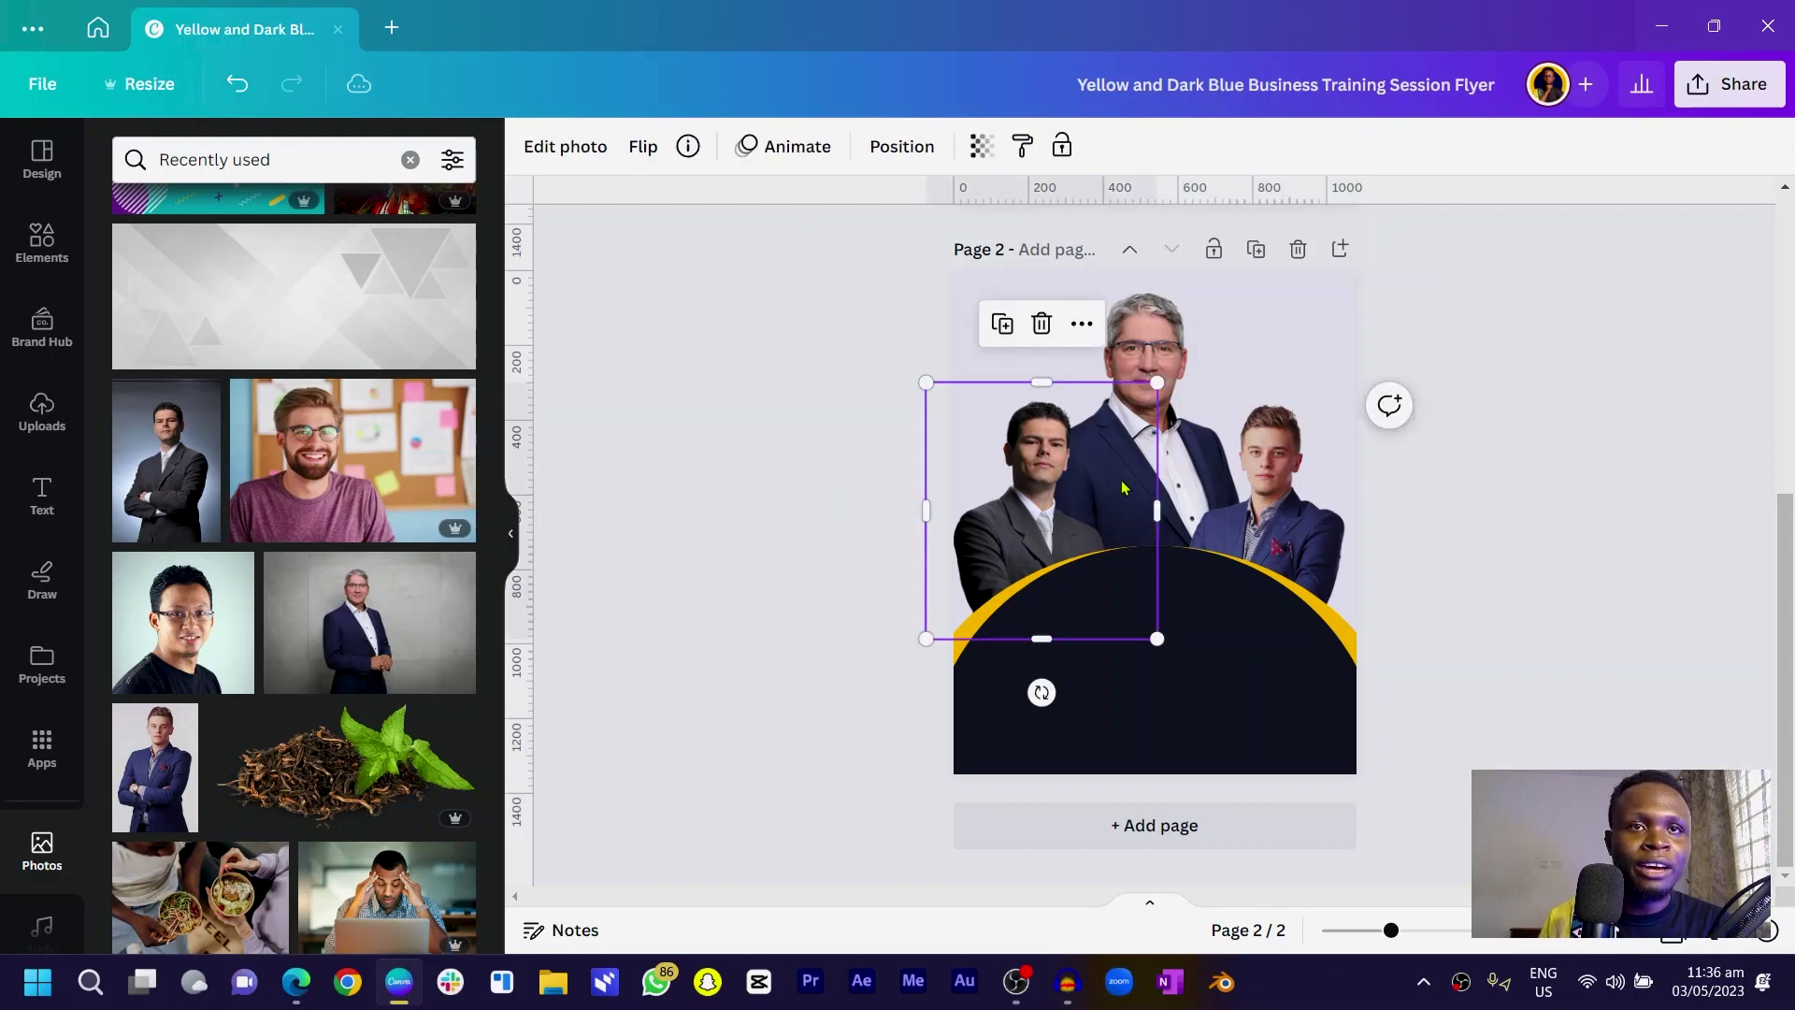
left_click(1321, 483, "shift")
left_click_drag(1361, 382, 1393, 361)
left_click(861, 513)
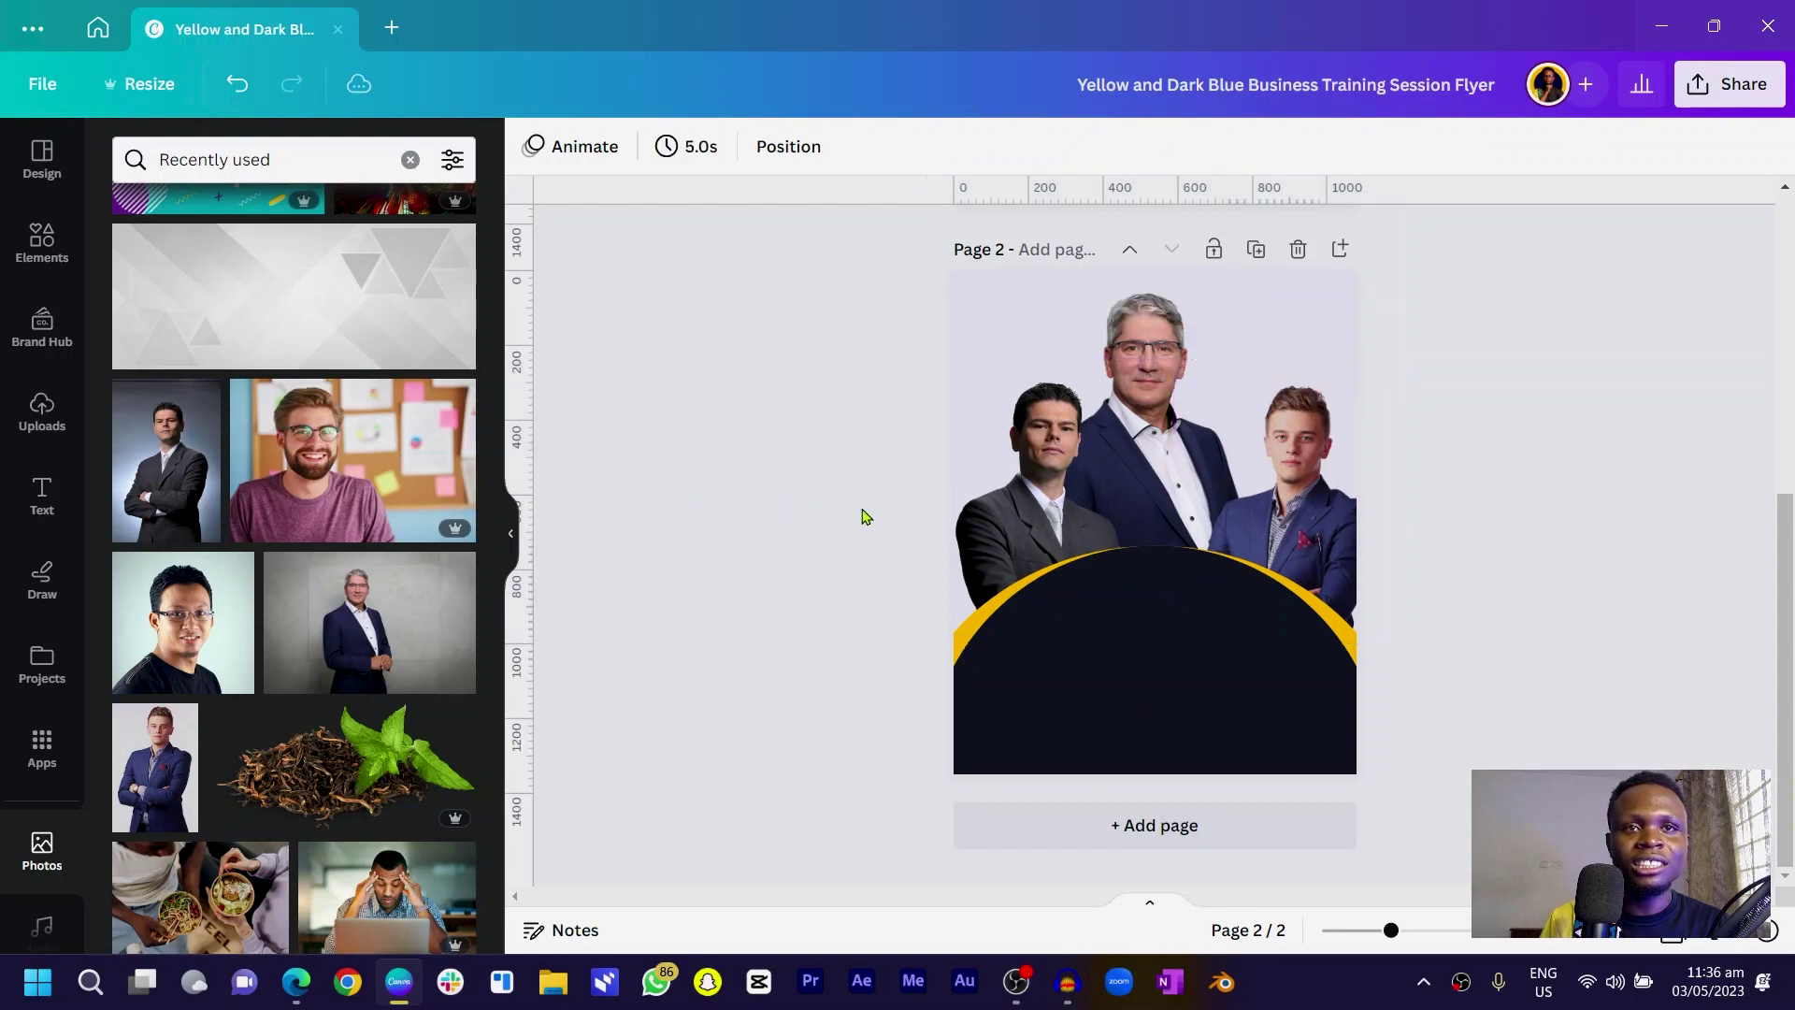
left_click_drag(1325, 505, 1296, 501)
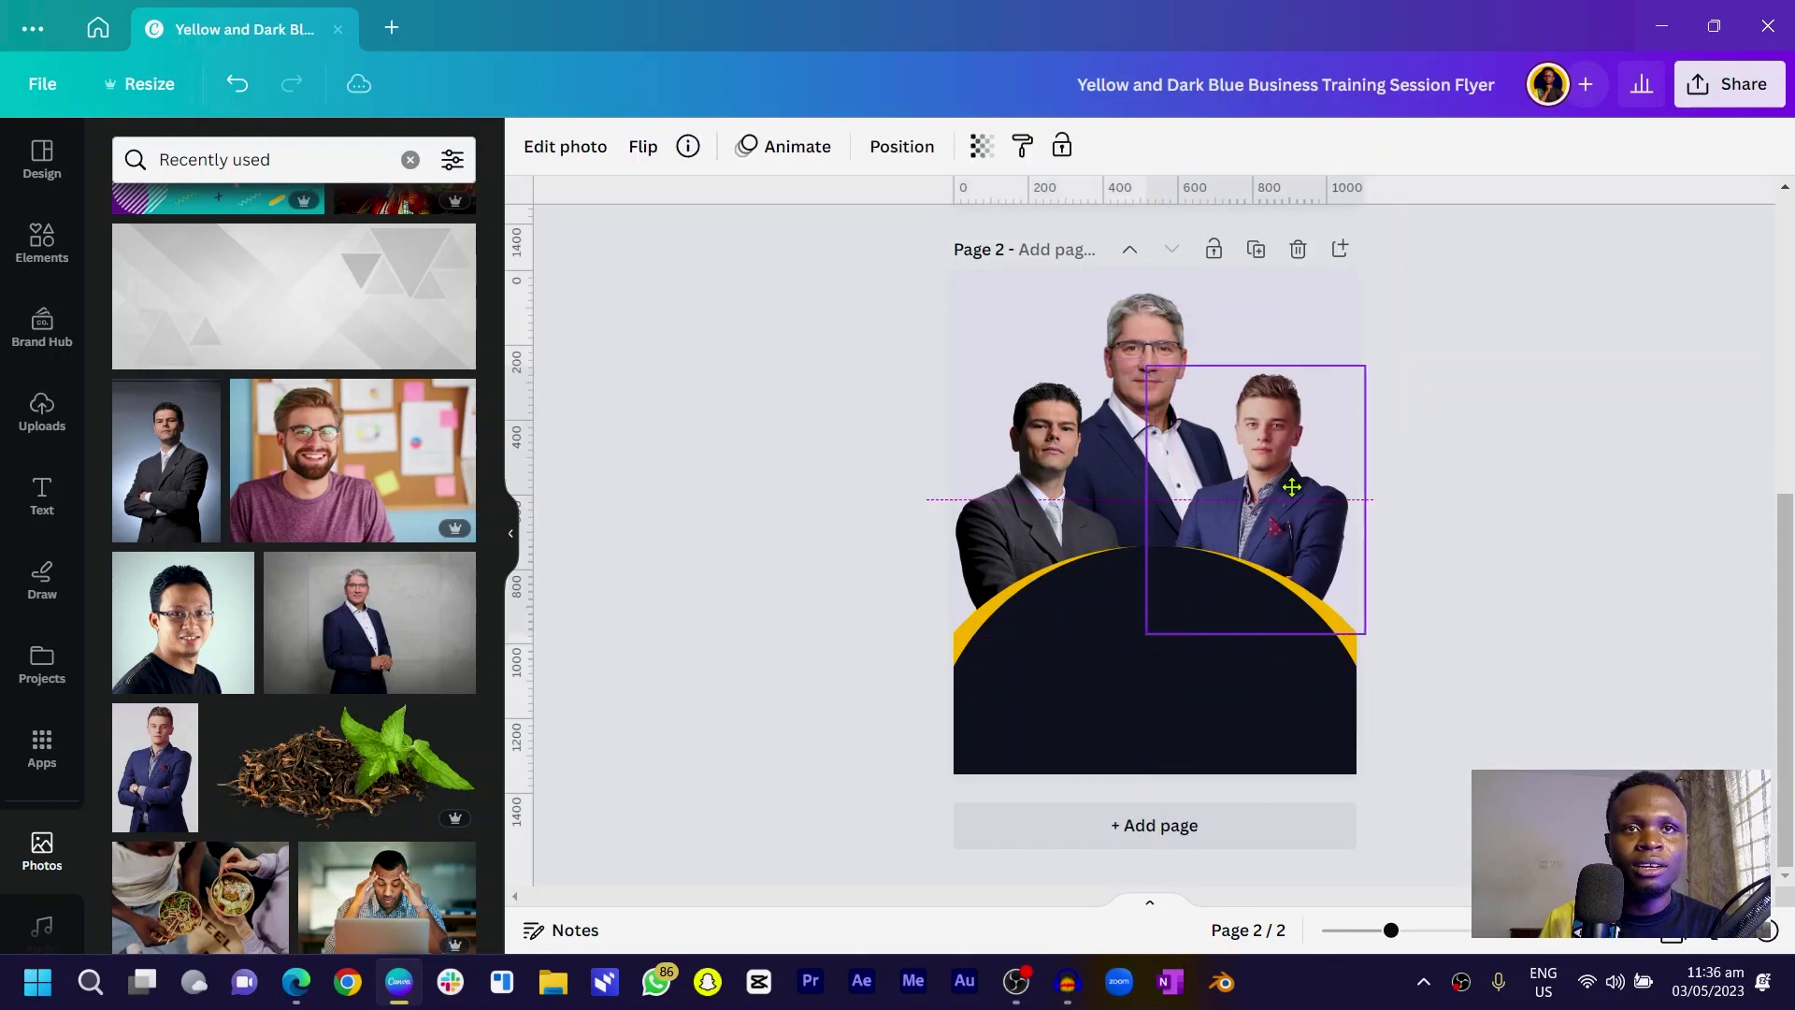
left_click(1140, 333)
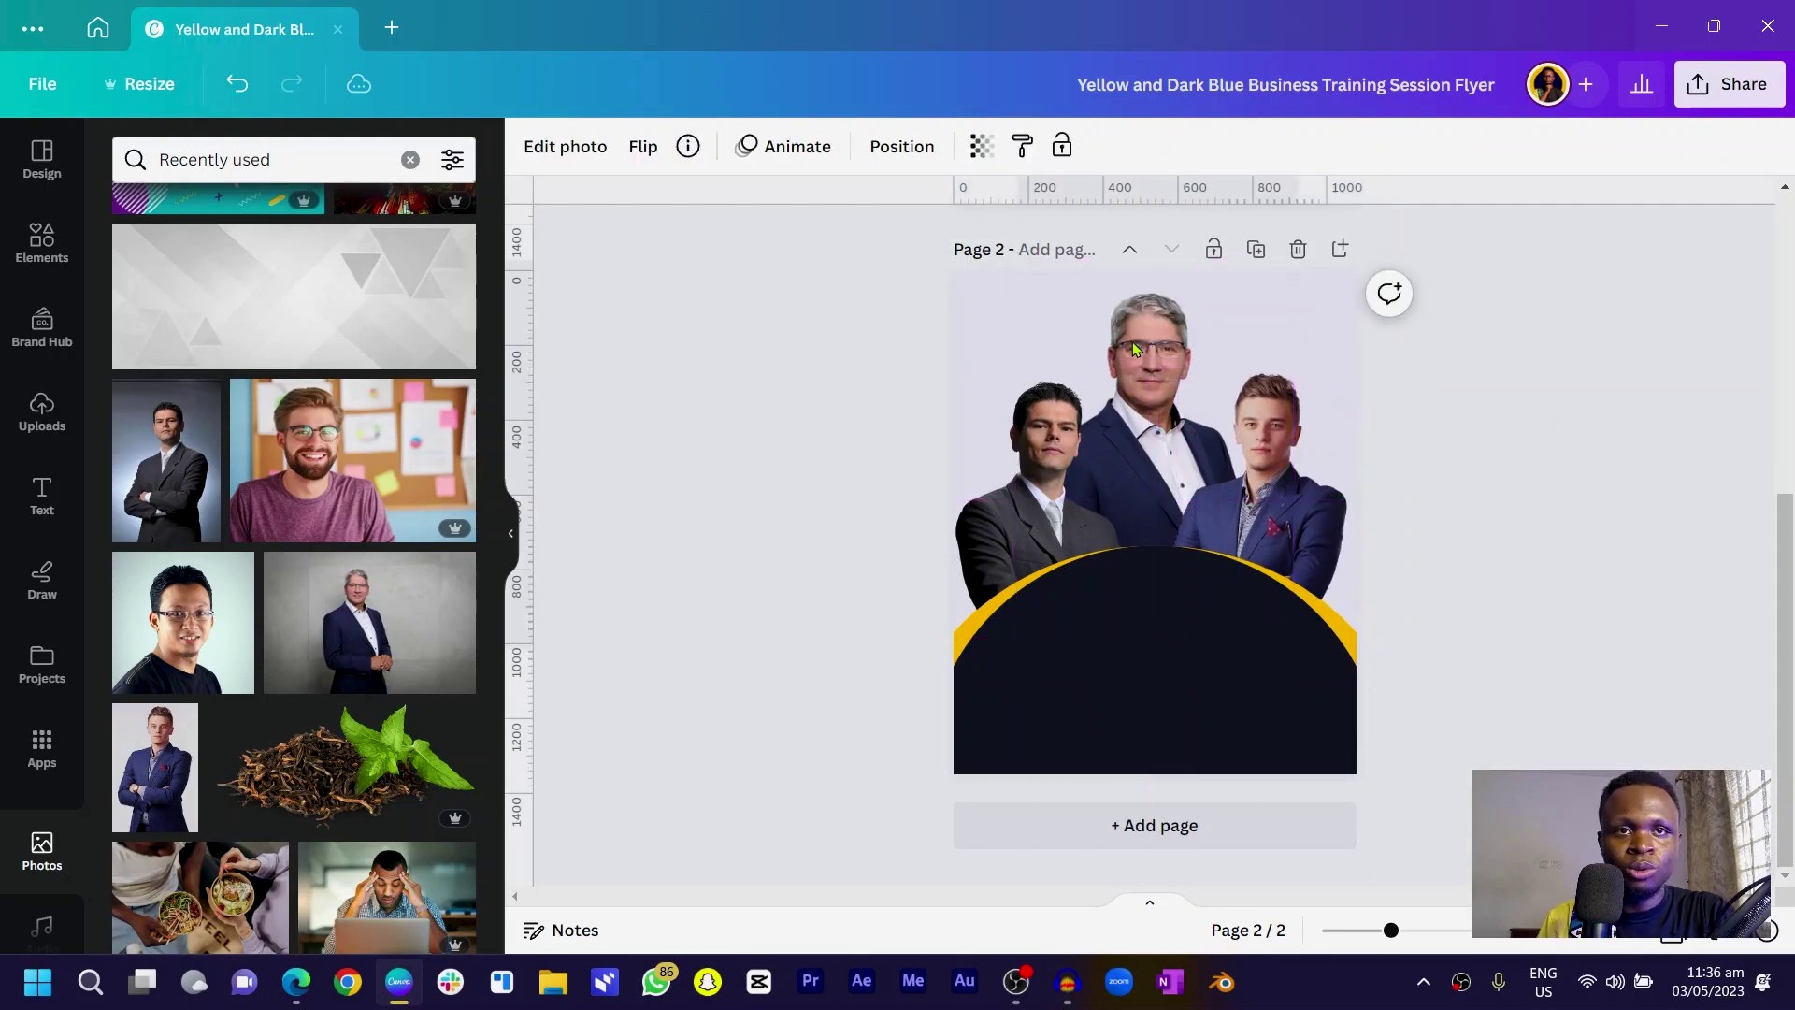
left_click_drag(1131, 344, 1139, 344)
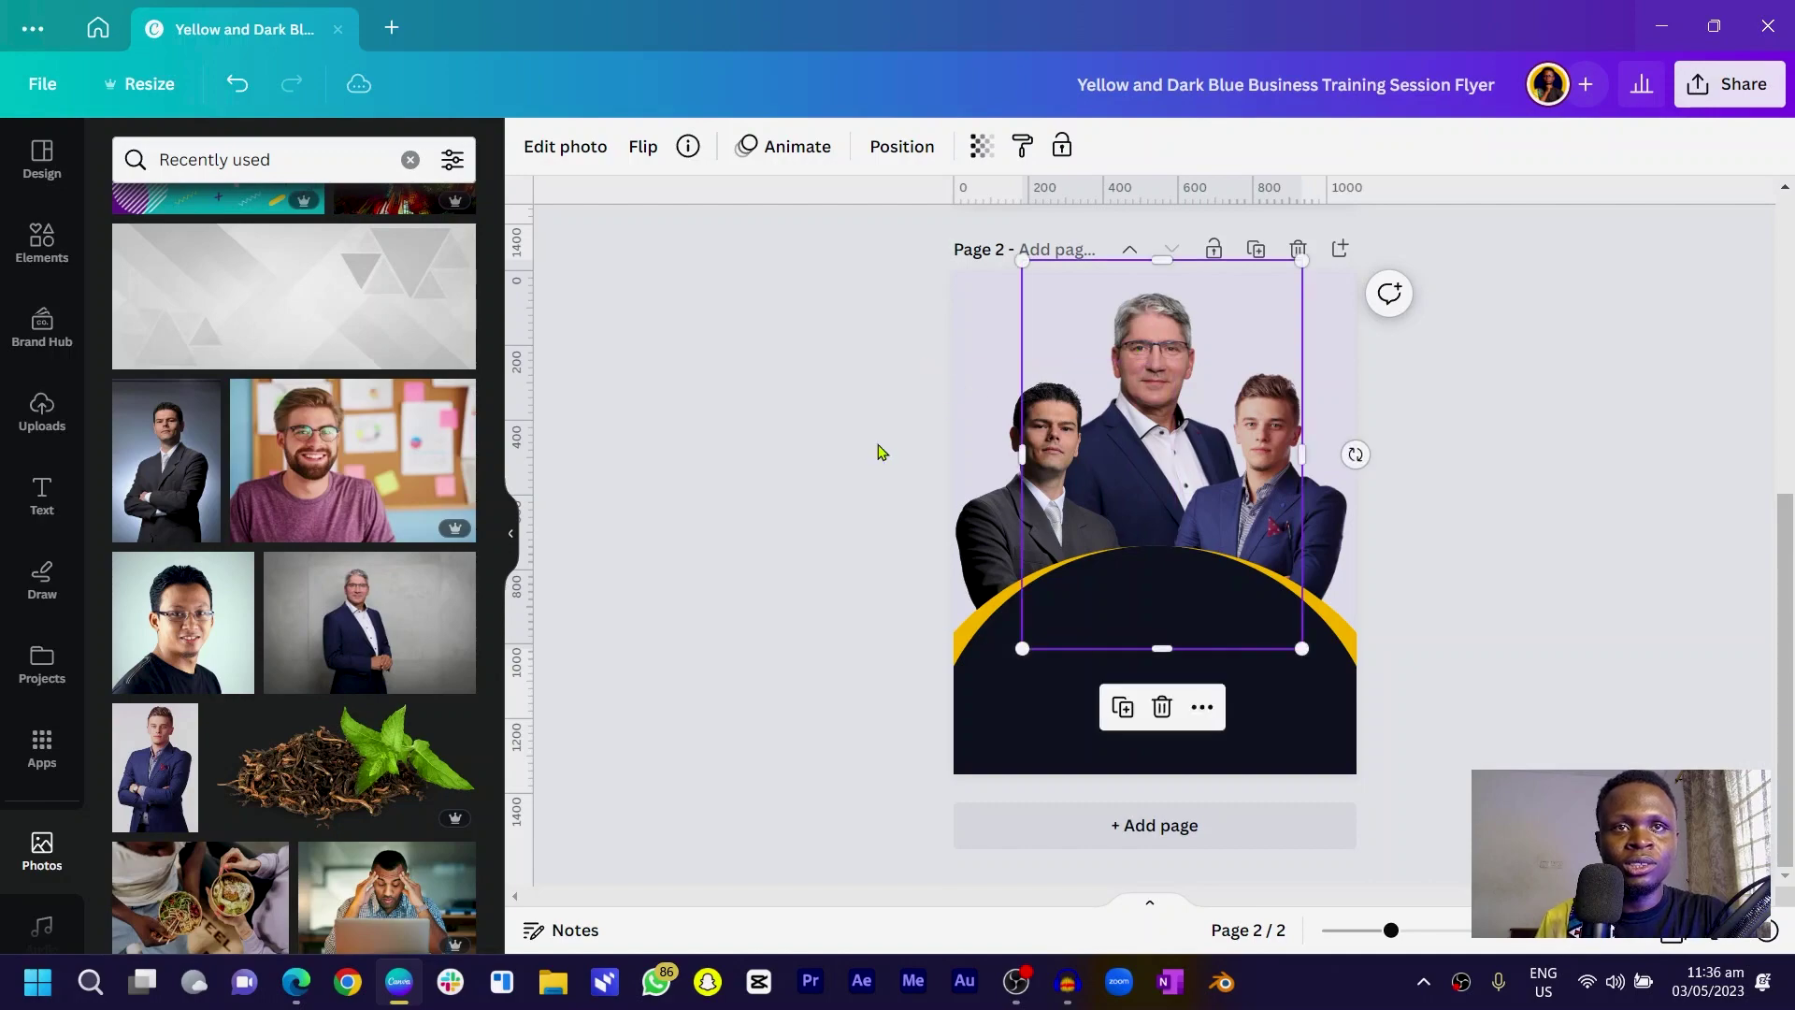
- Apply the Fresco filter to the left businessman's photo
left_click(812, 485)
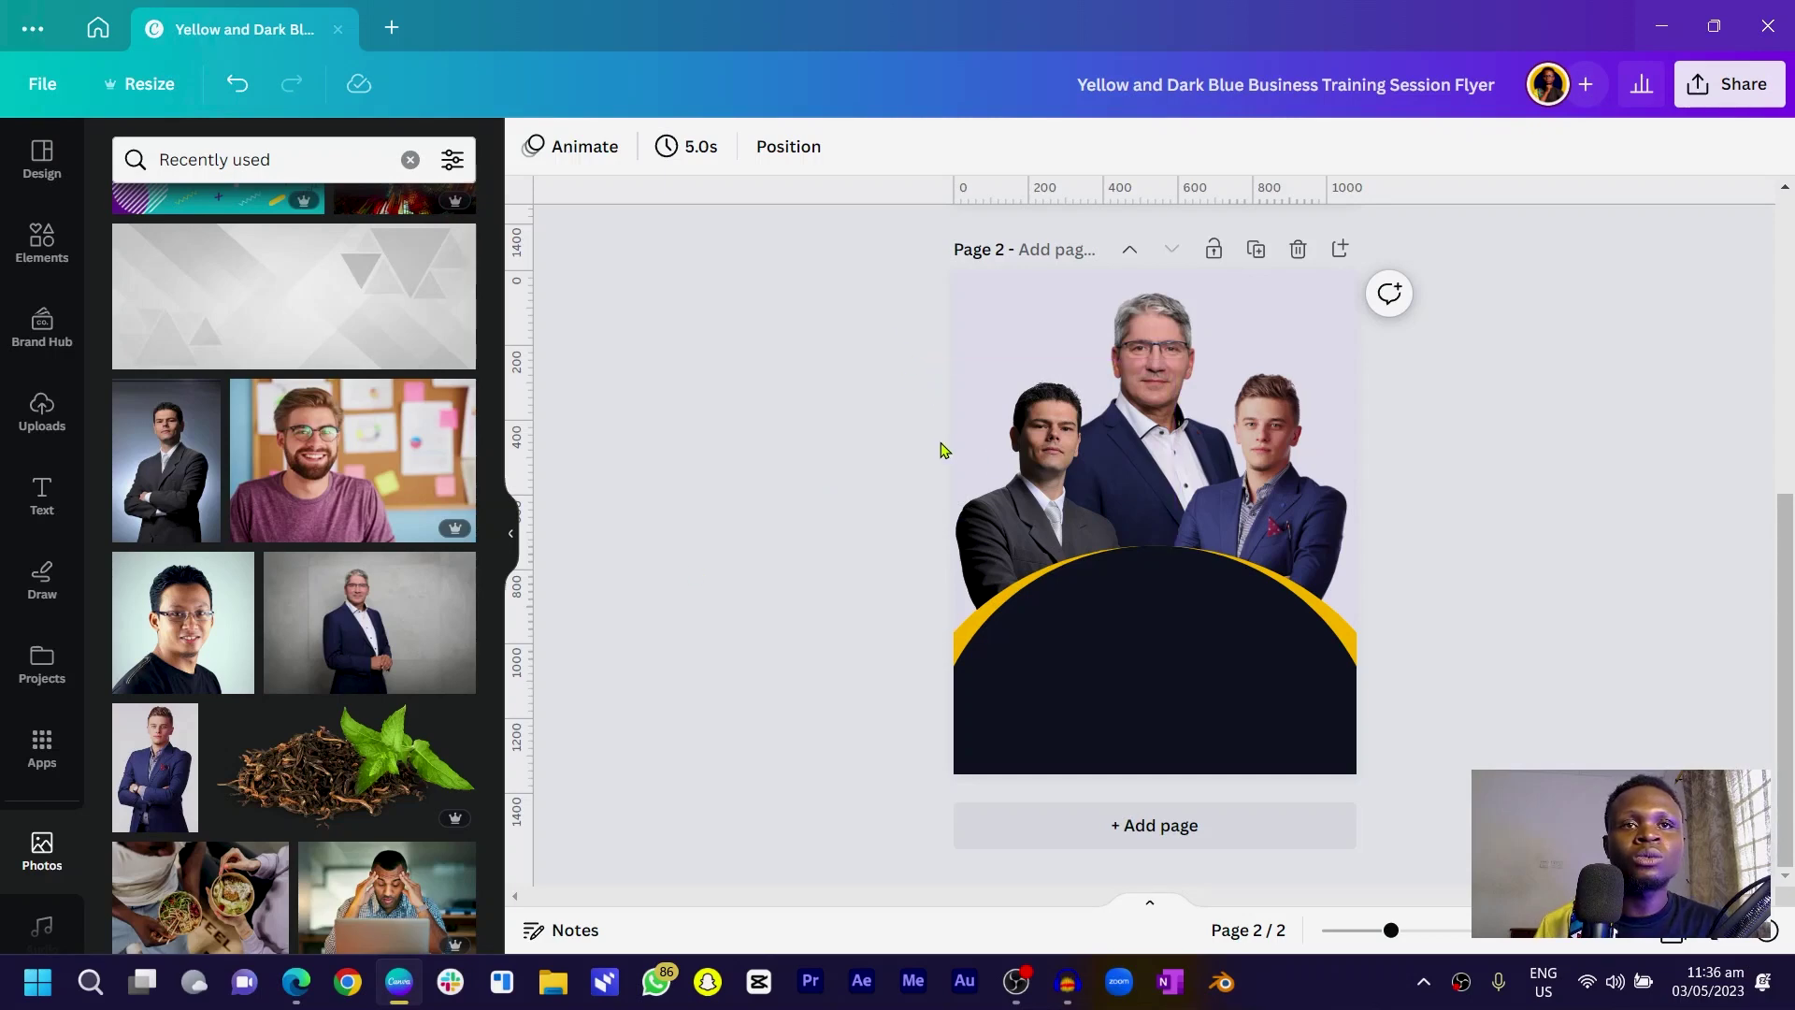
left_click(941, 450)
left_click(577, 150)
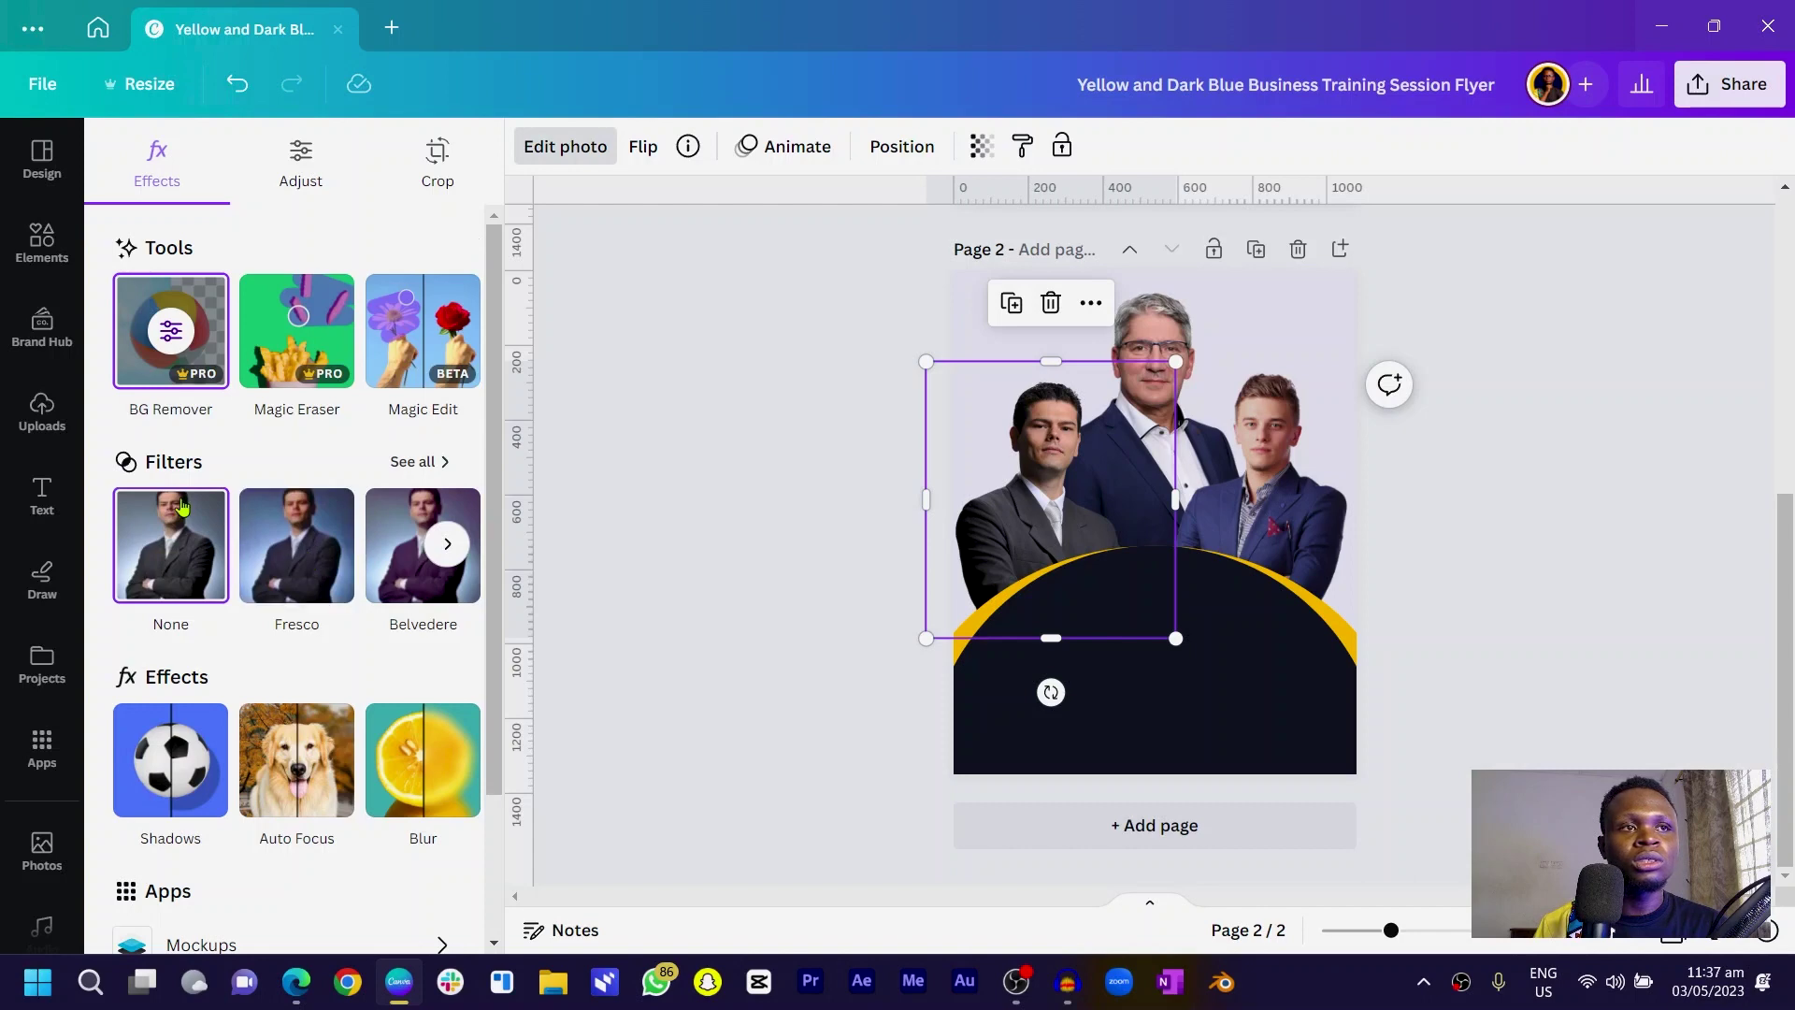
left_click(297, 551)
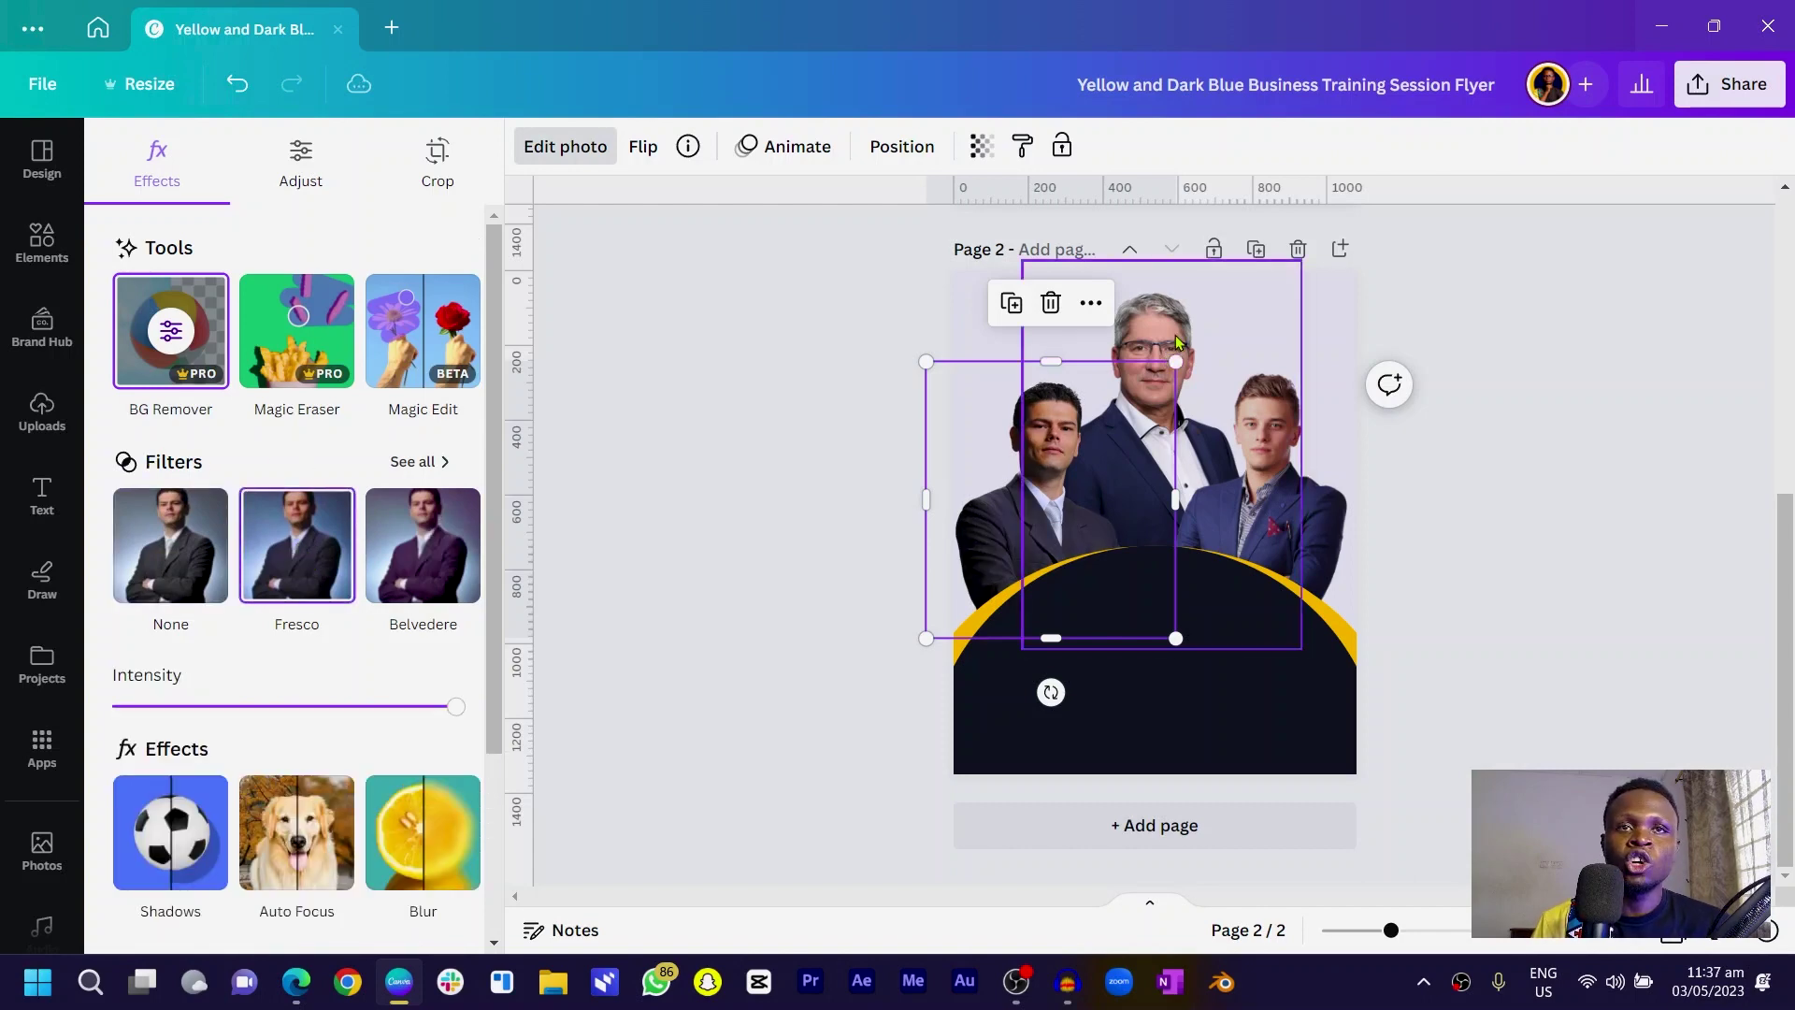
- Apply the Fresco filter to the right businessman's photo as well
left_click(1166, 365)
left_click(1314, 505)
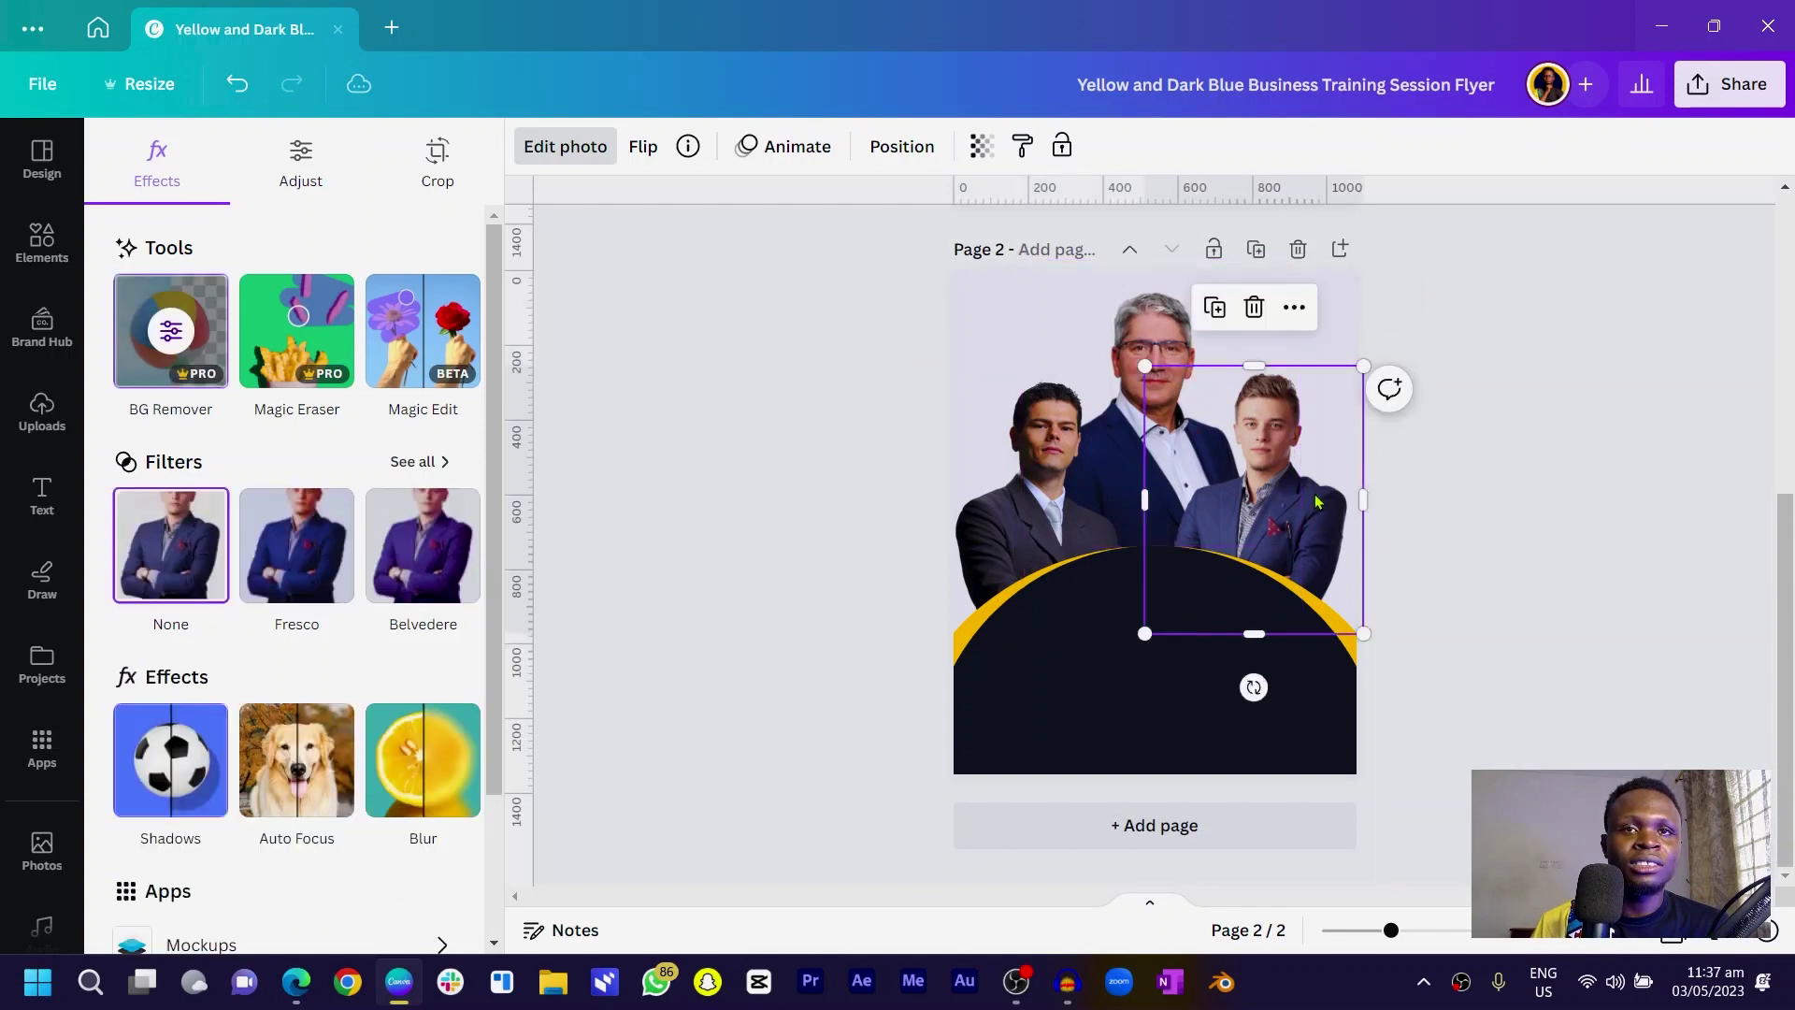
left_click(314, 554)
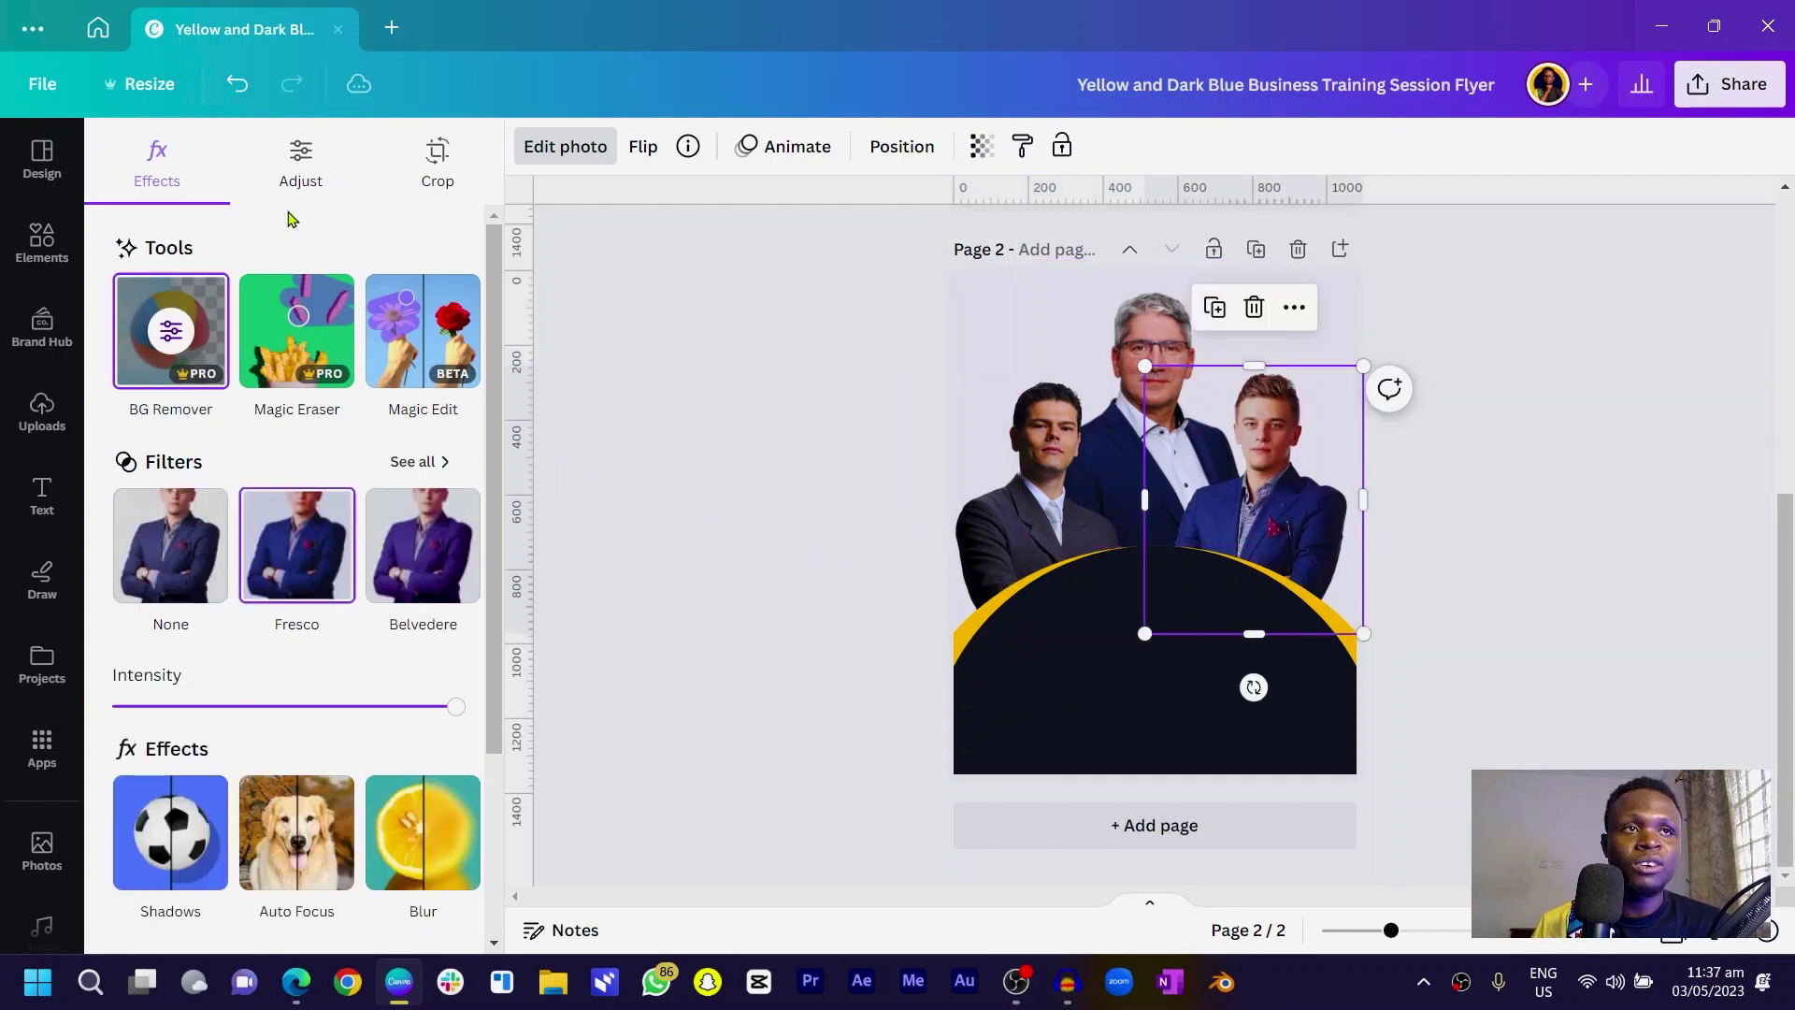
left_click(302, 159)
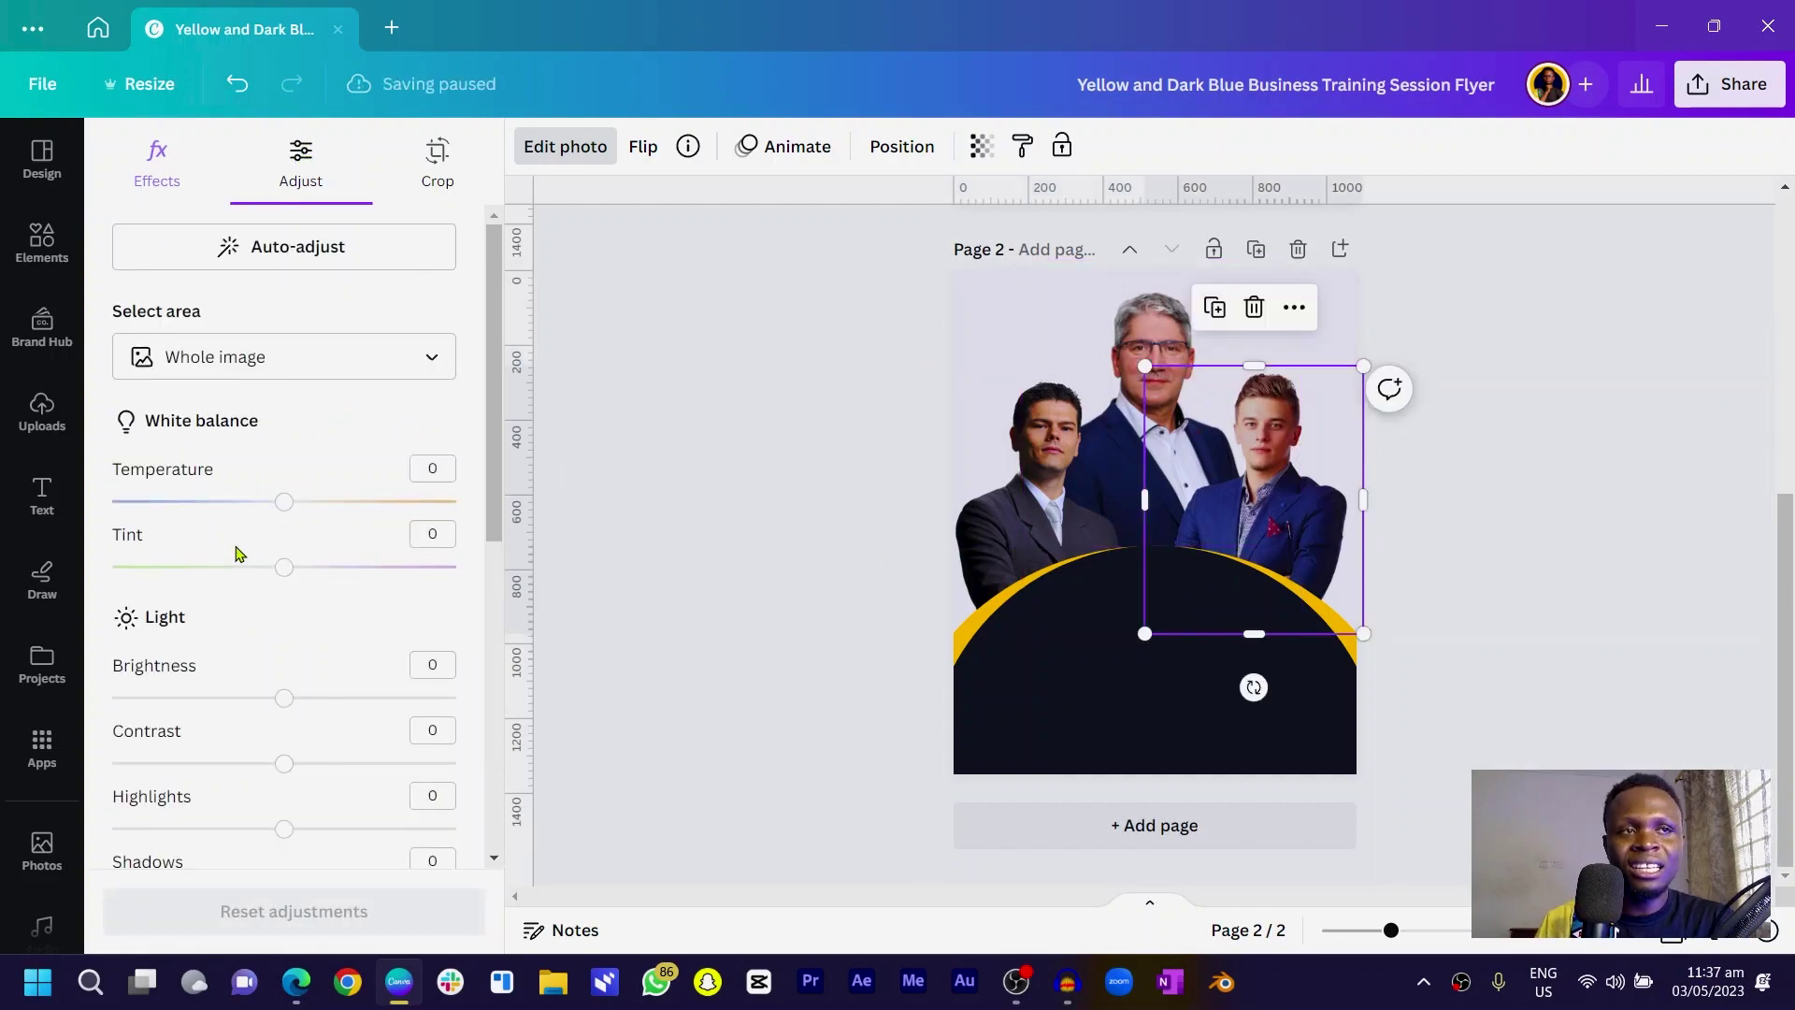
left_click(930, 526)
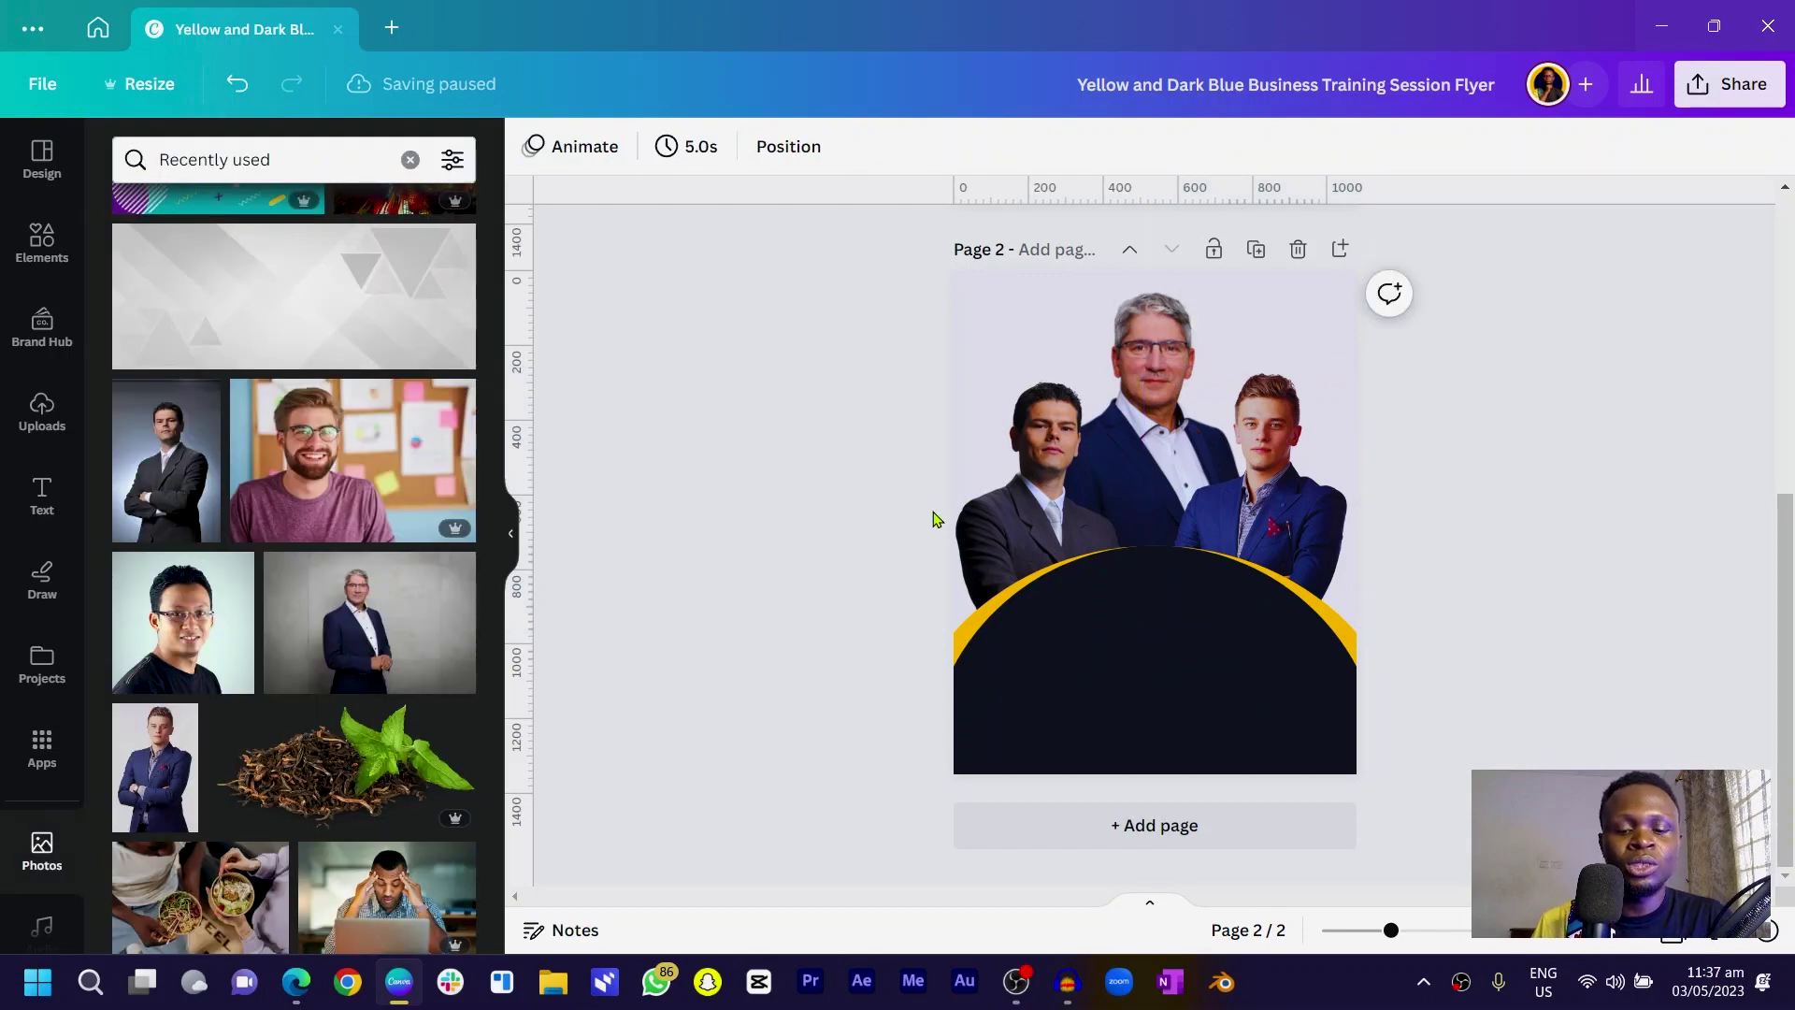
- Add a centred paragraph text box on the navy arc at size 46.7 in Barlow Condensed
scroll(932, 519, "up", 2)
scroll(932, 519, "up", 3)
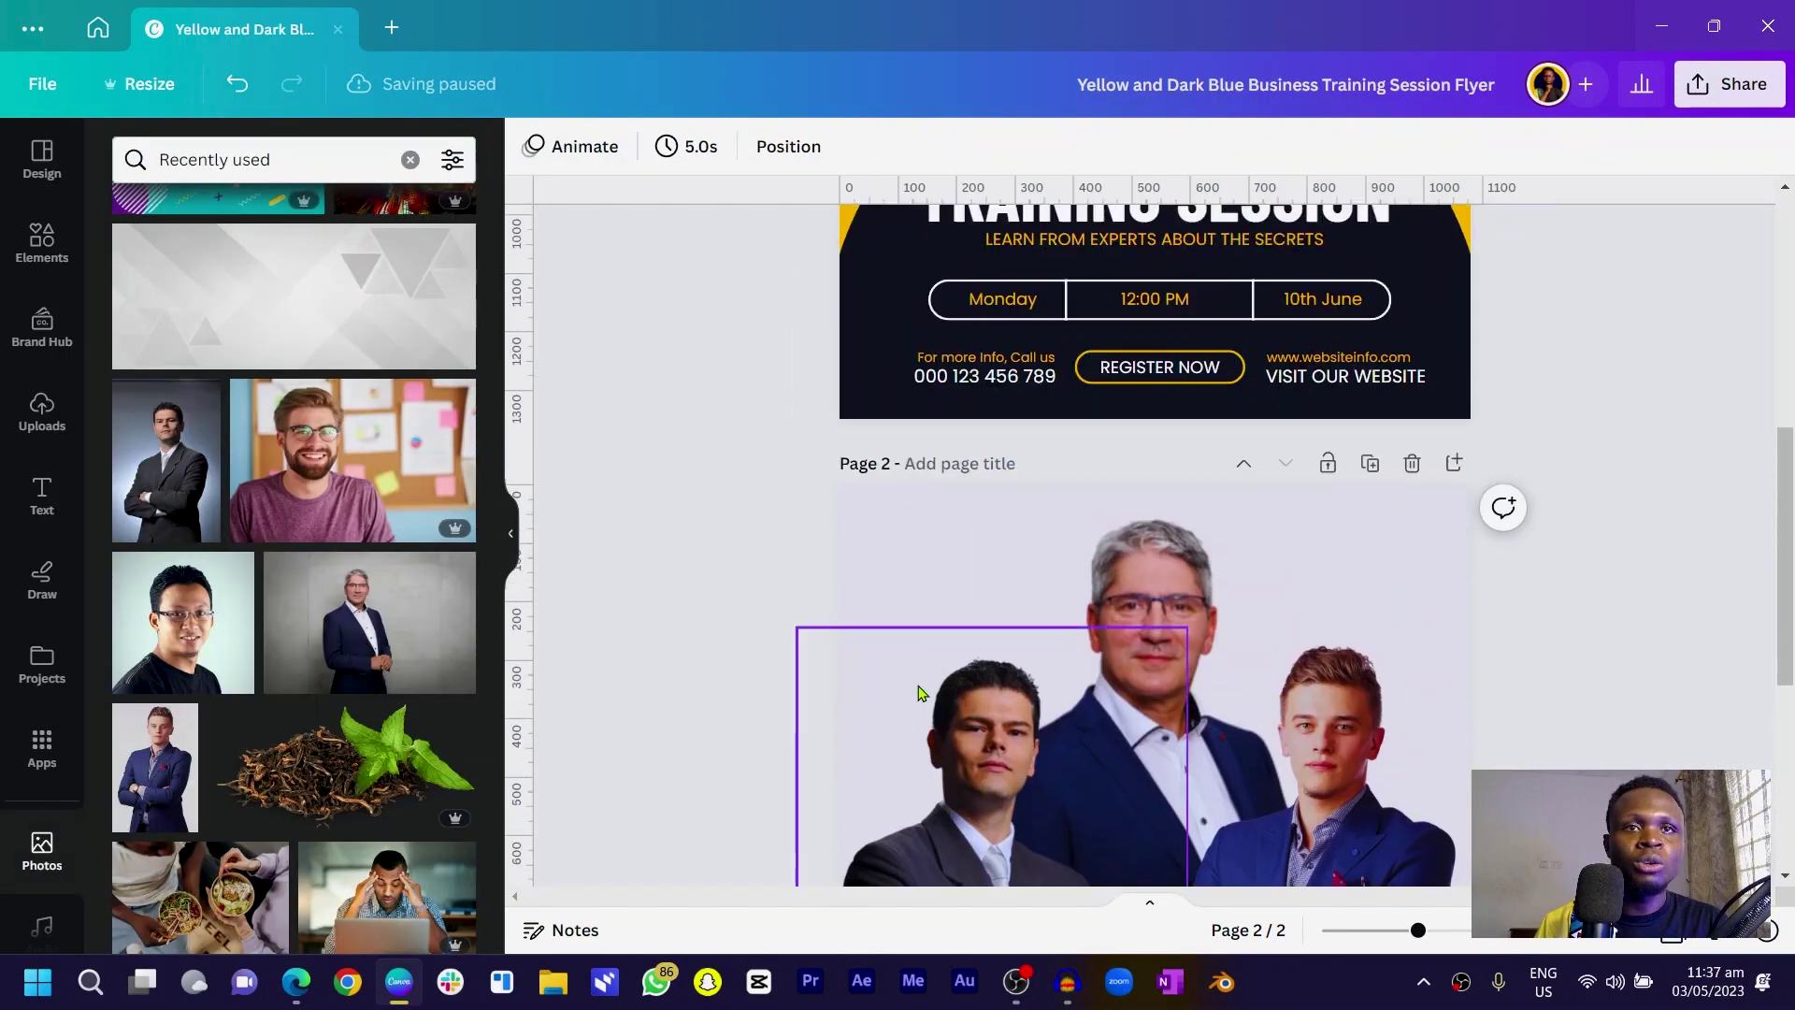
scroll(839, 547, "down", 5)
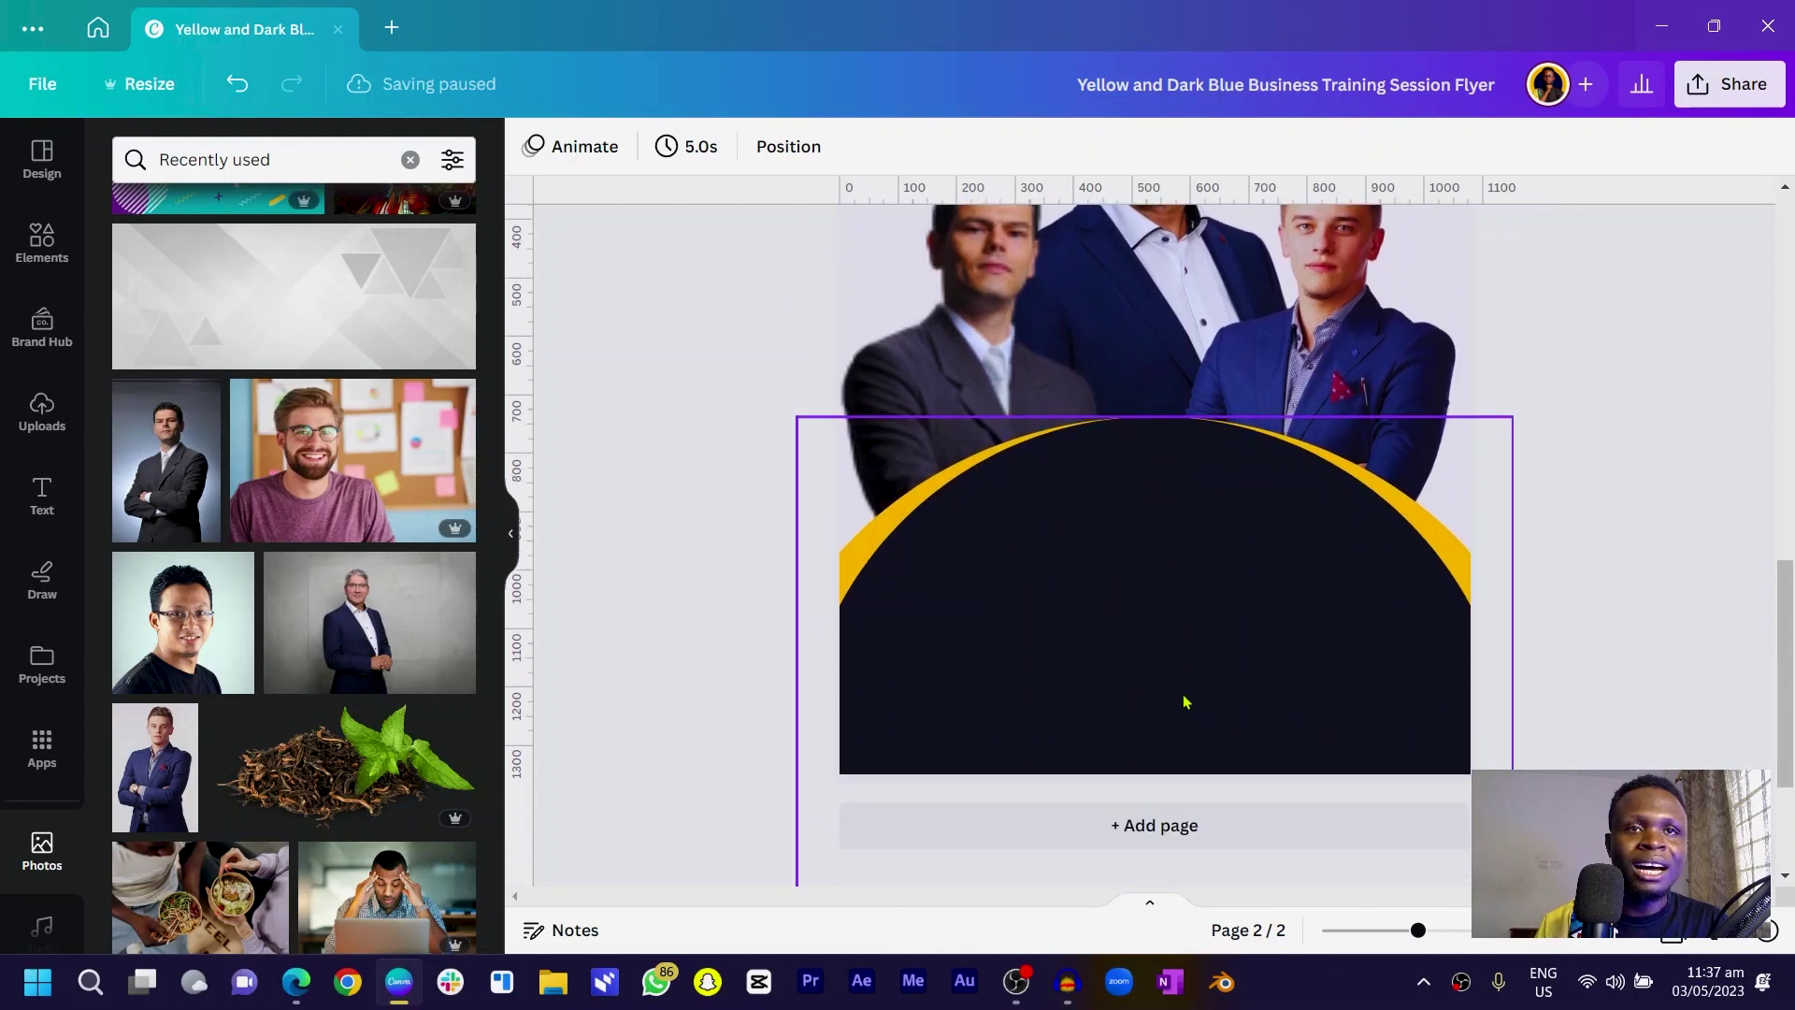
key("t")
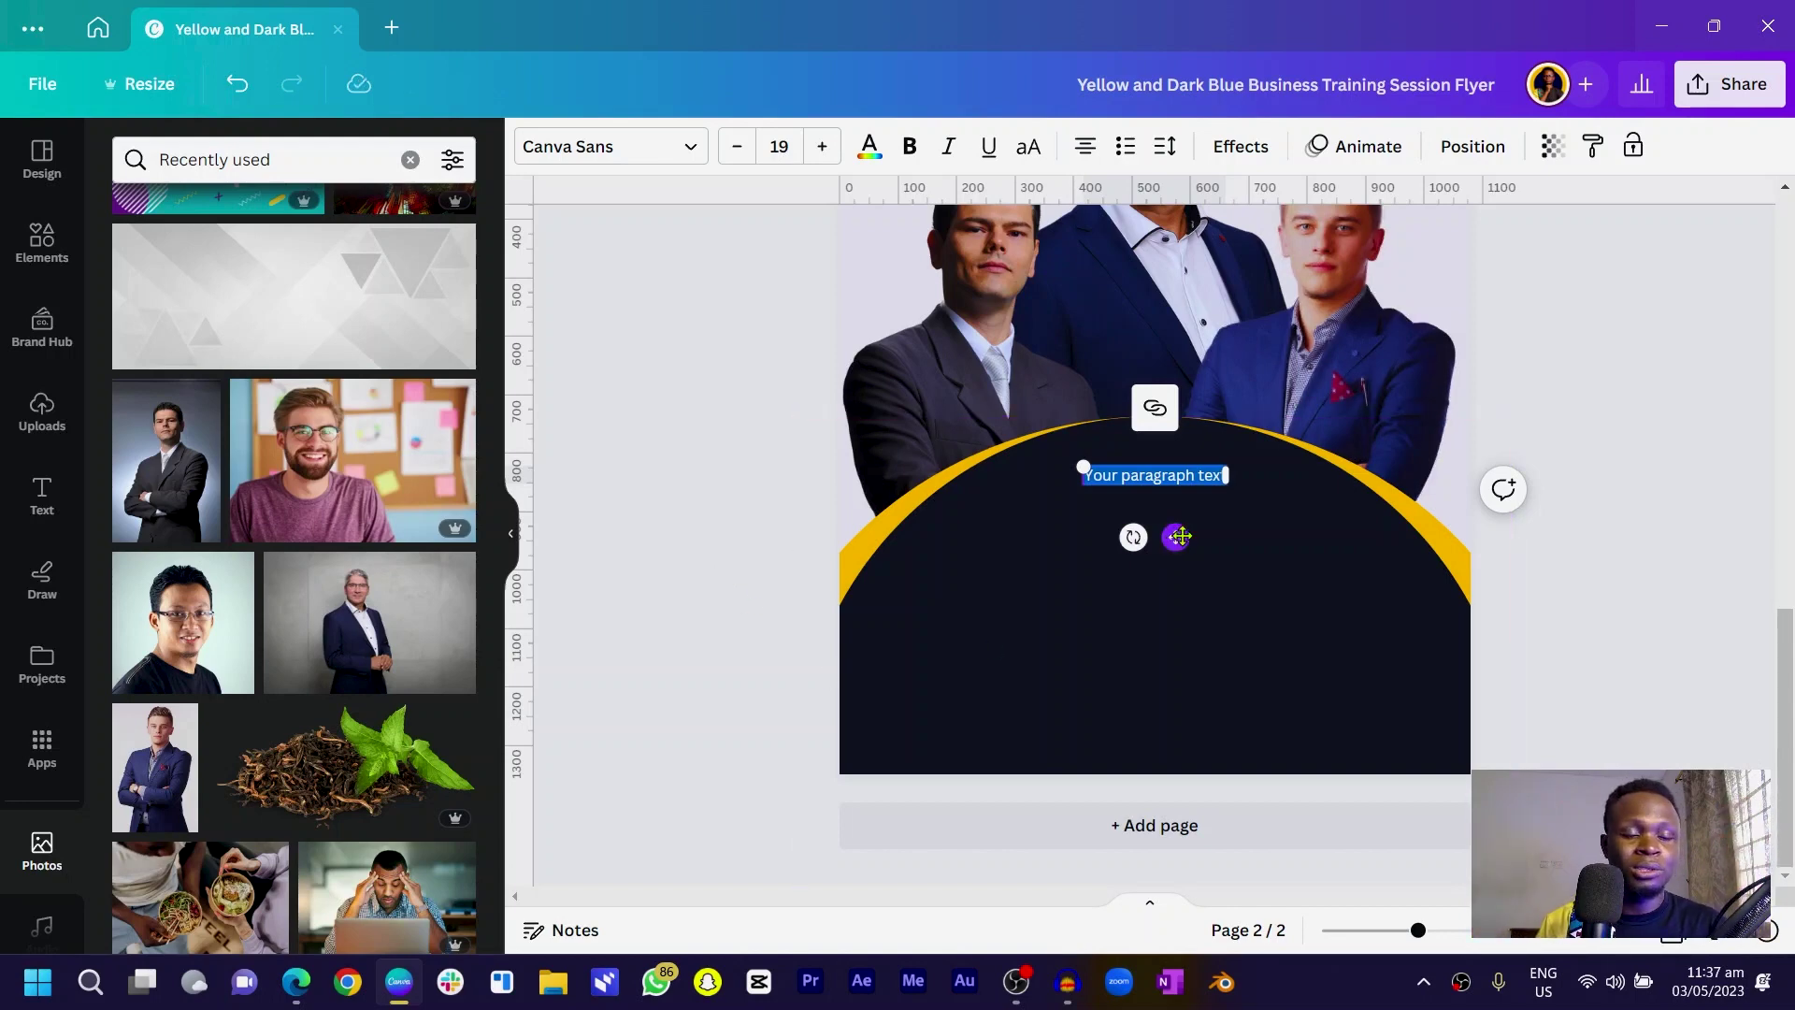
left_click_drag(1180, 536, 1179, 624)
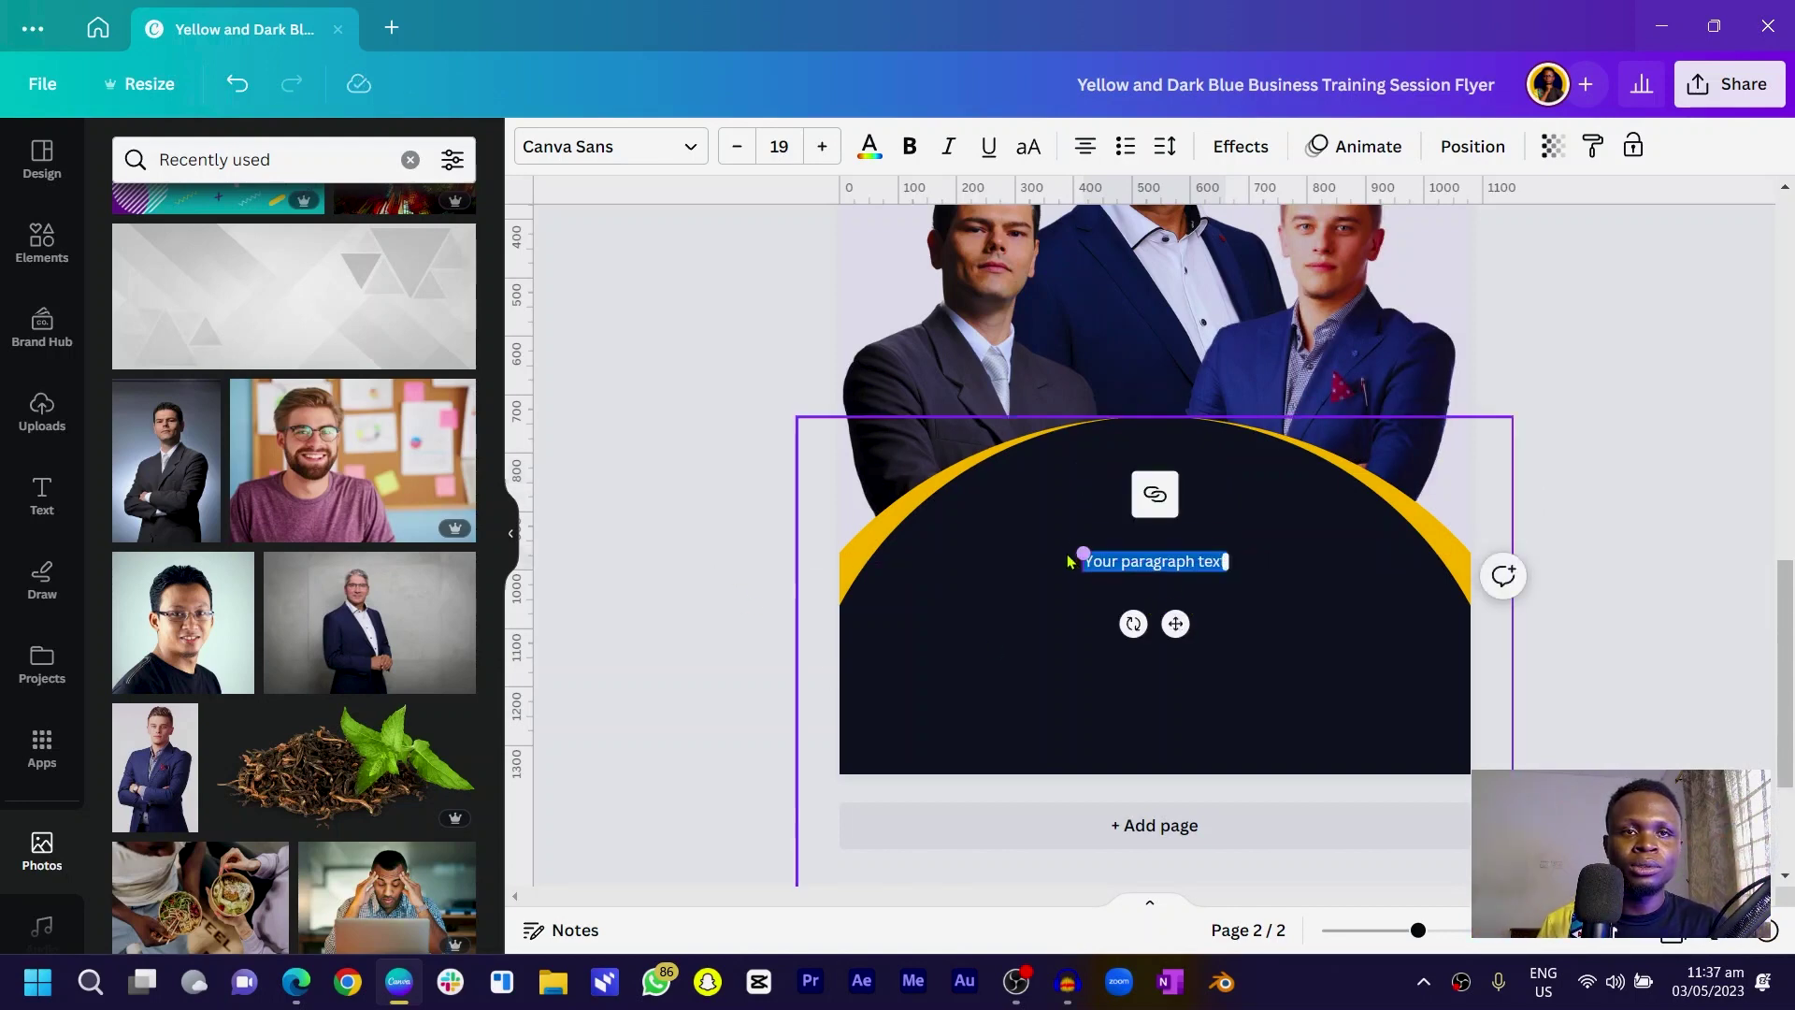
left_click_drag(1071, 560, 874, 526)
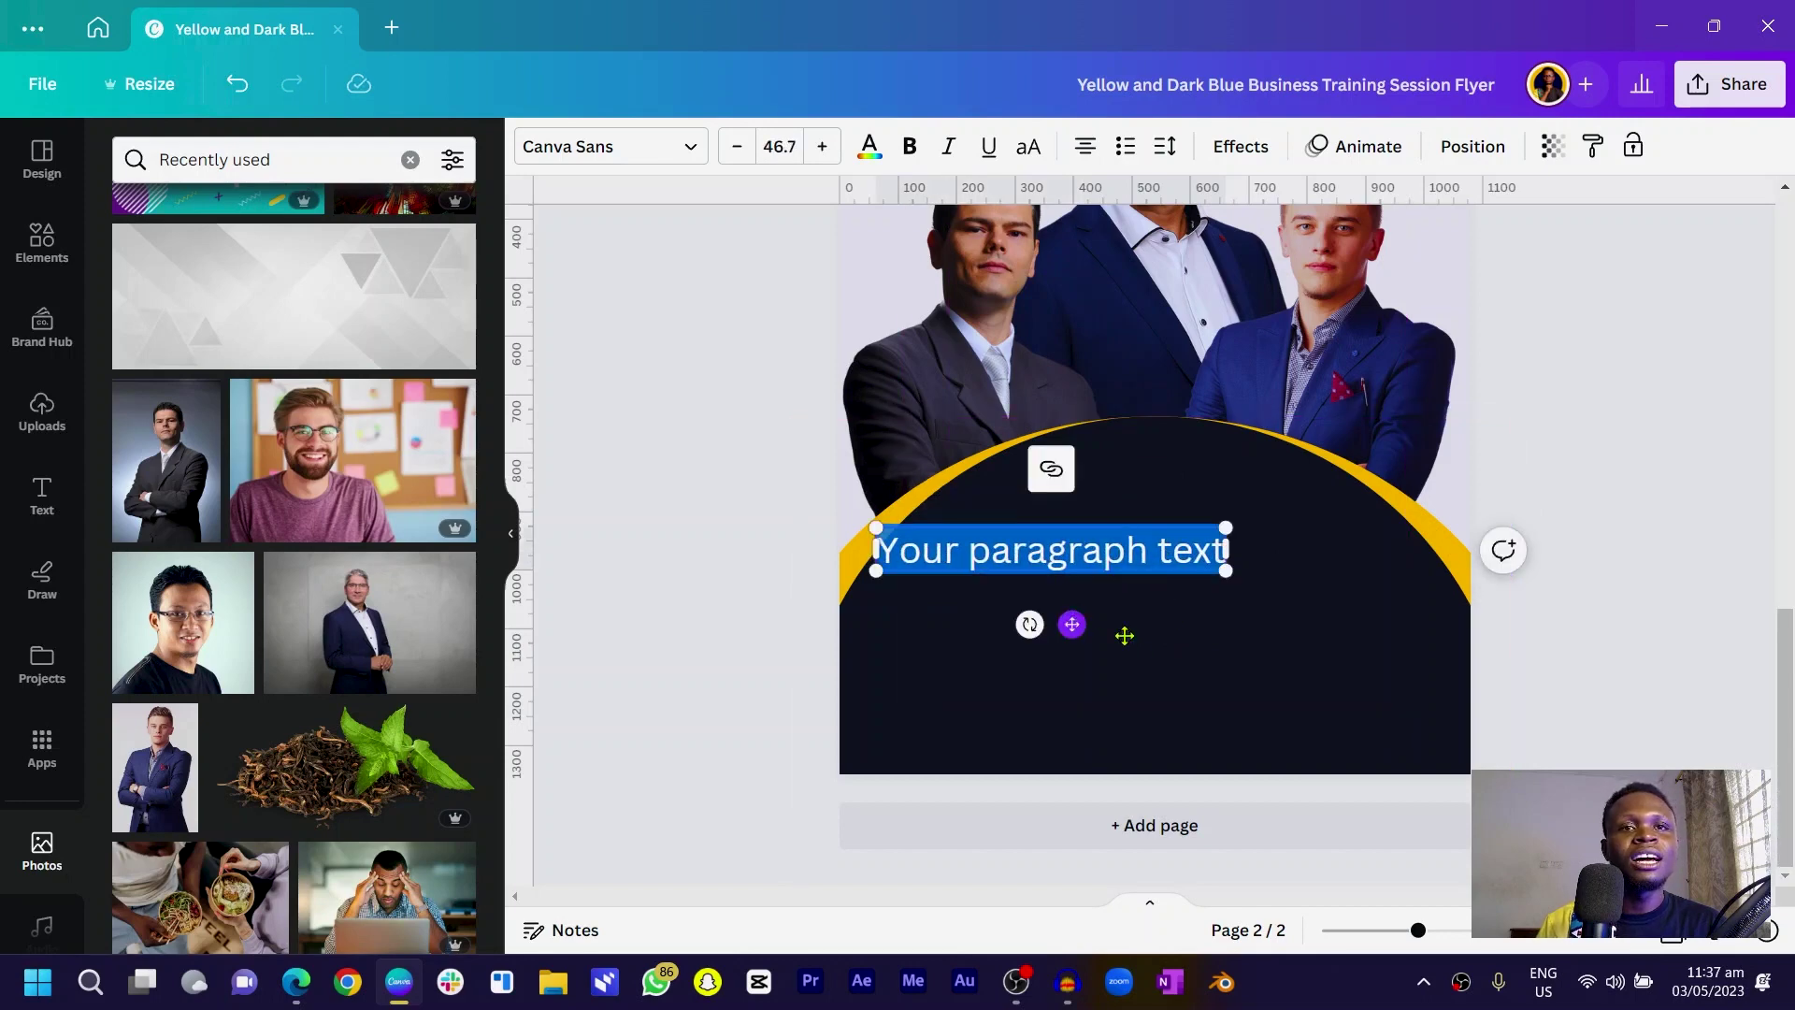
left_click_drag(1124, 636, 1176, 632)
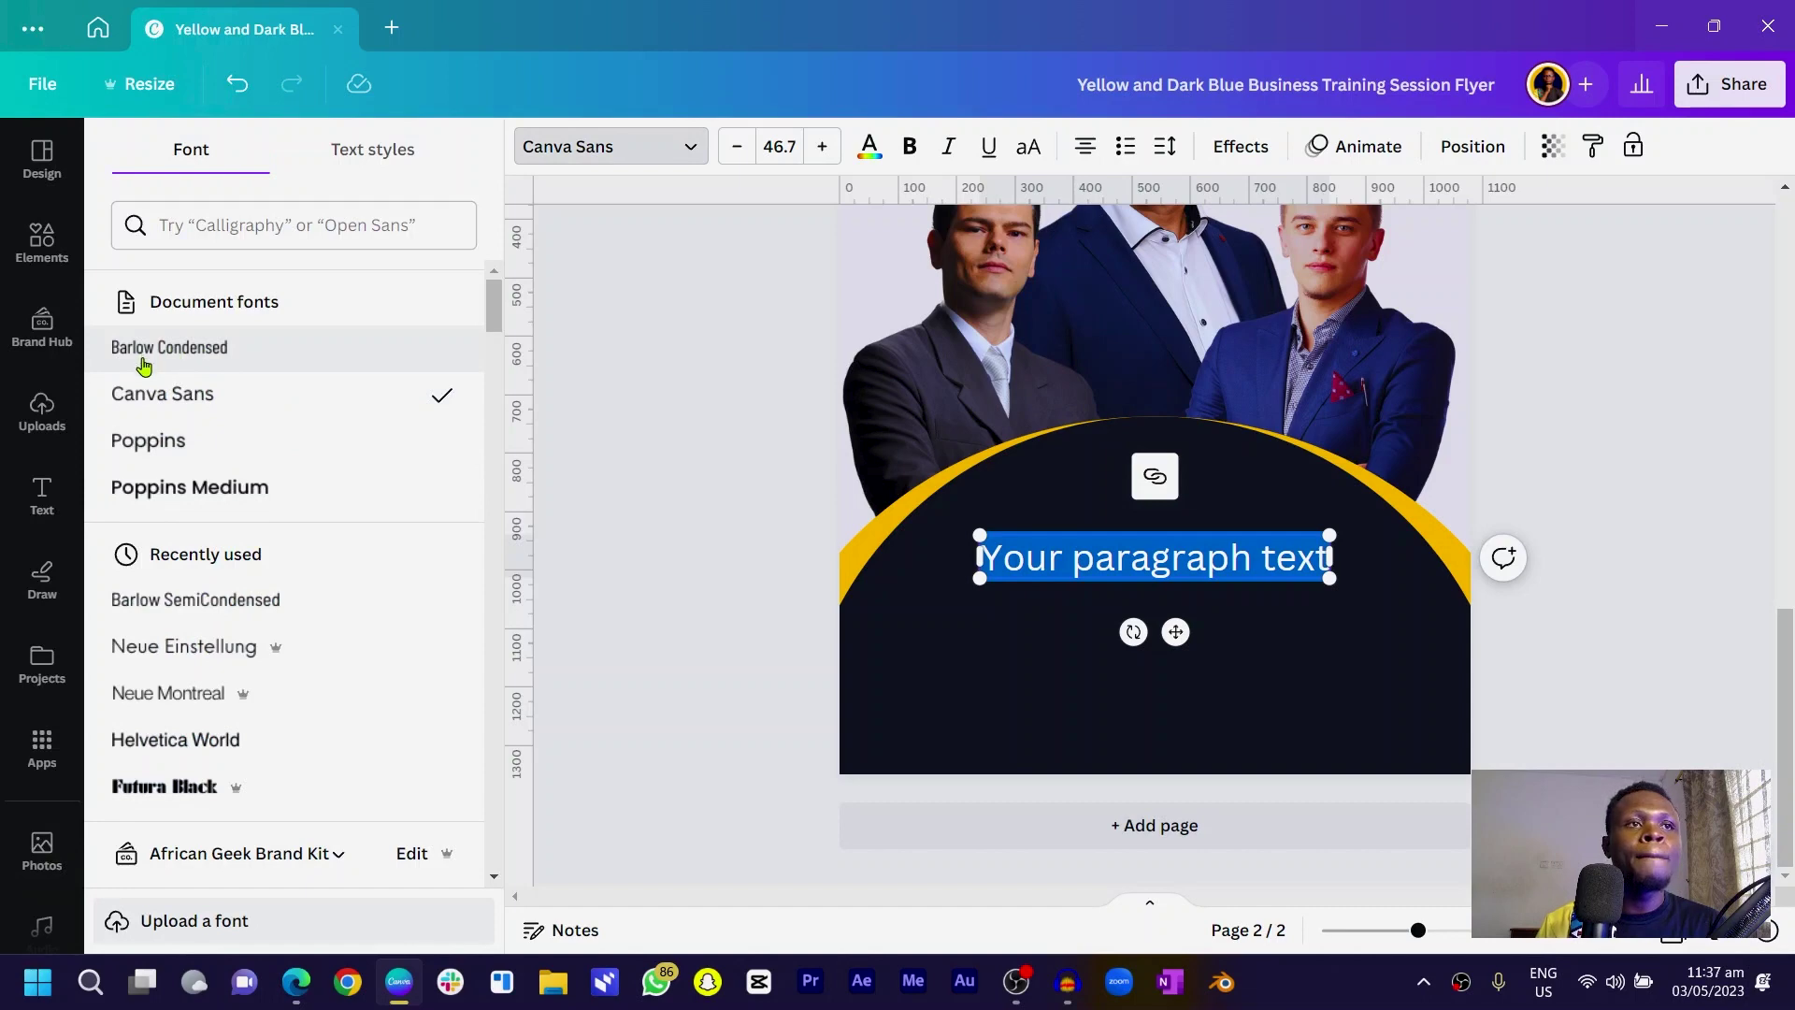
left_click(164, 362)
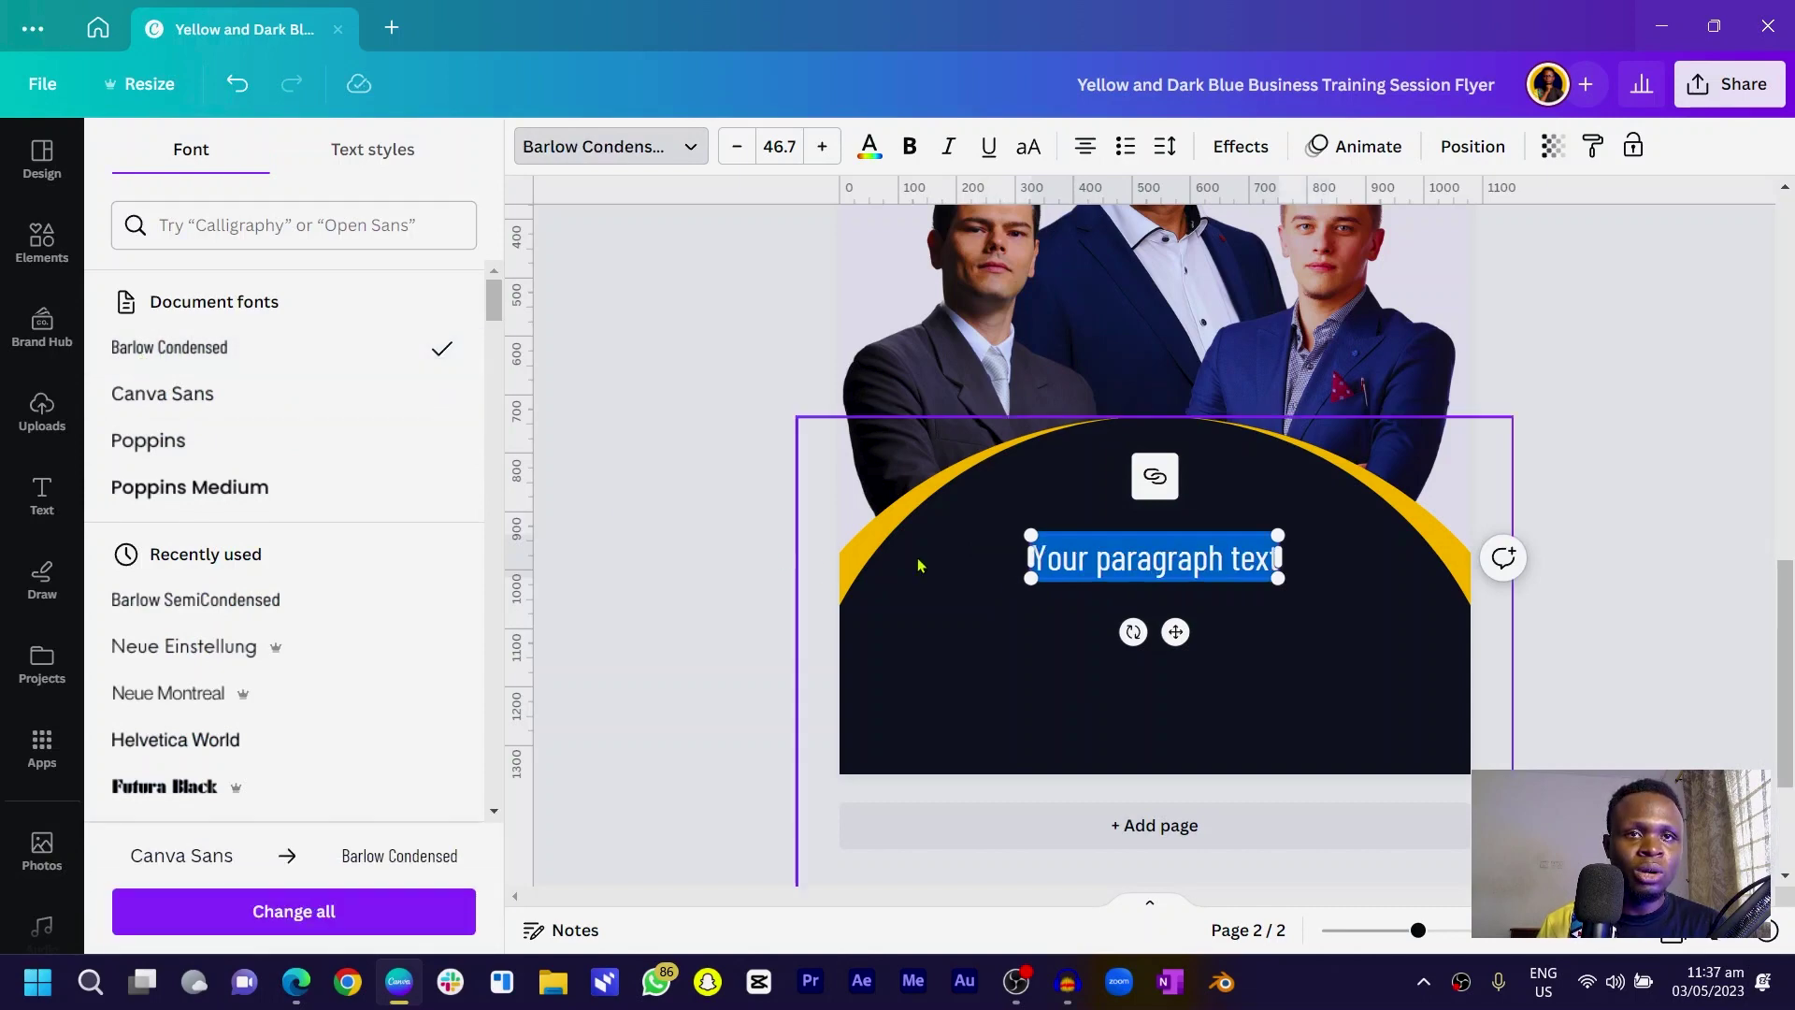
scroll(1101, 552, "up", 5)
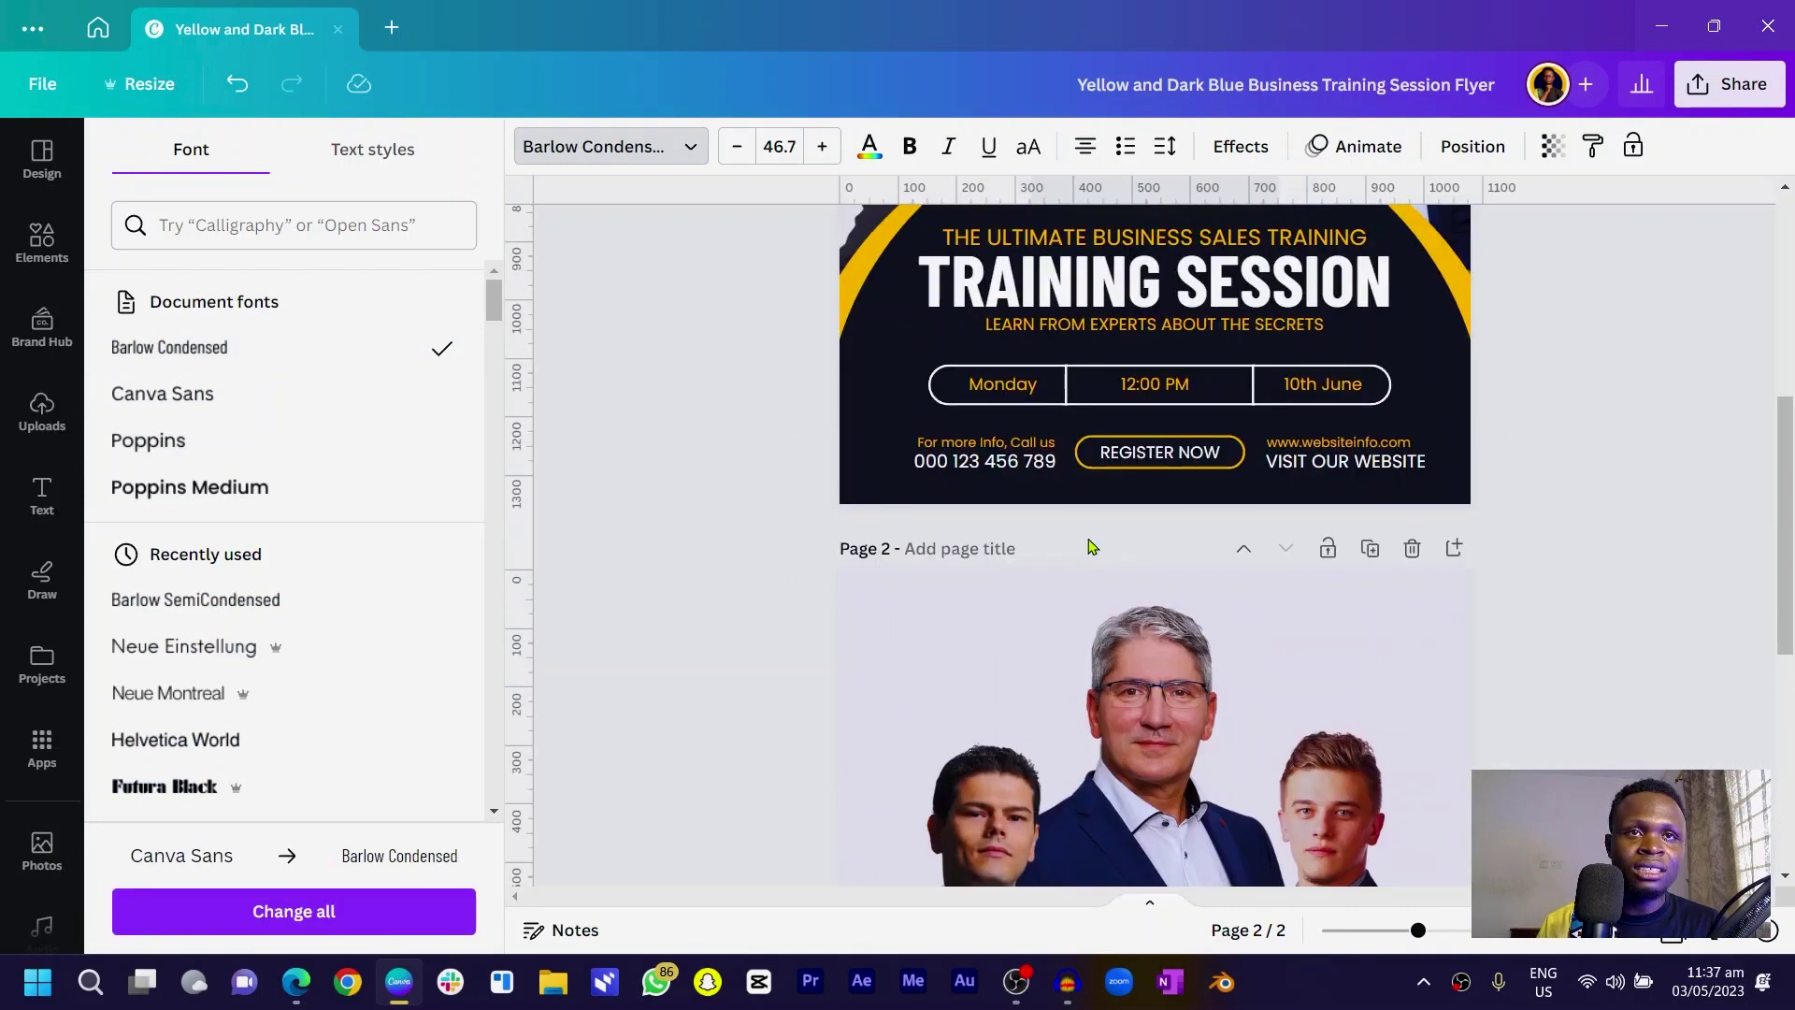
scroll(1092, 546, "down", 5)
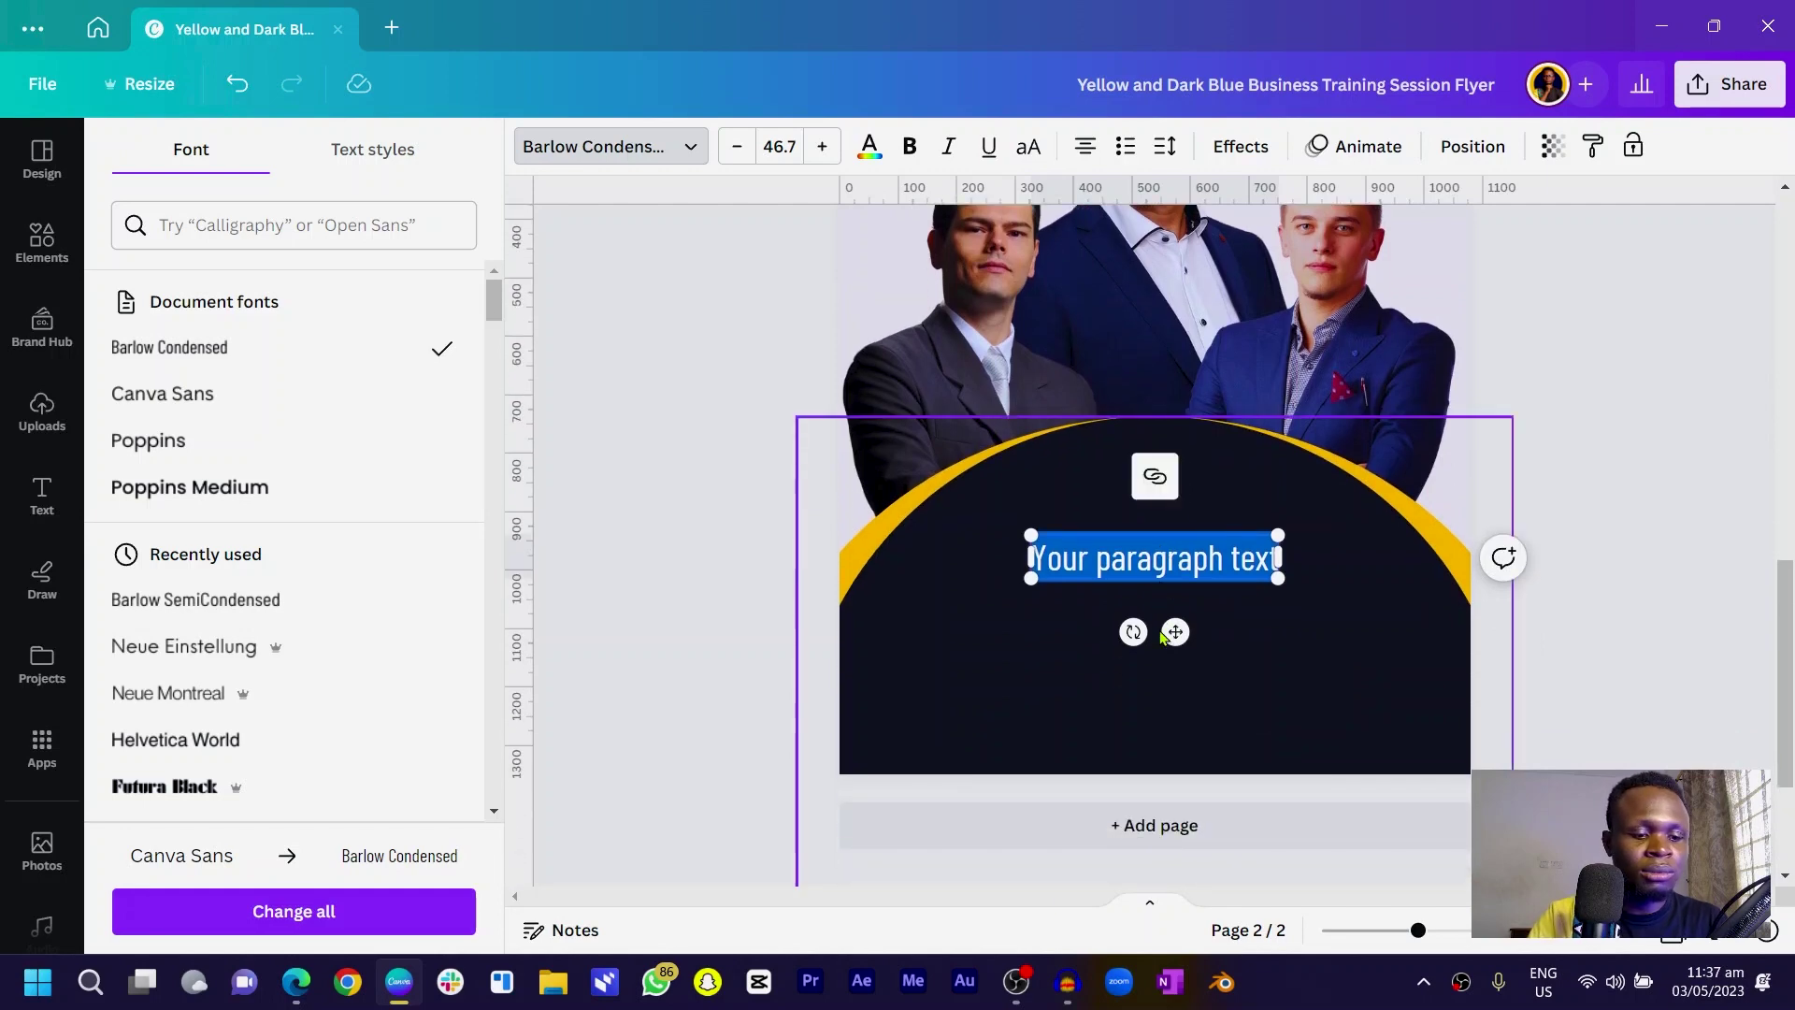
- Replace the placeholder with bold 'TRAINING SESSION', enlarged to about 87.8 and nudged onto the arc
key("BackSpace")
key("Caps_Lock")
type("TRAINING SE")
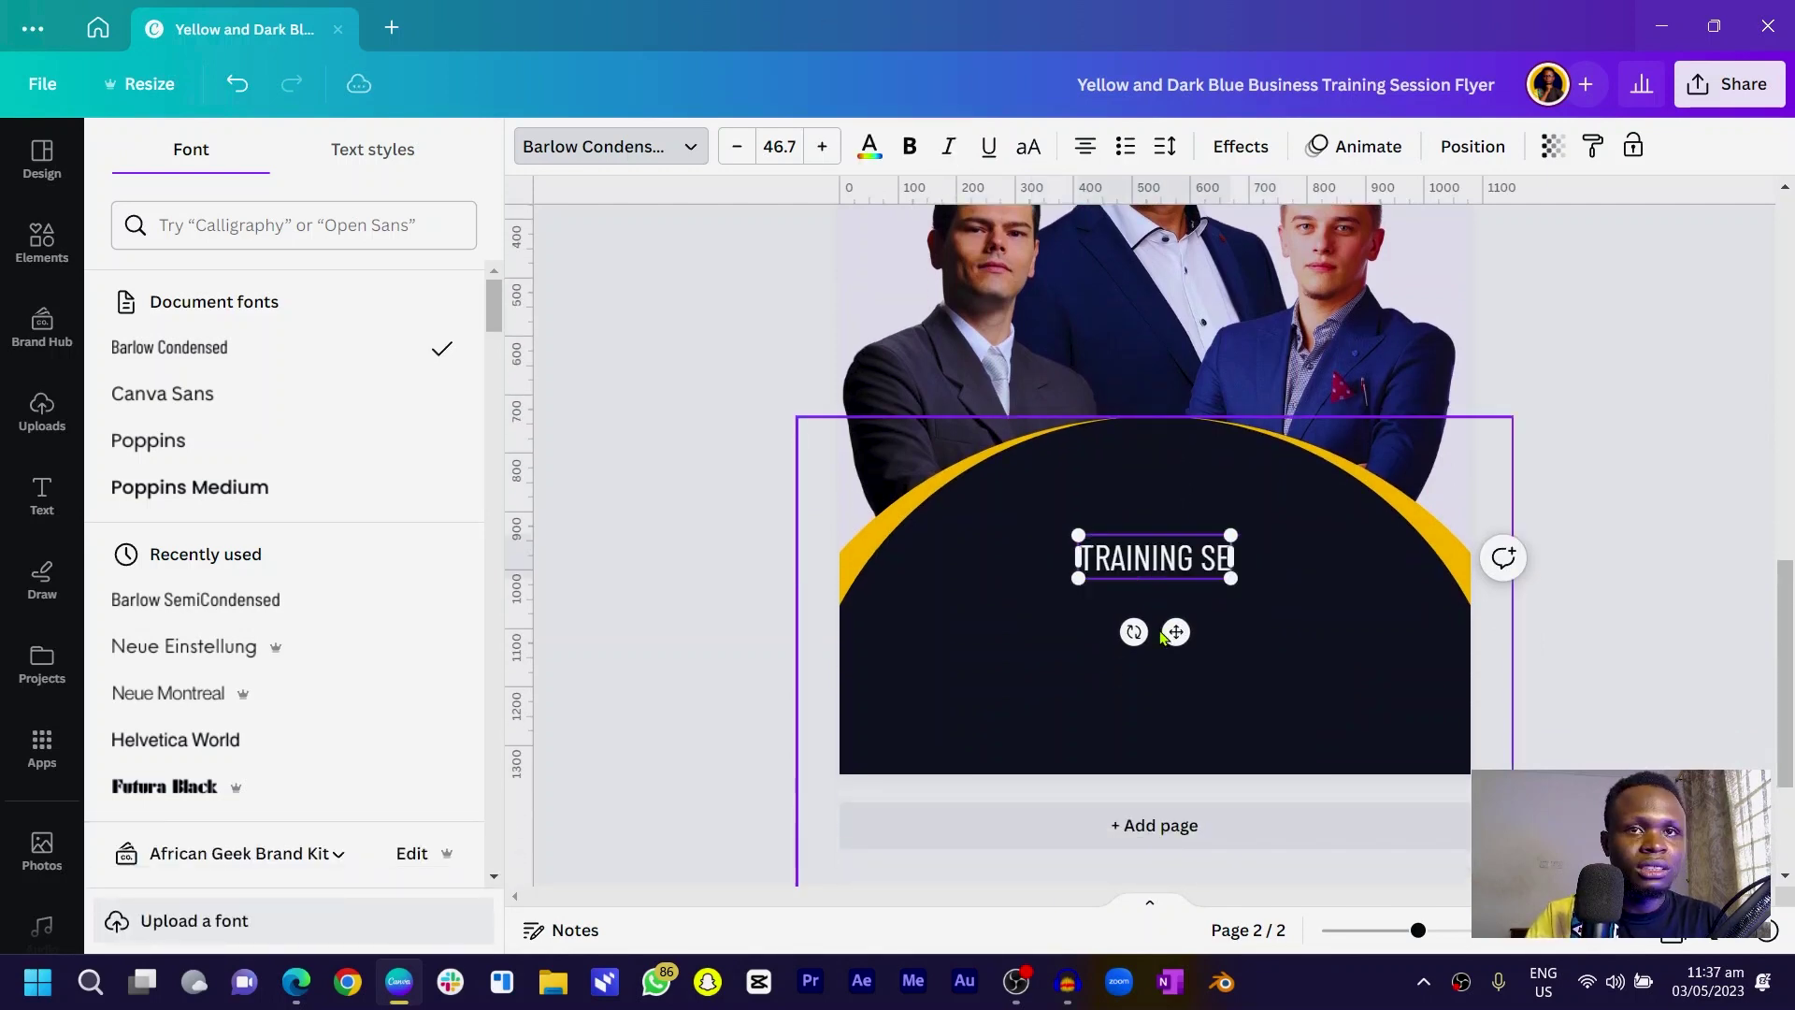
type("SSION")
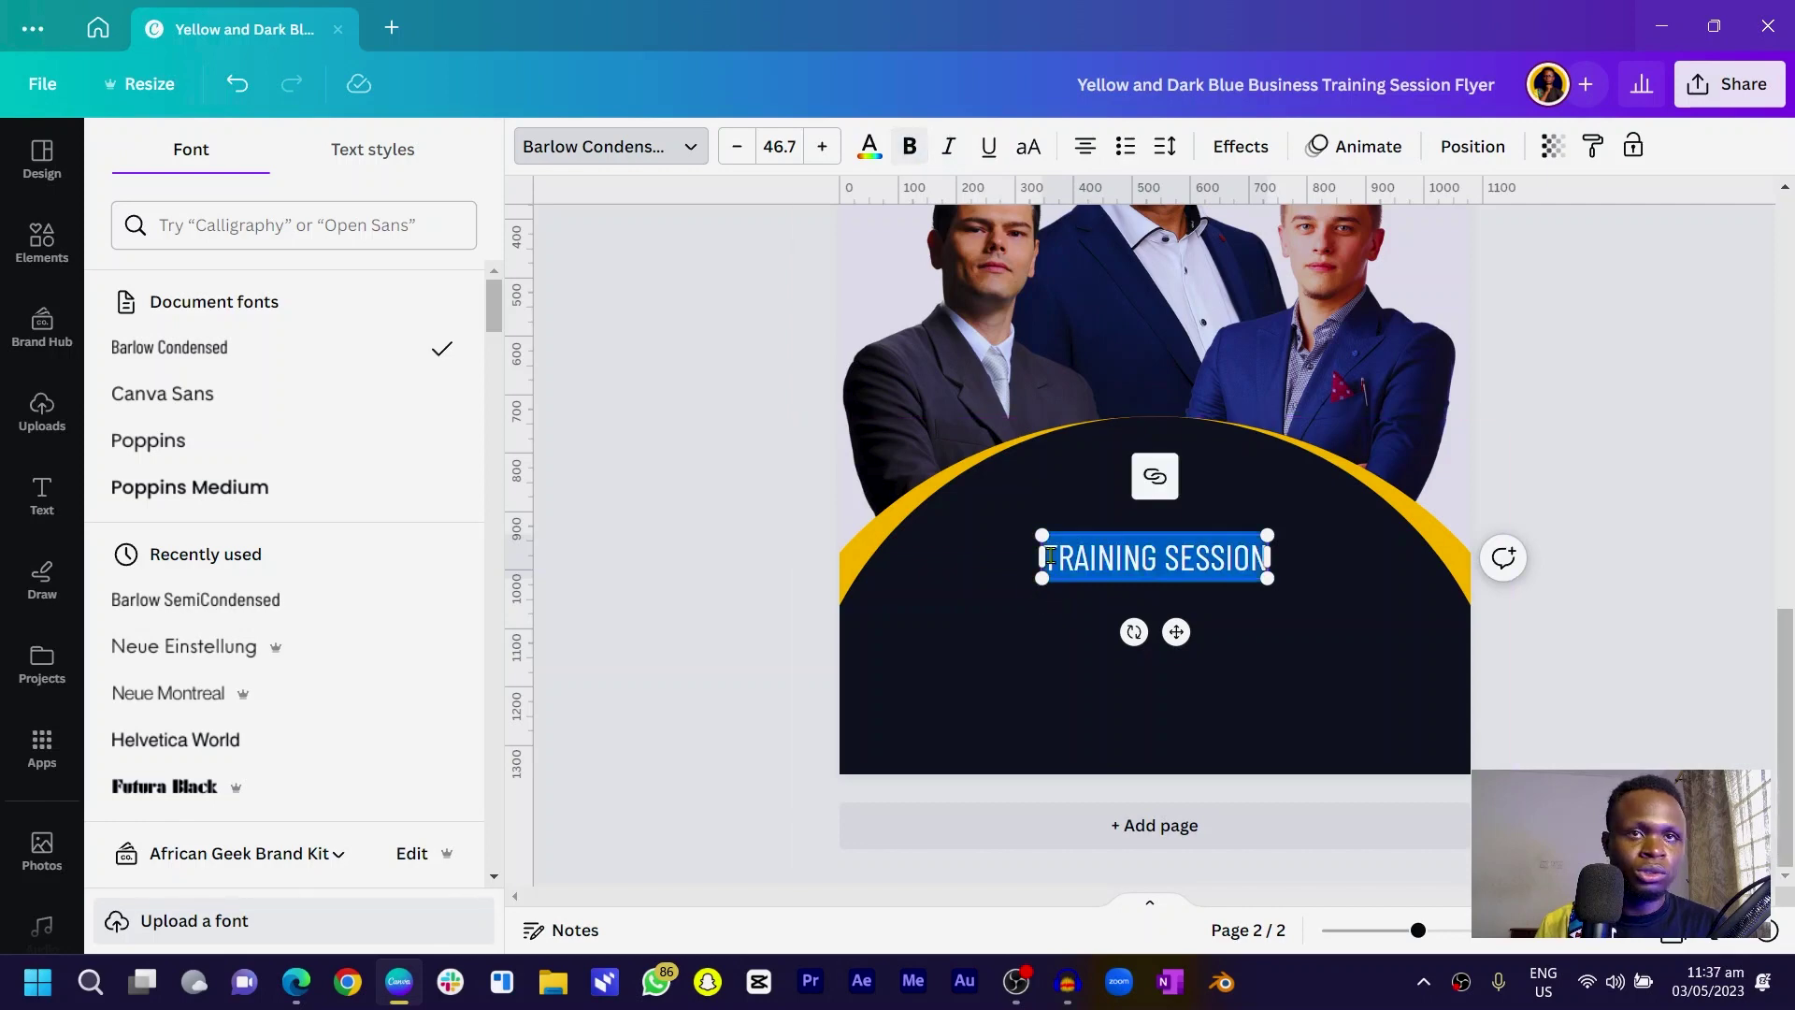
key("ctrl+a")
left_click(906, 148)
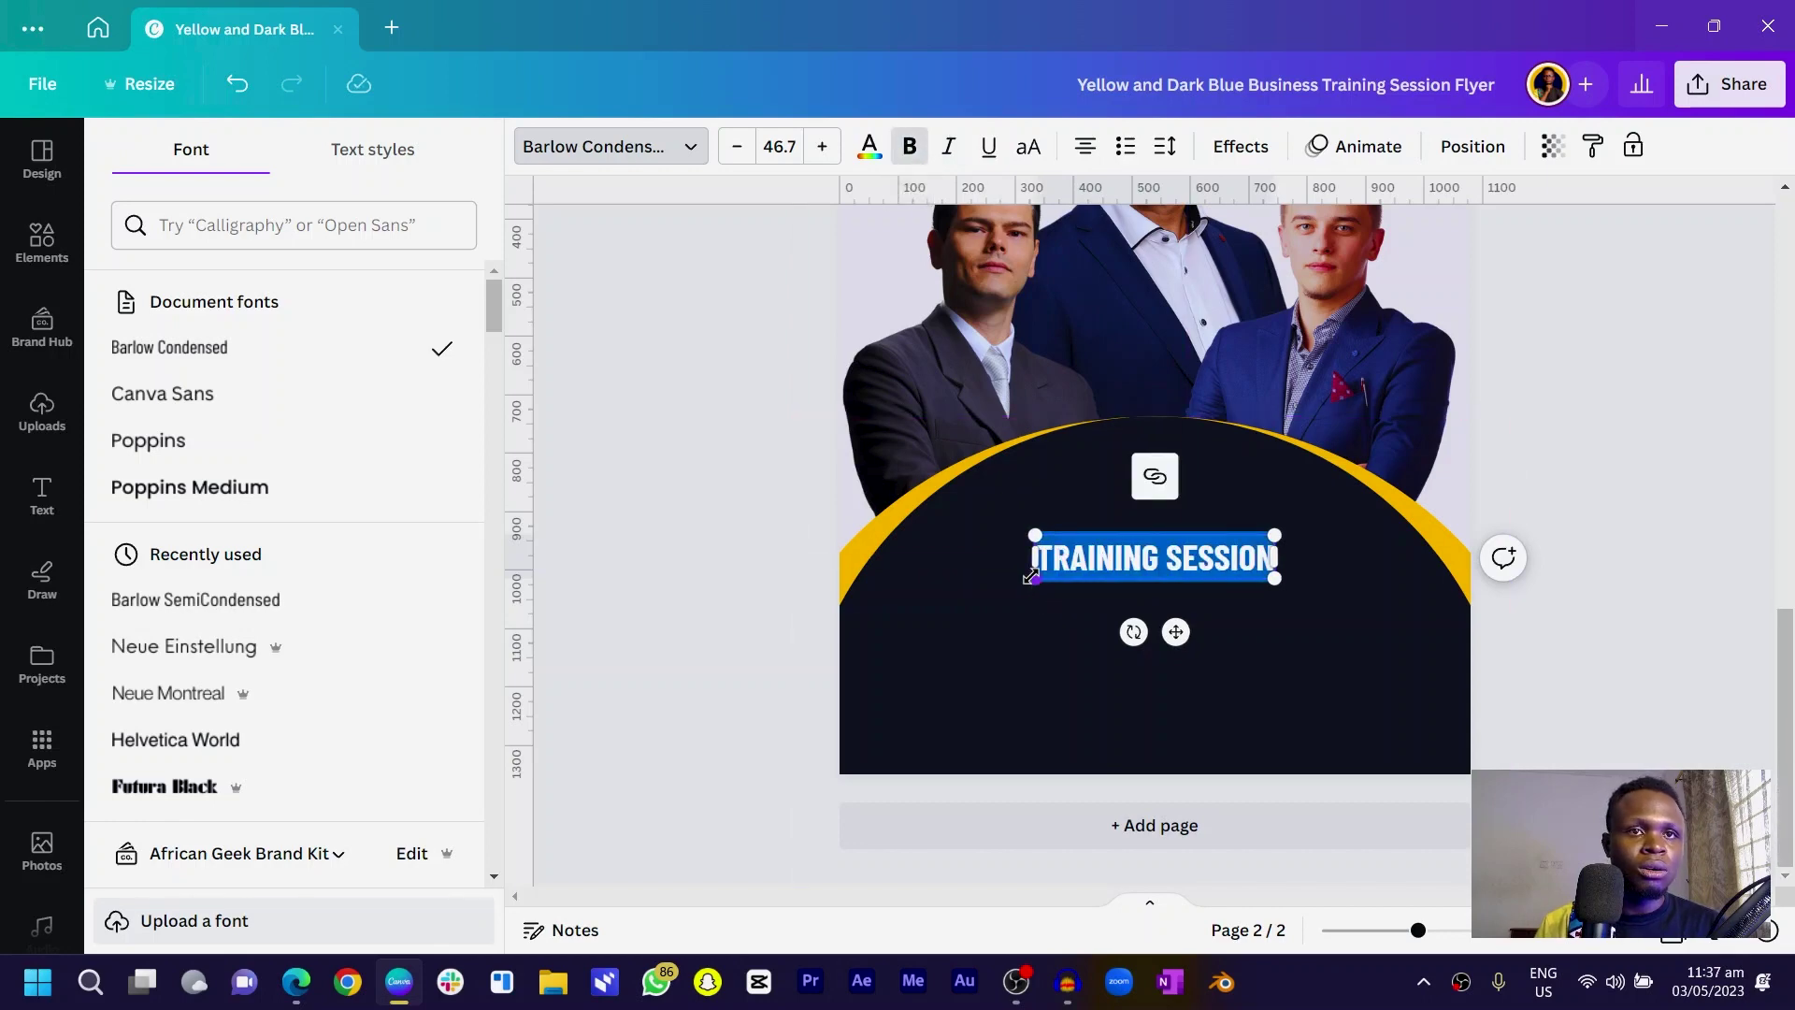
left_click_drag(1035, 577, 945, 690)
left_click(552, 548)
left_click_drag(994, 580, 1023, 582)
scroll(1036, 475, "up", 8)
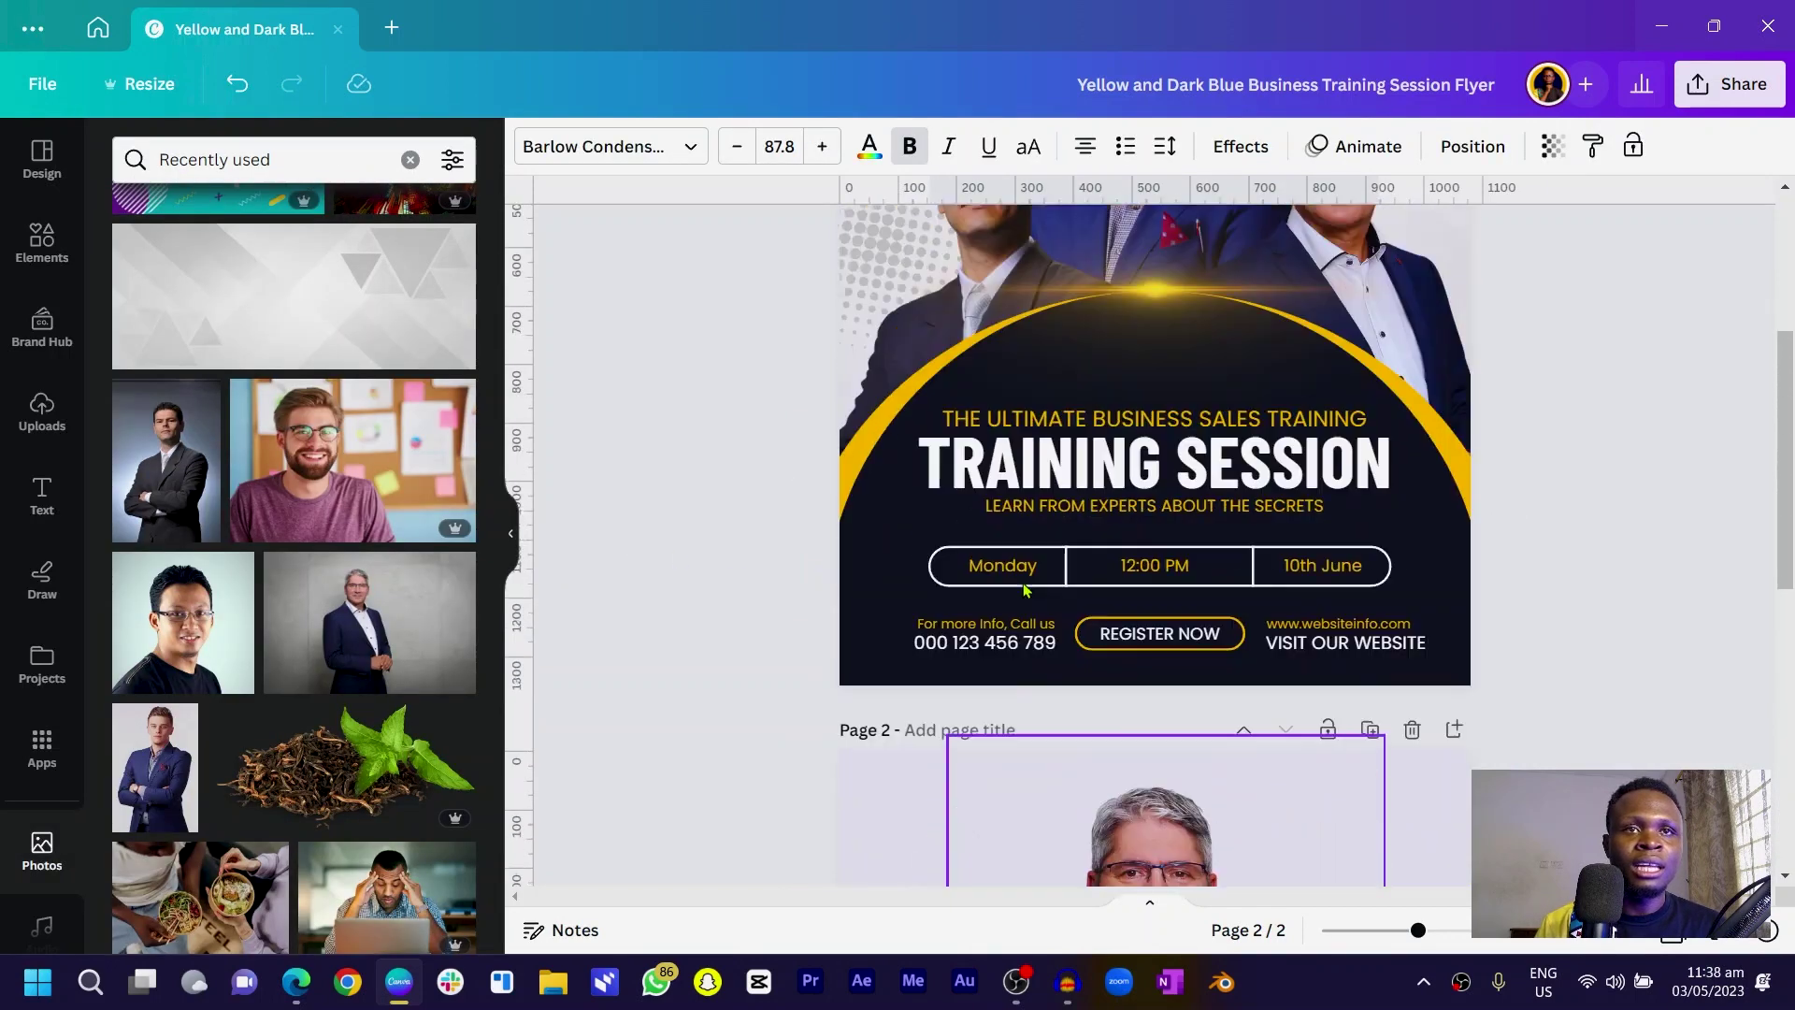
- Copy the tagline, TRAINING SESSION and experts lines from page 1 onto page 2's arc
left_click(1035, 475)
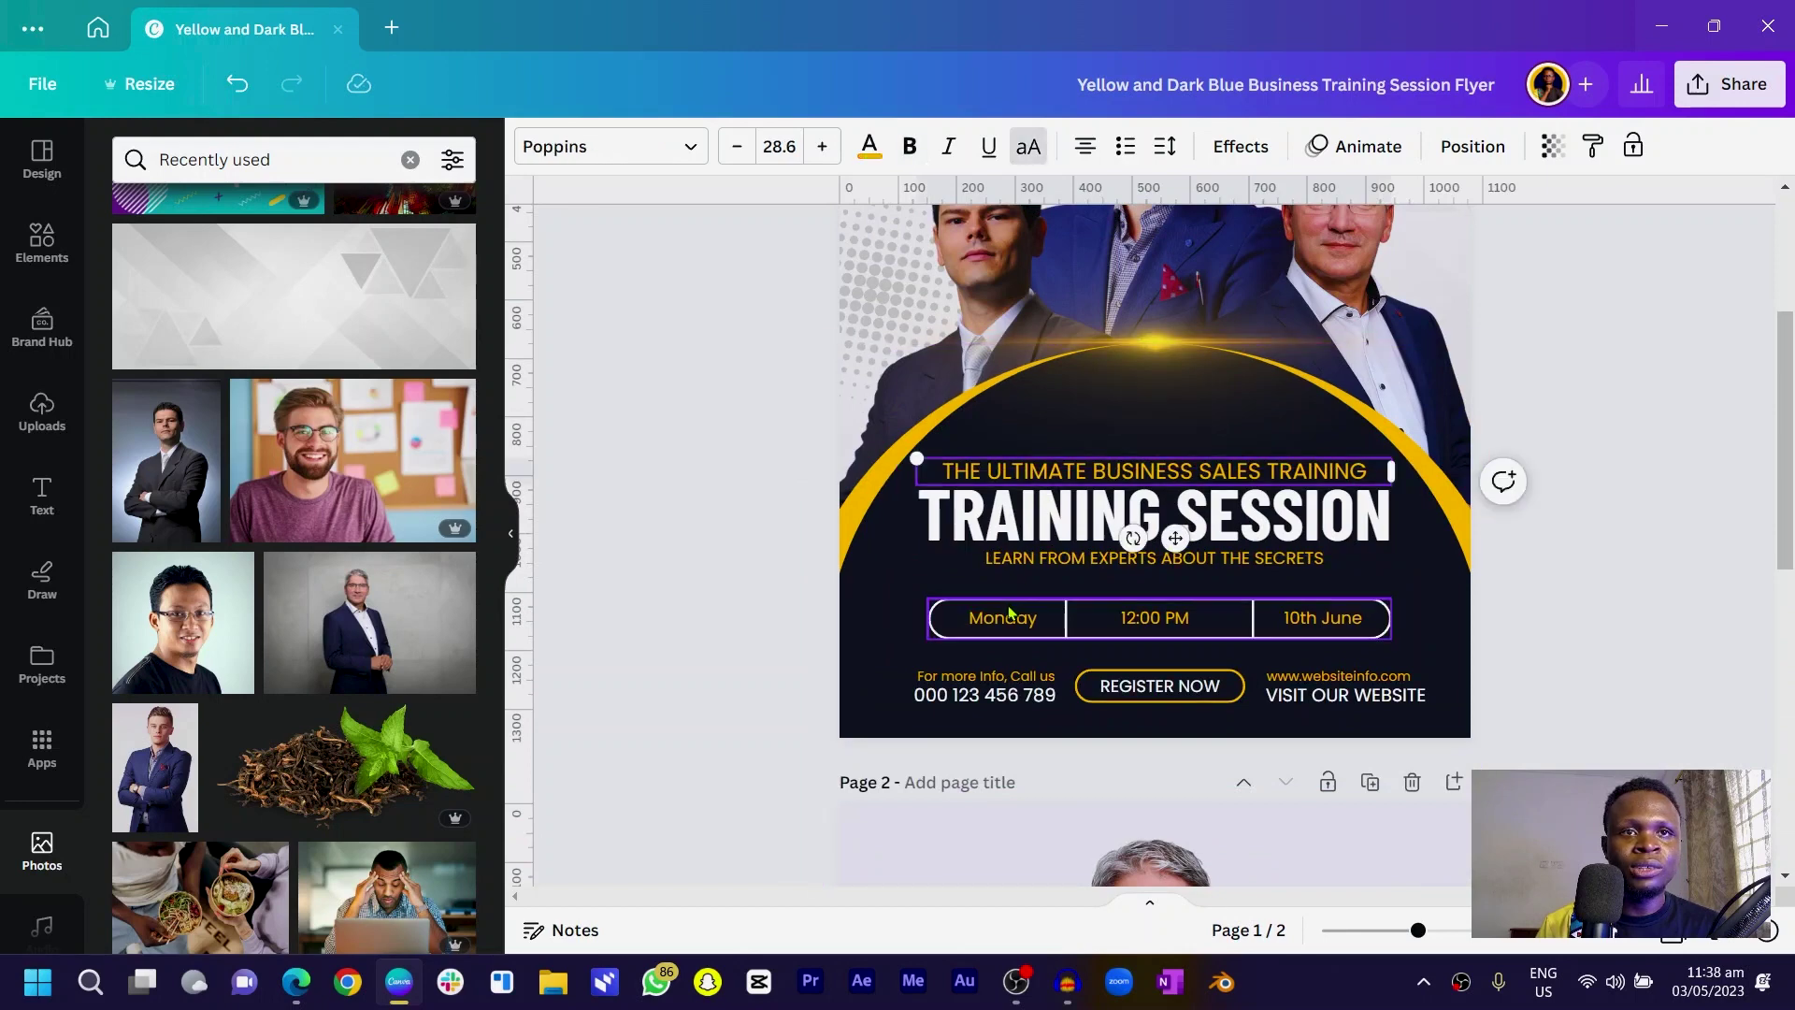
left_click(1013, 565)
key("ctrl+c")
scroll(1012, 565, "down", 6)
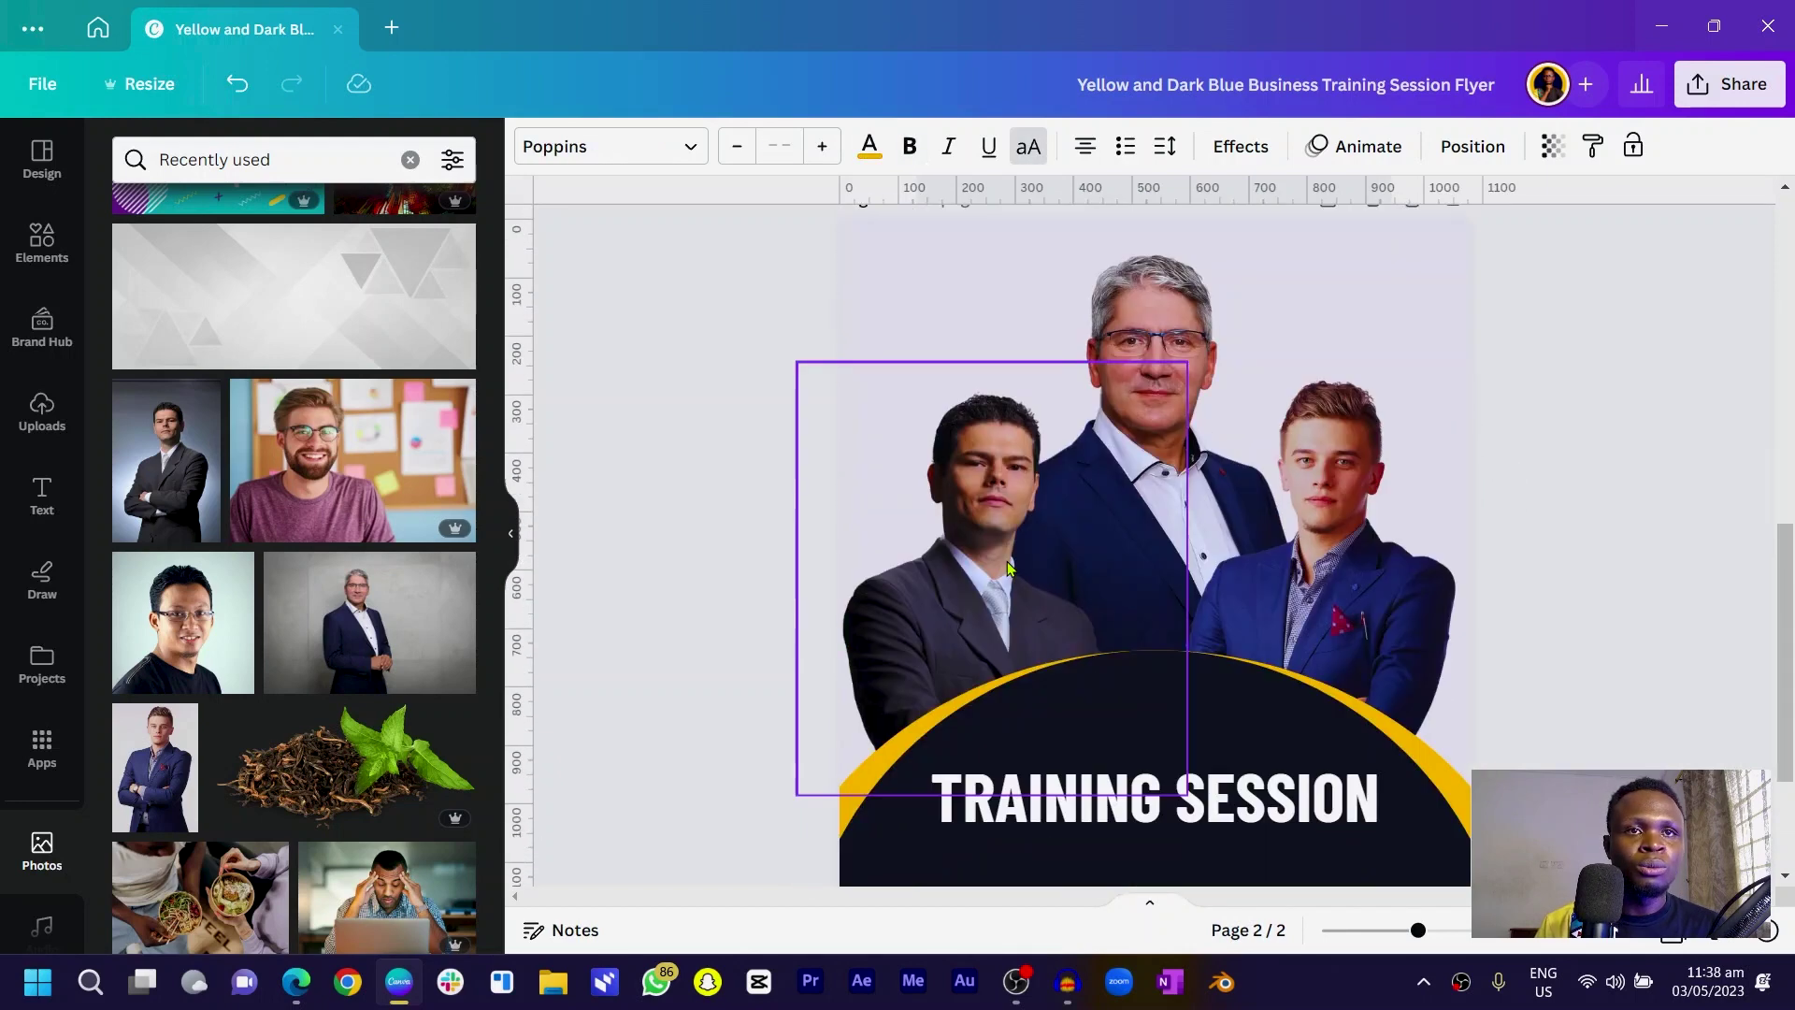
key("ctrl+v")
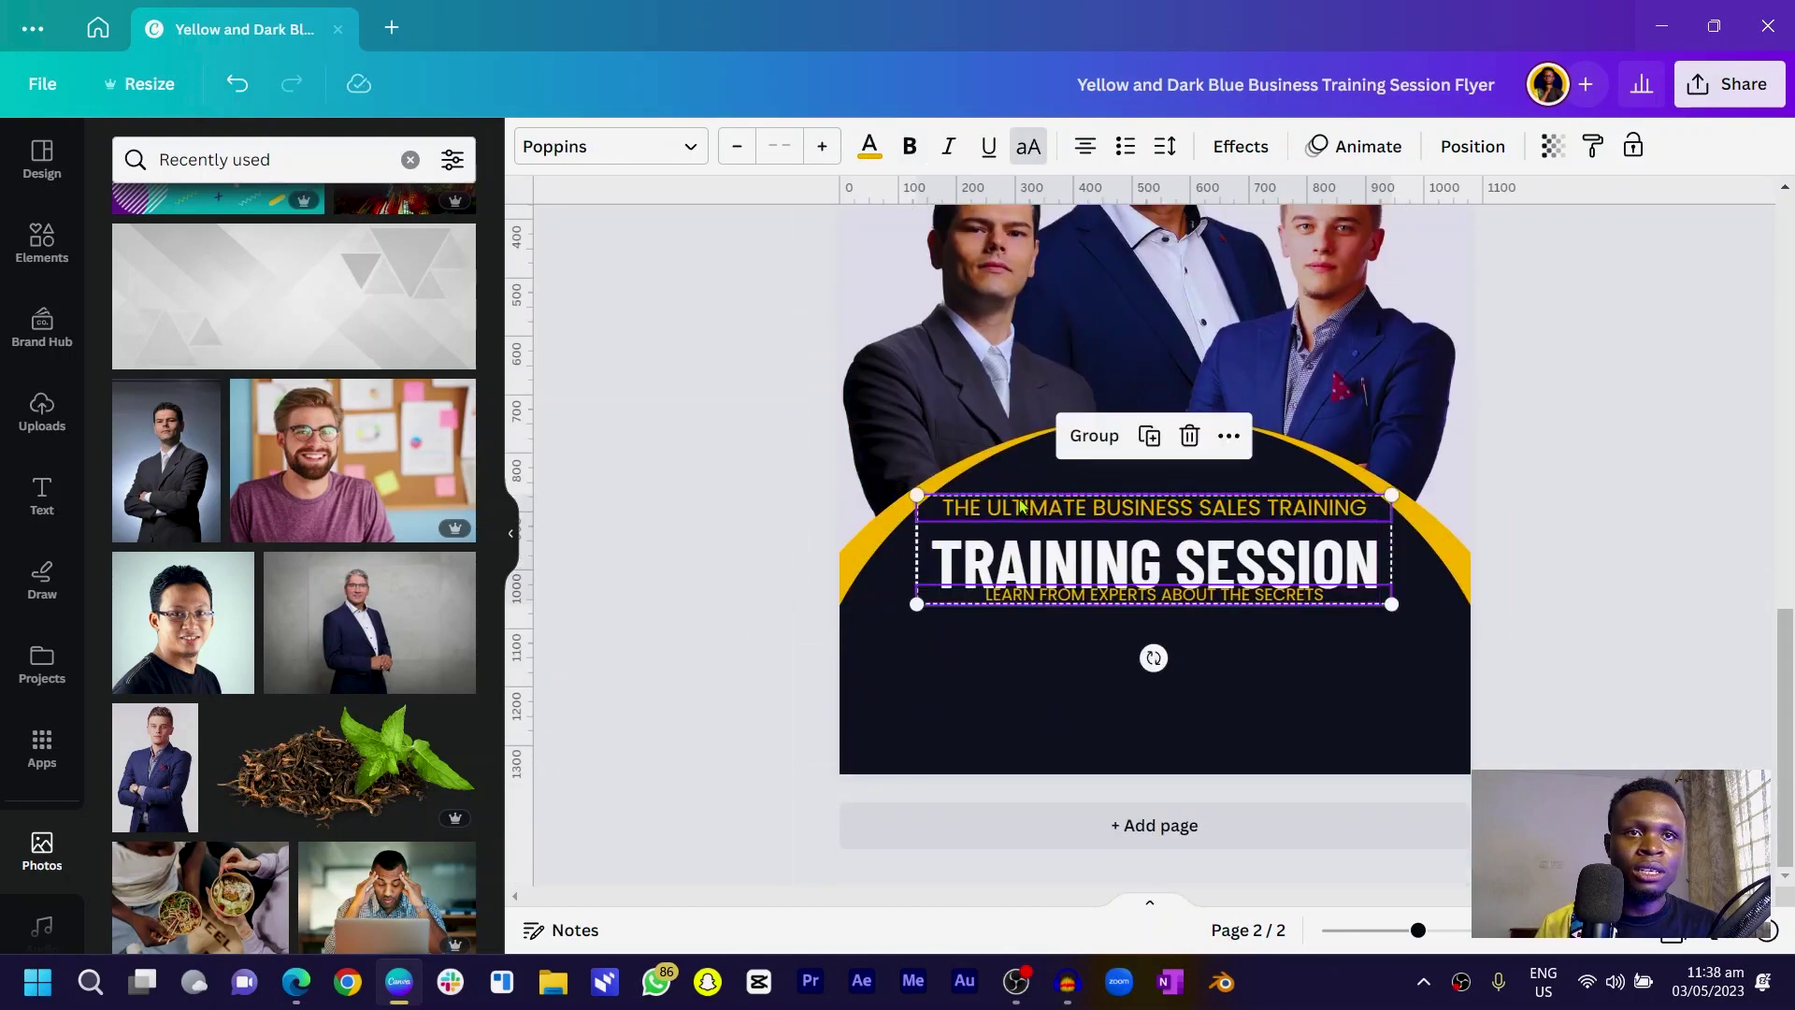
left_click_drag(1021, 506, 1028, 520)
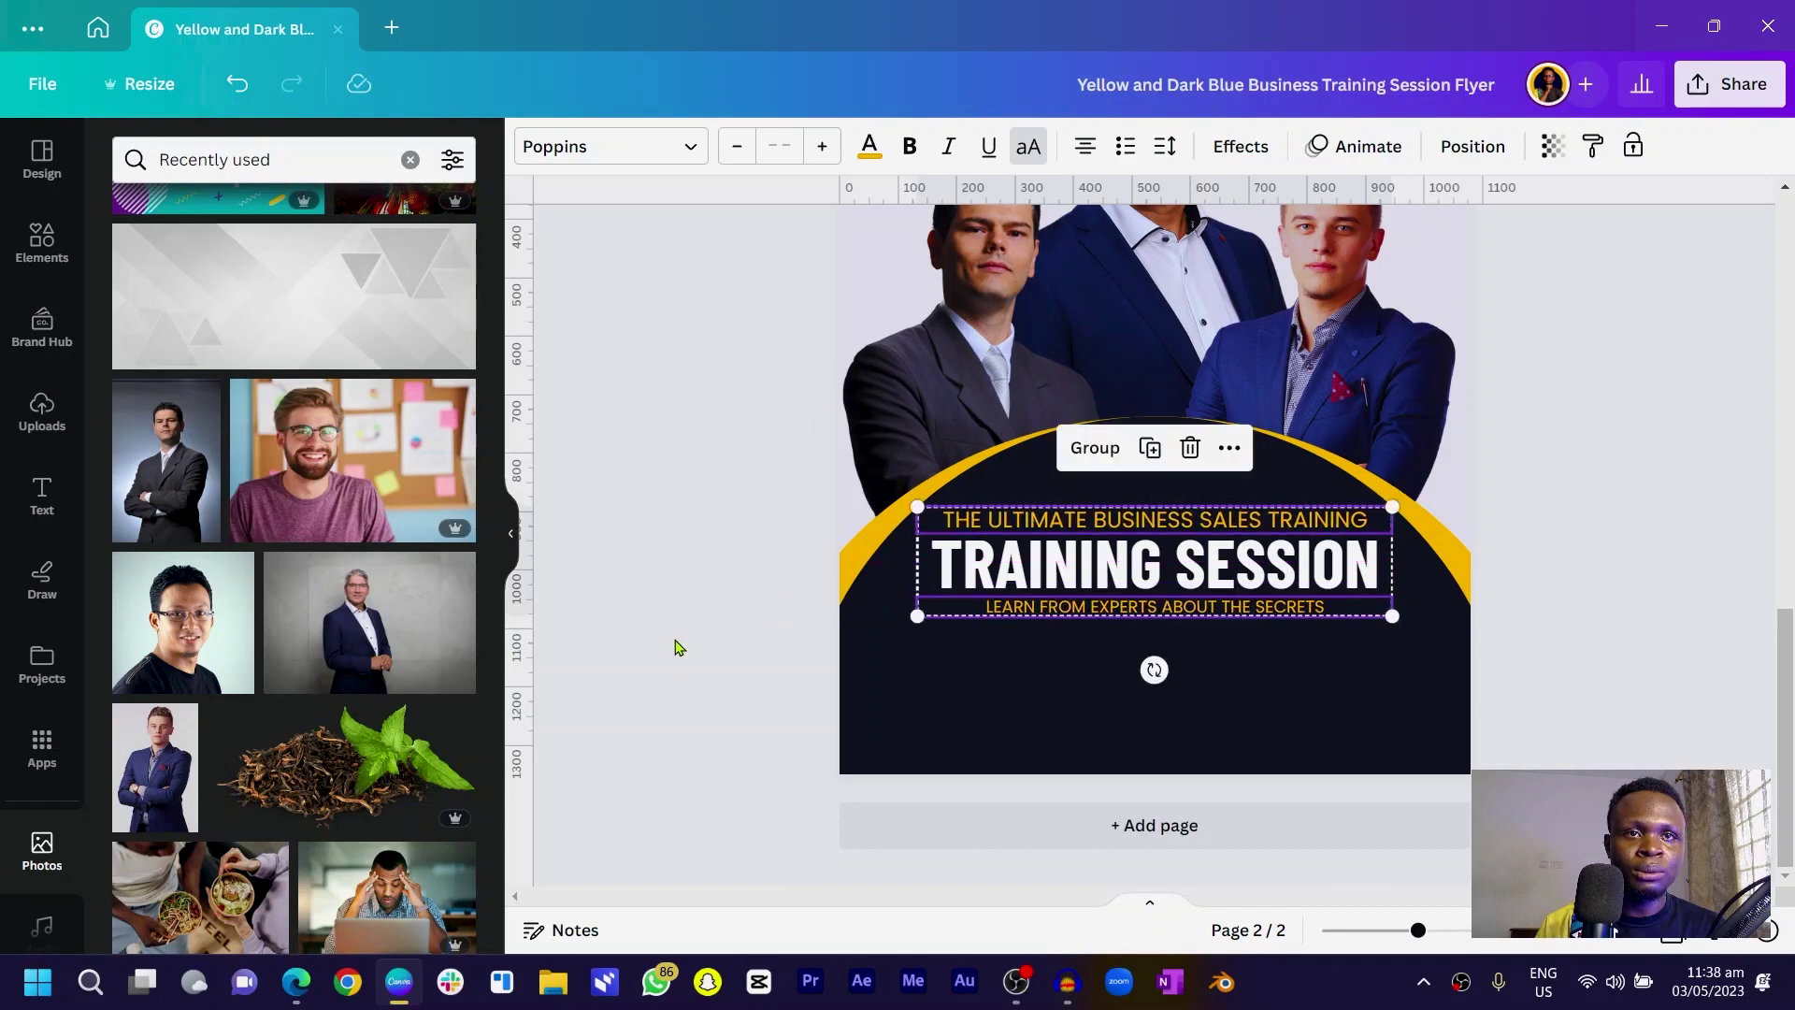
left_click(1216, 606)
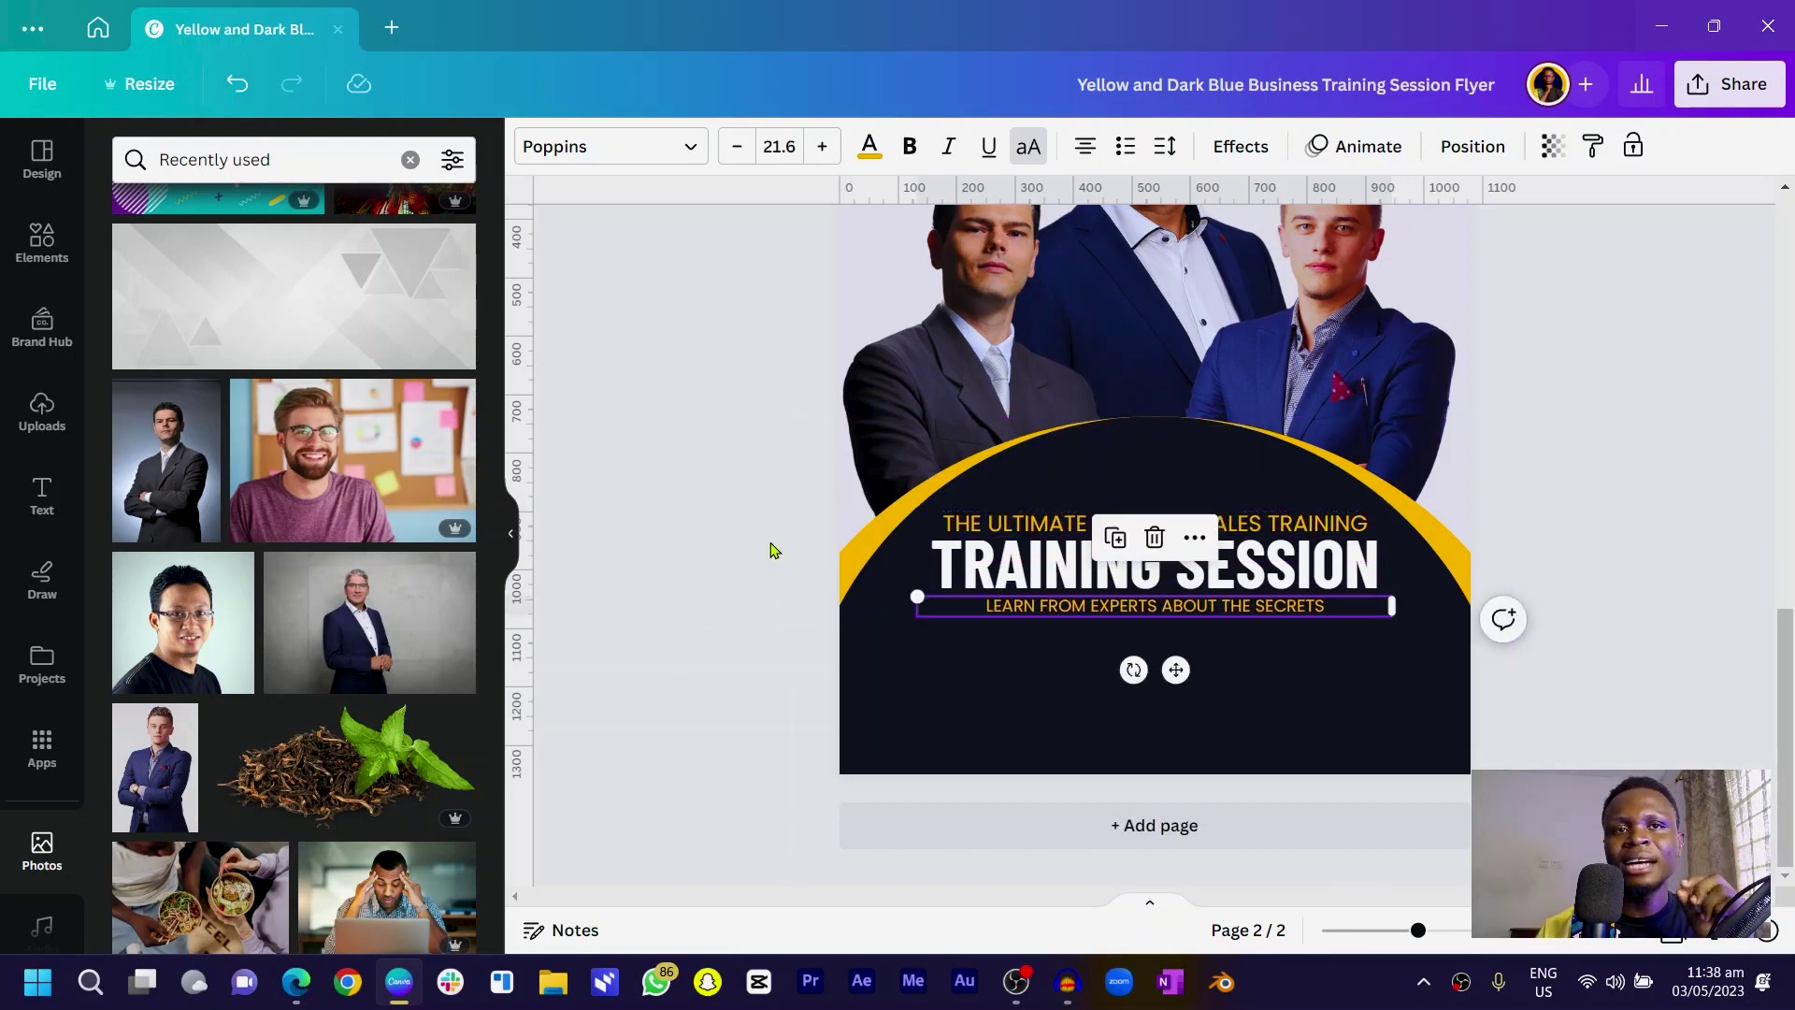
left_click(717, 593)
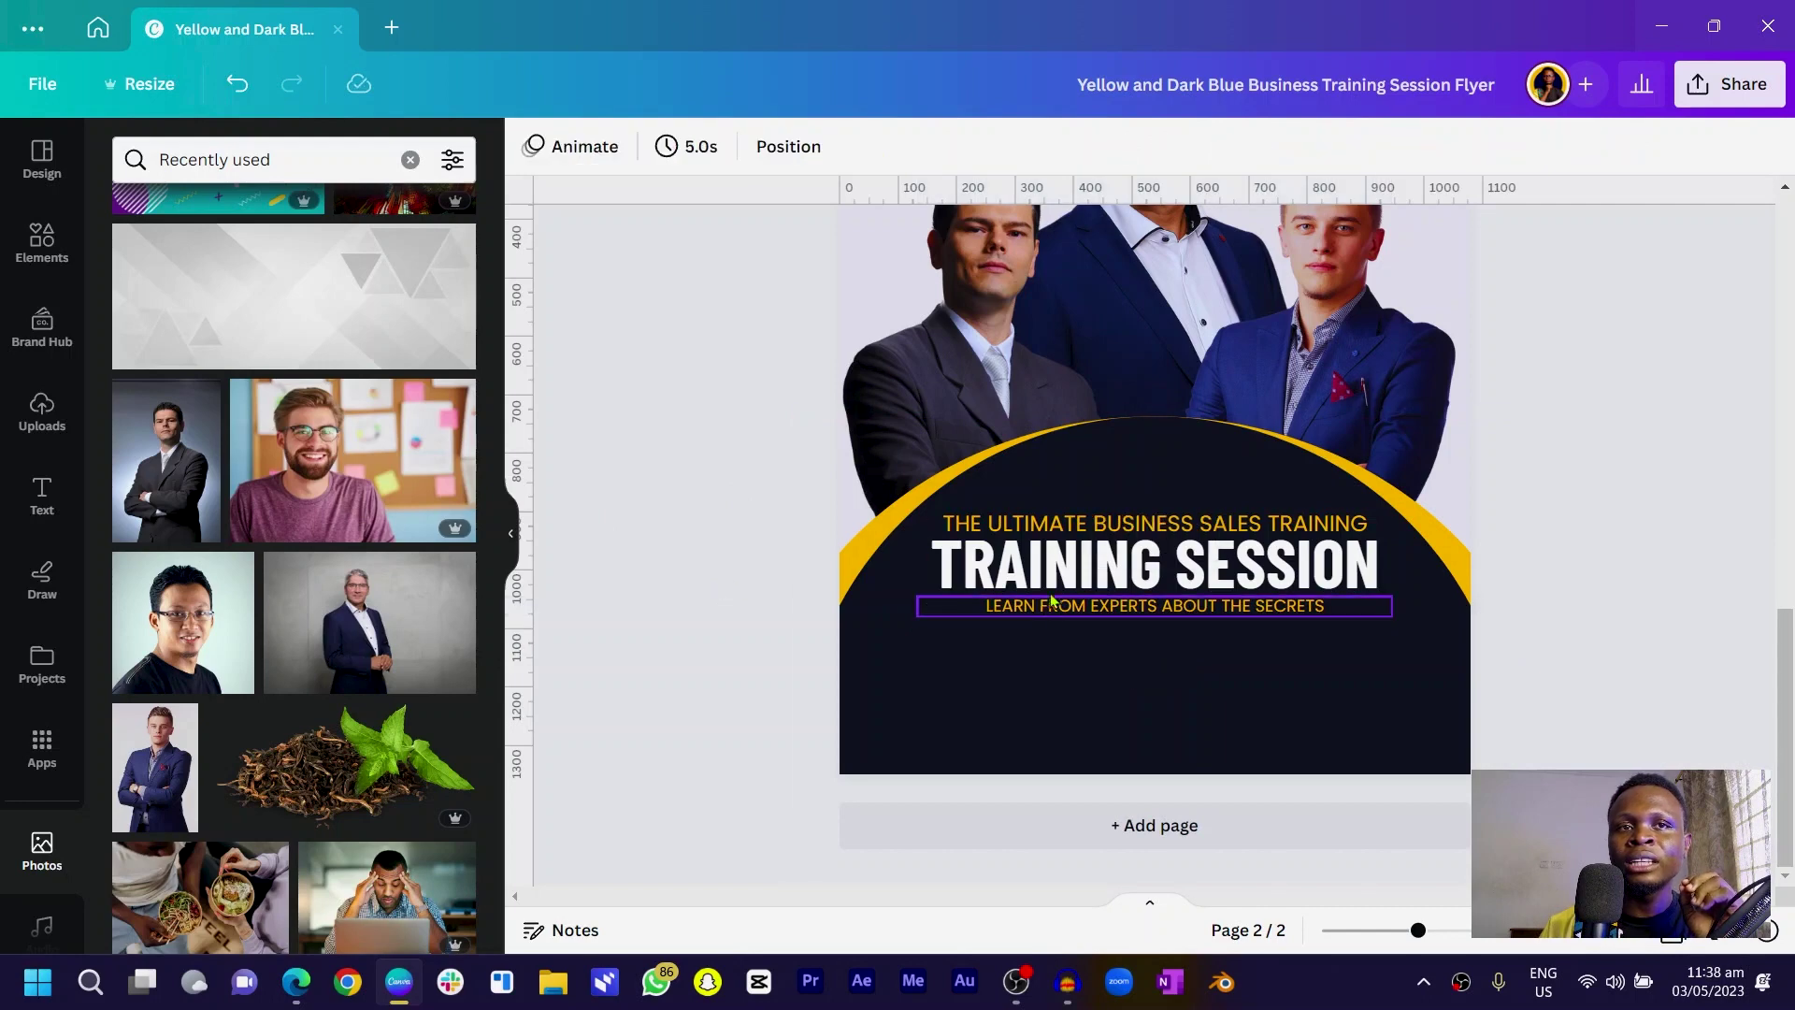
left_click(1054, 590)
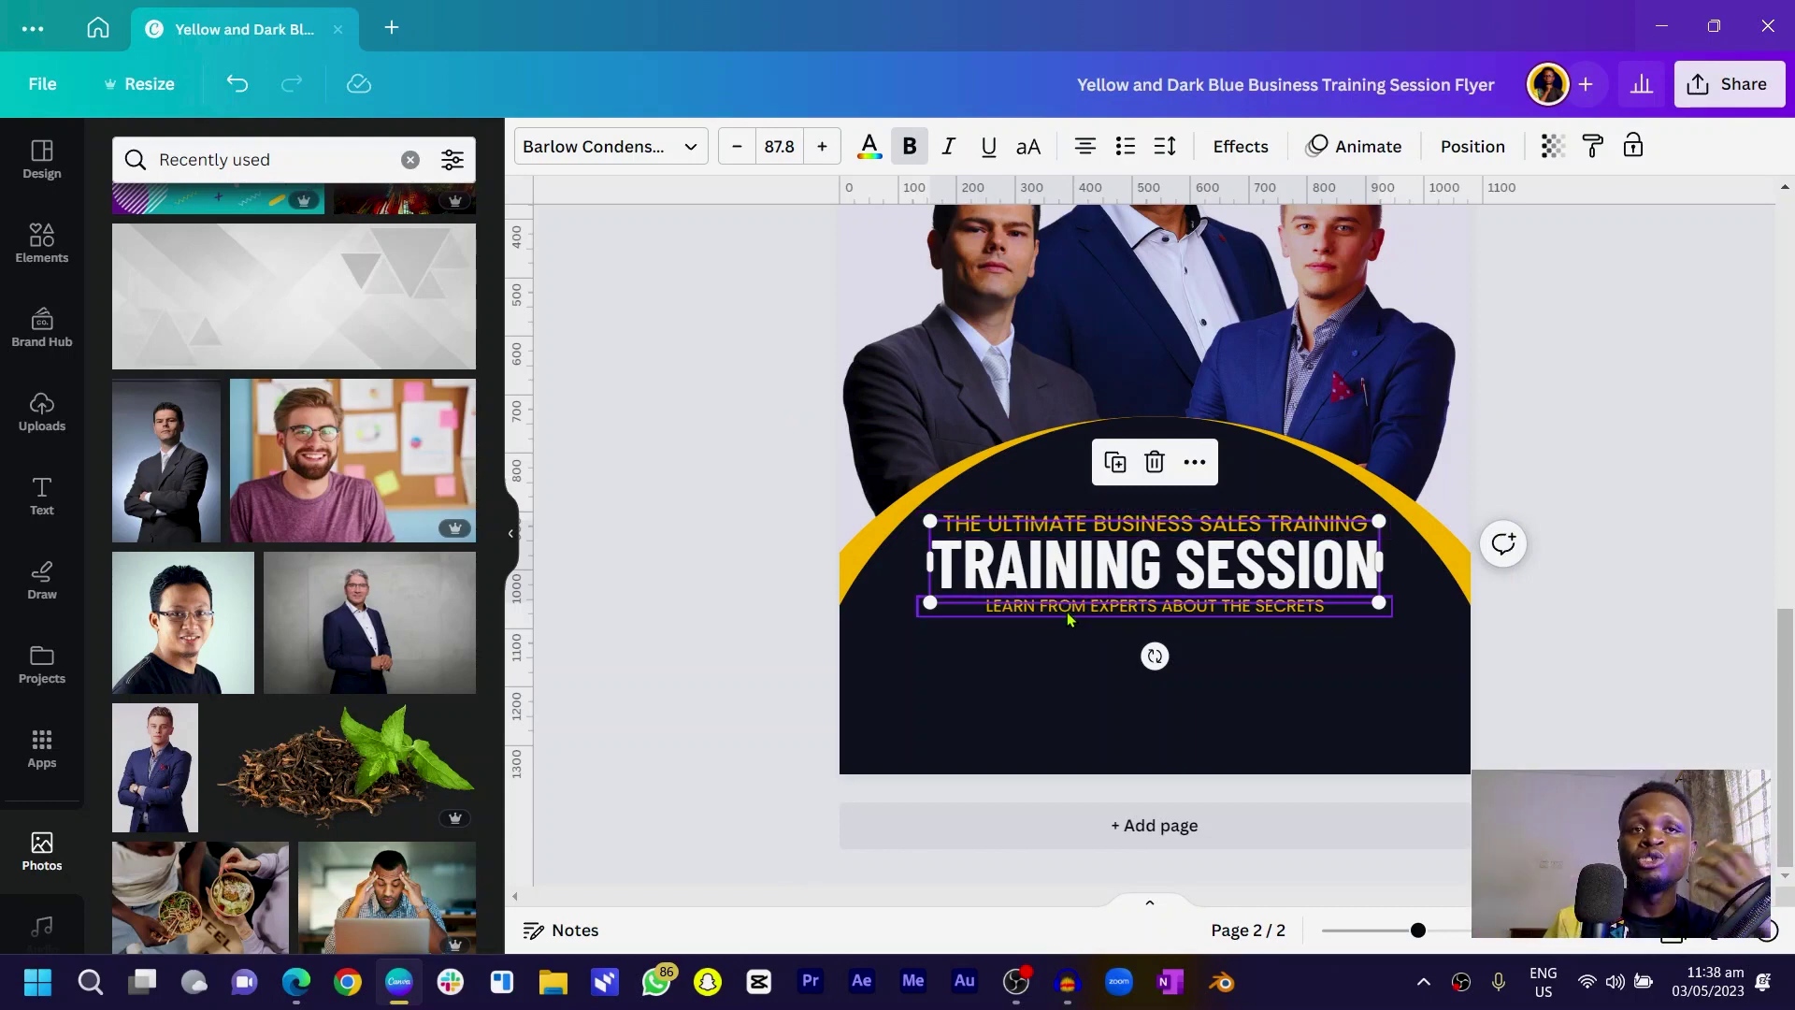
scroll(1068, 619, "up", 10)
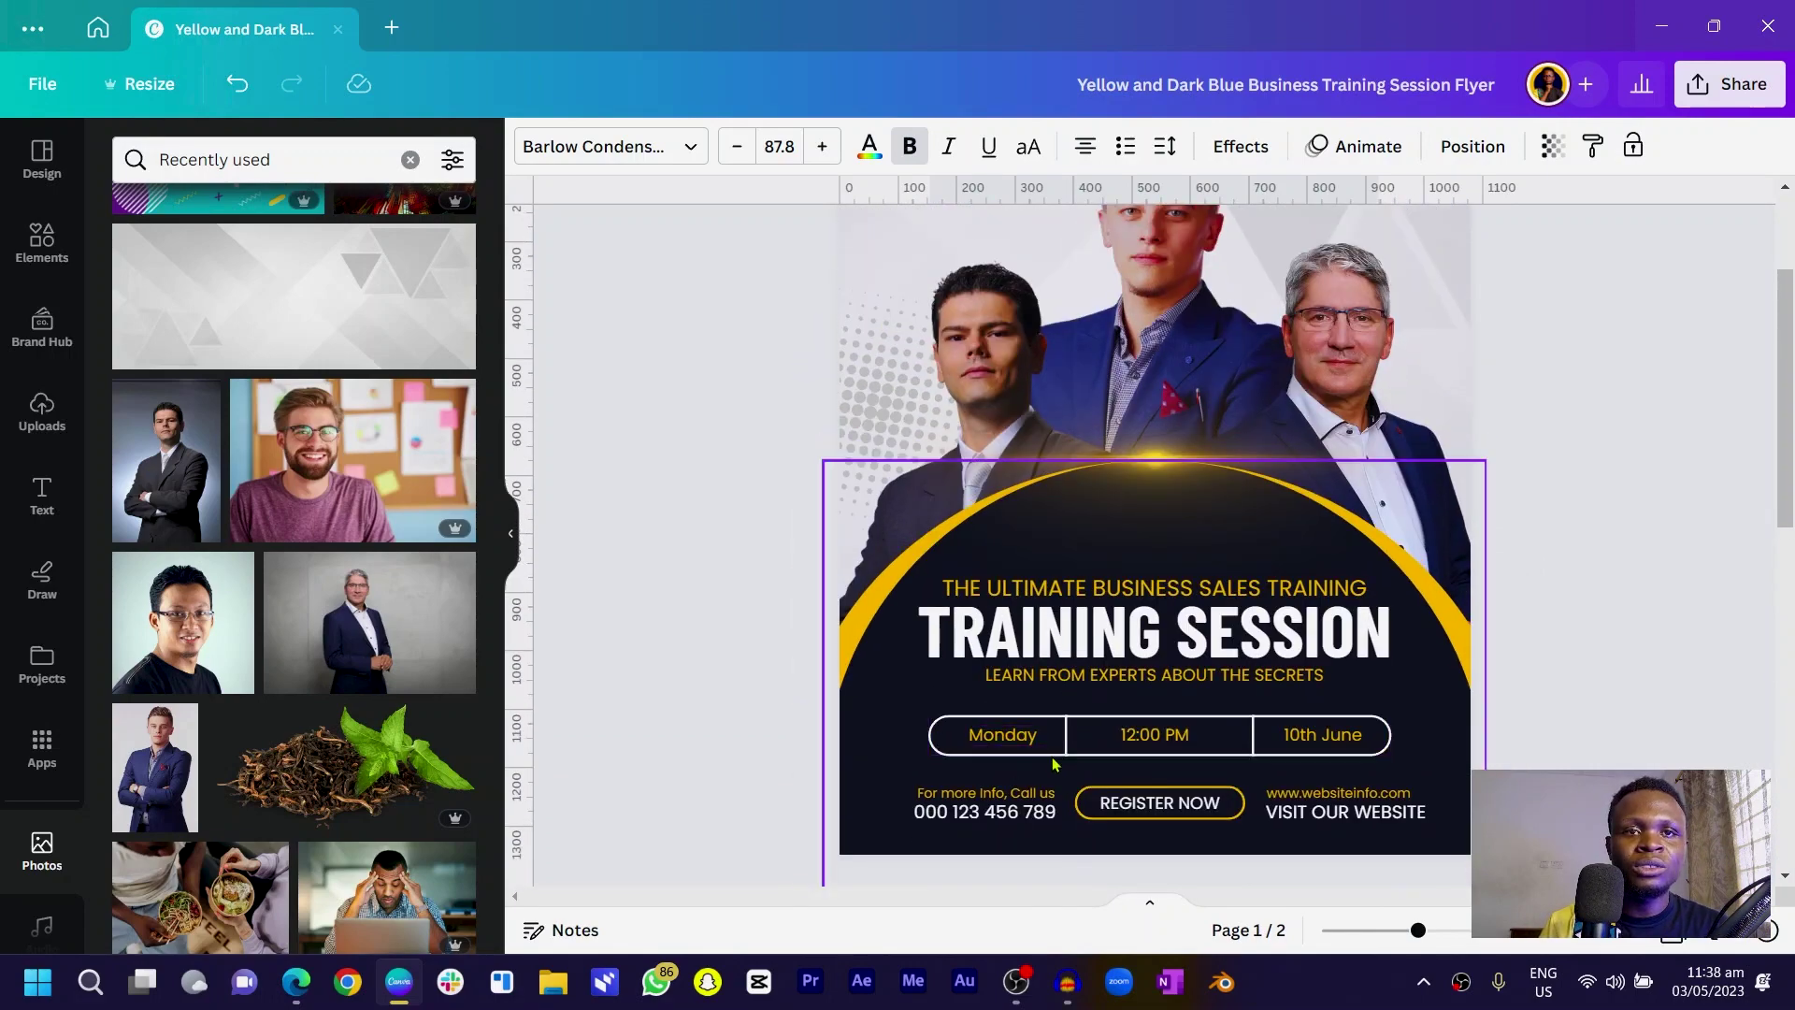
scroll(941, 711, "down", 10)
left_click(688, 666)
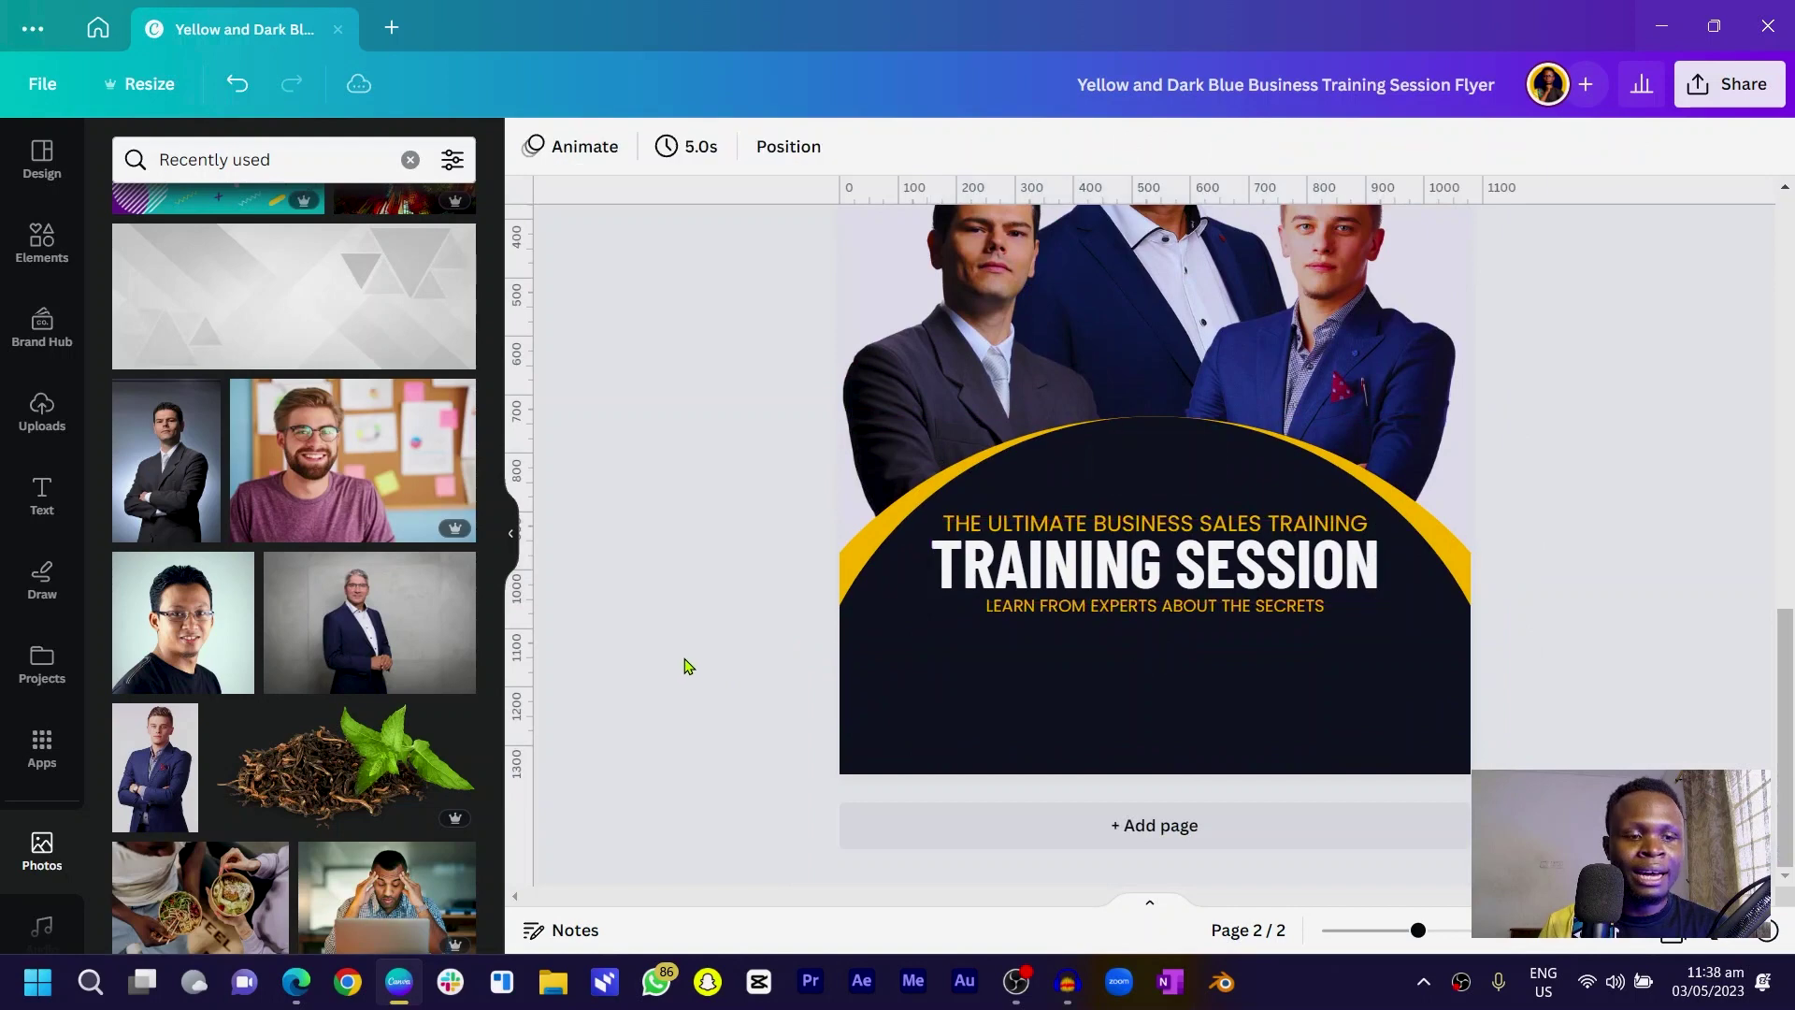
- Add a square and reshape it into a wide bar just below the headline block
key("r")
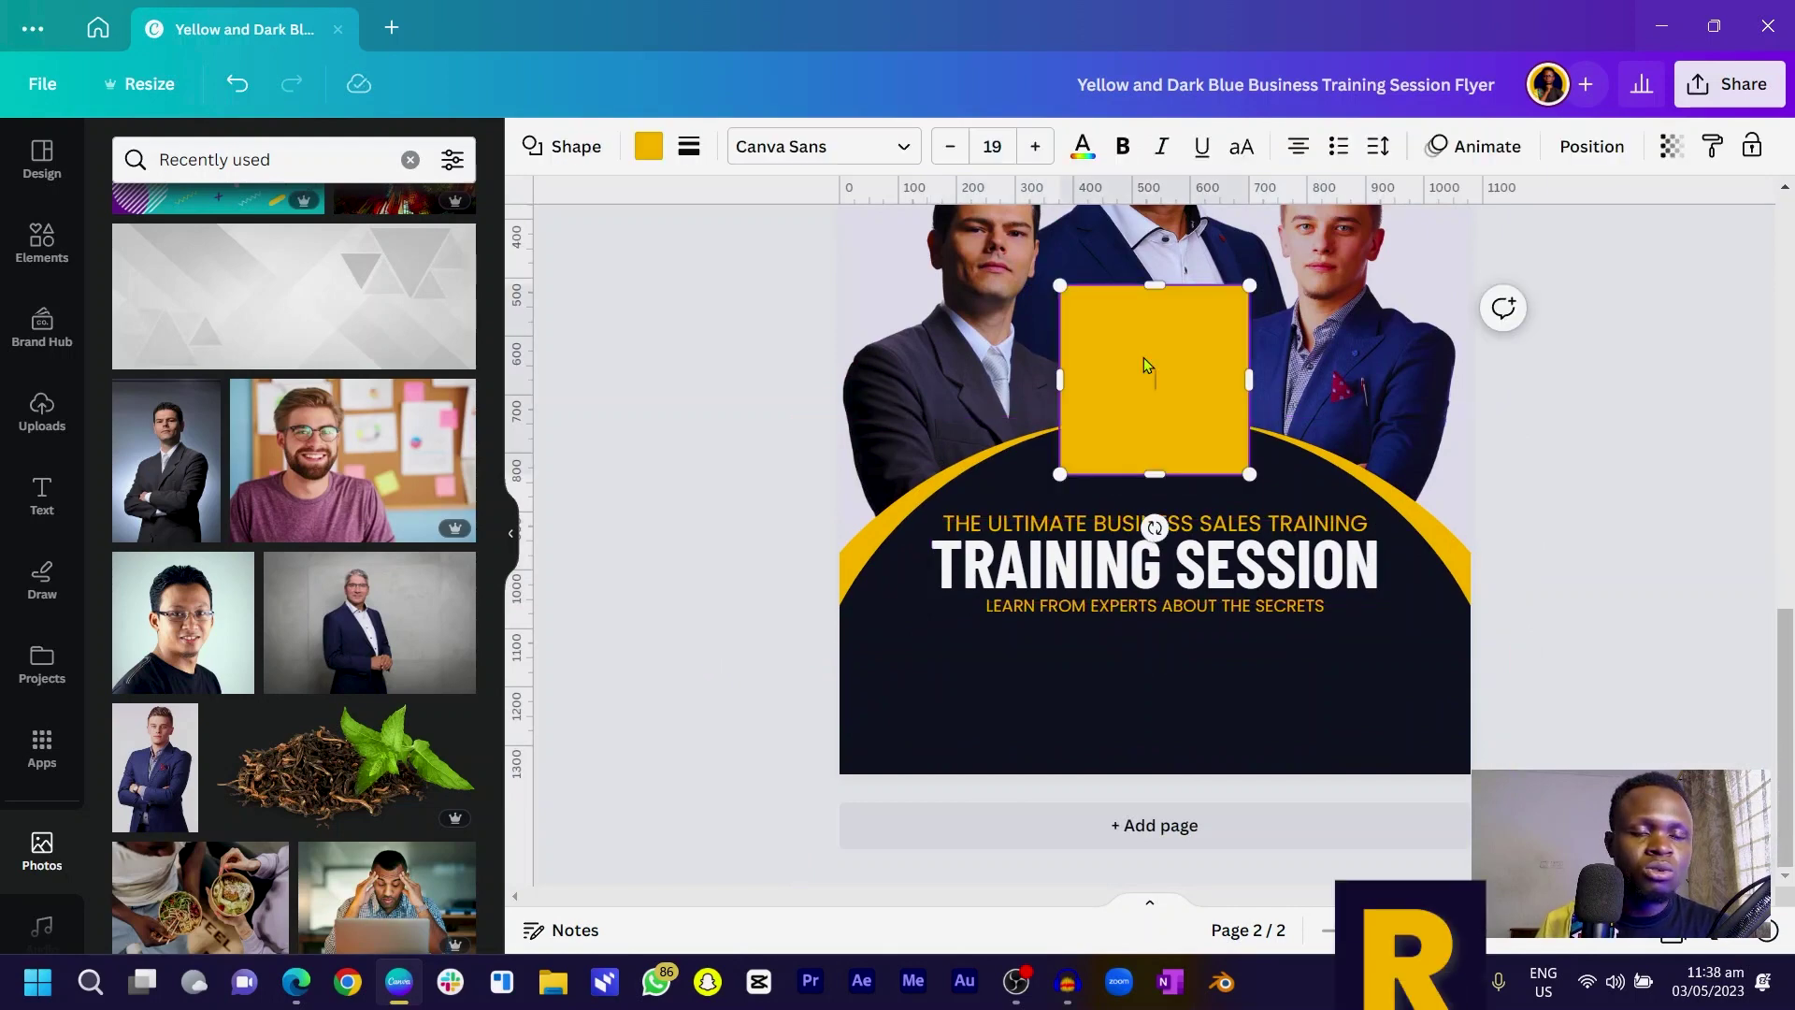
left_click_drag(1147, 365, 1168, 642)
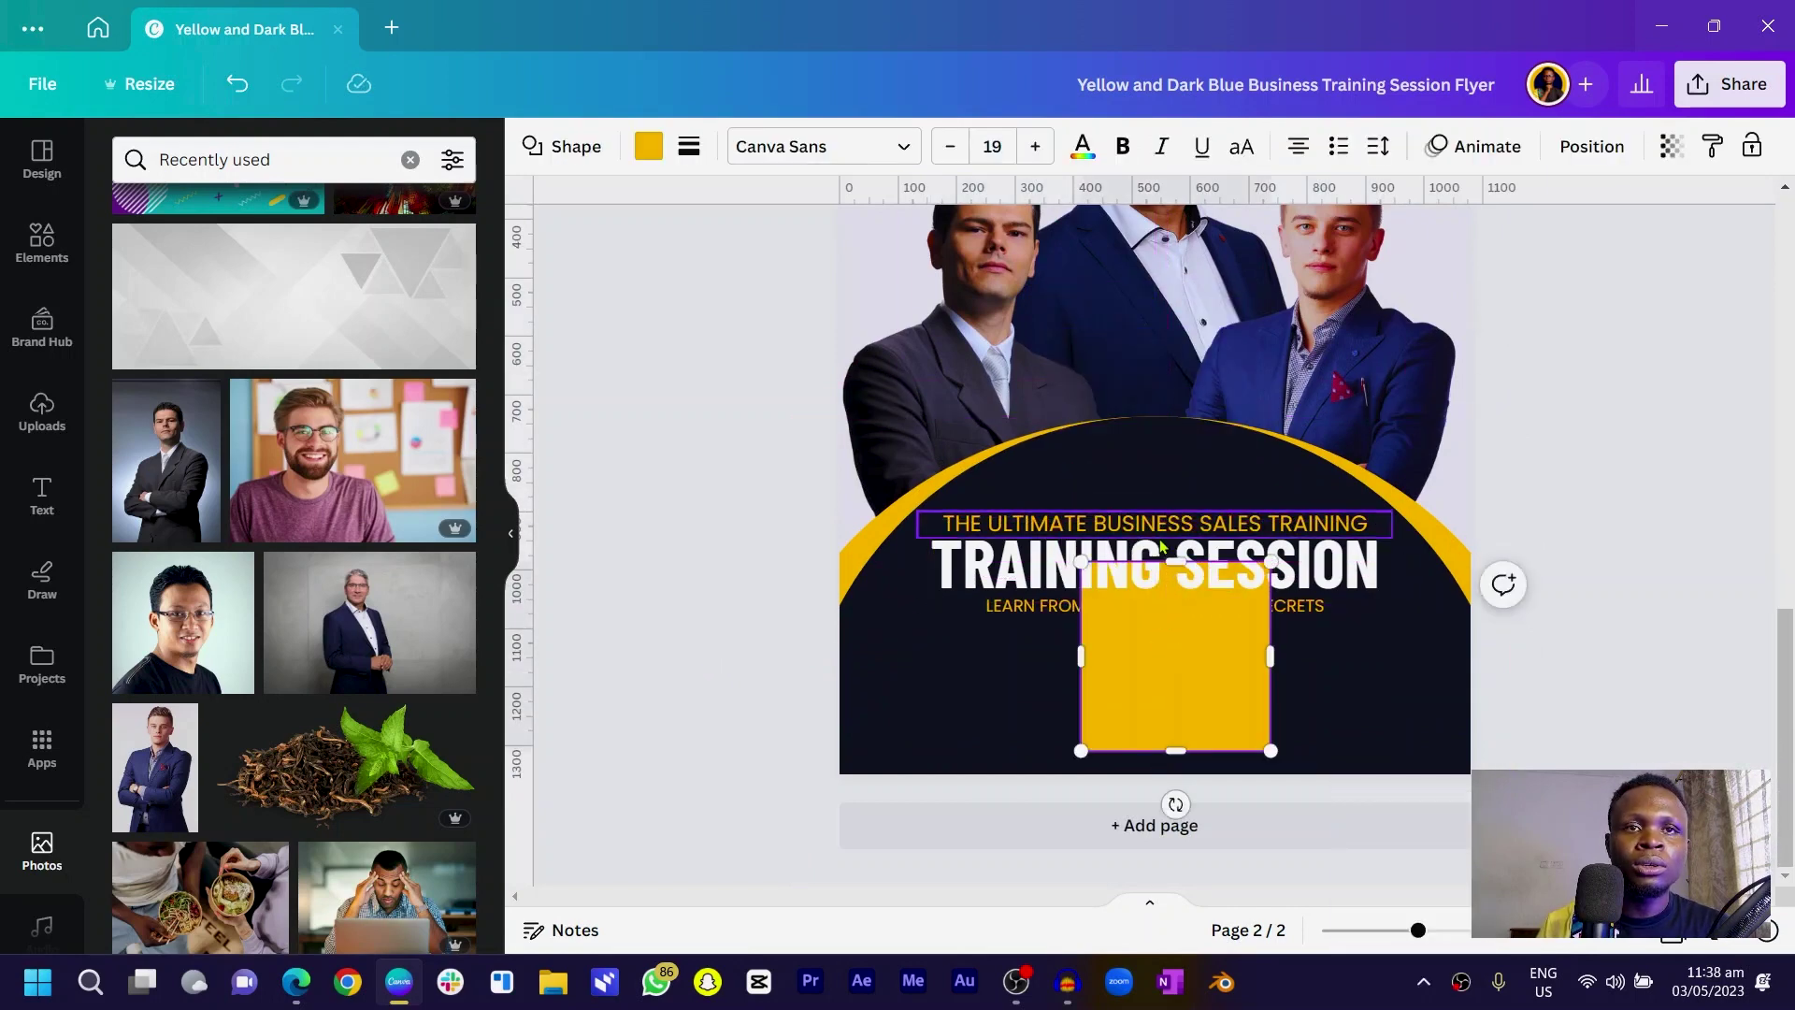
left_click_drag(1161, 566, 1162, 712)
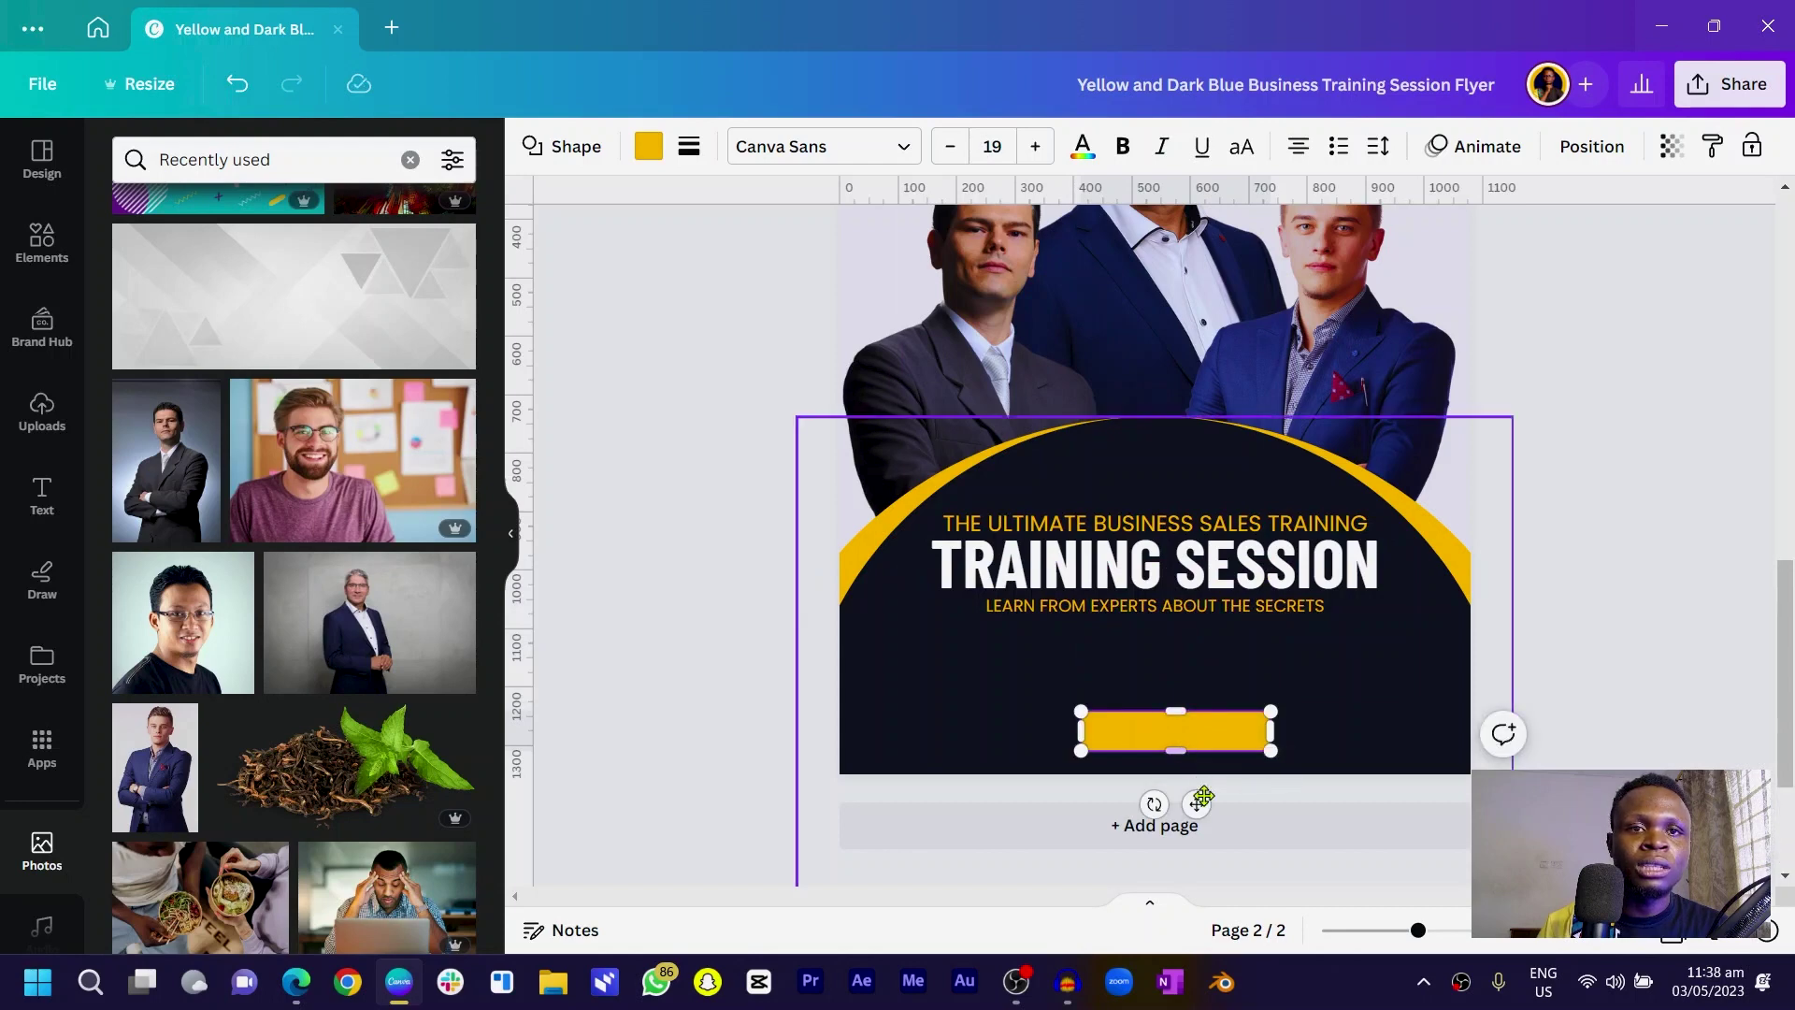
left_click_drag(1201, 794, 1159, 727)
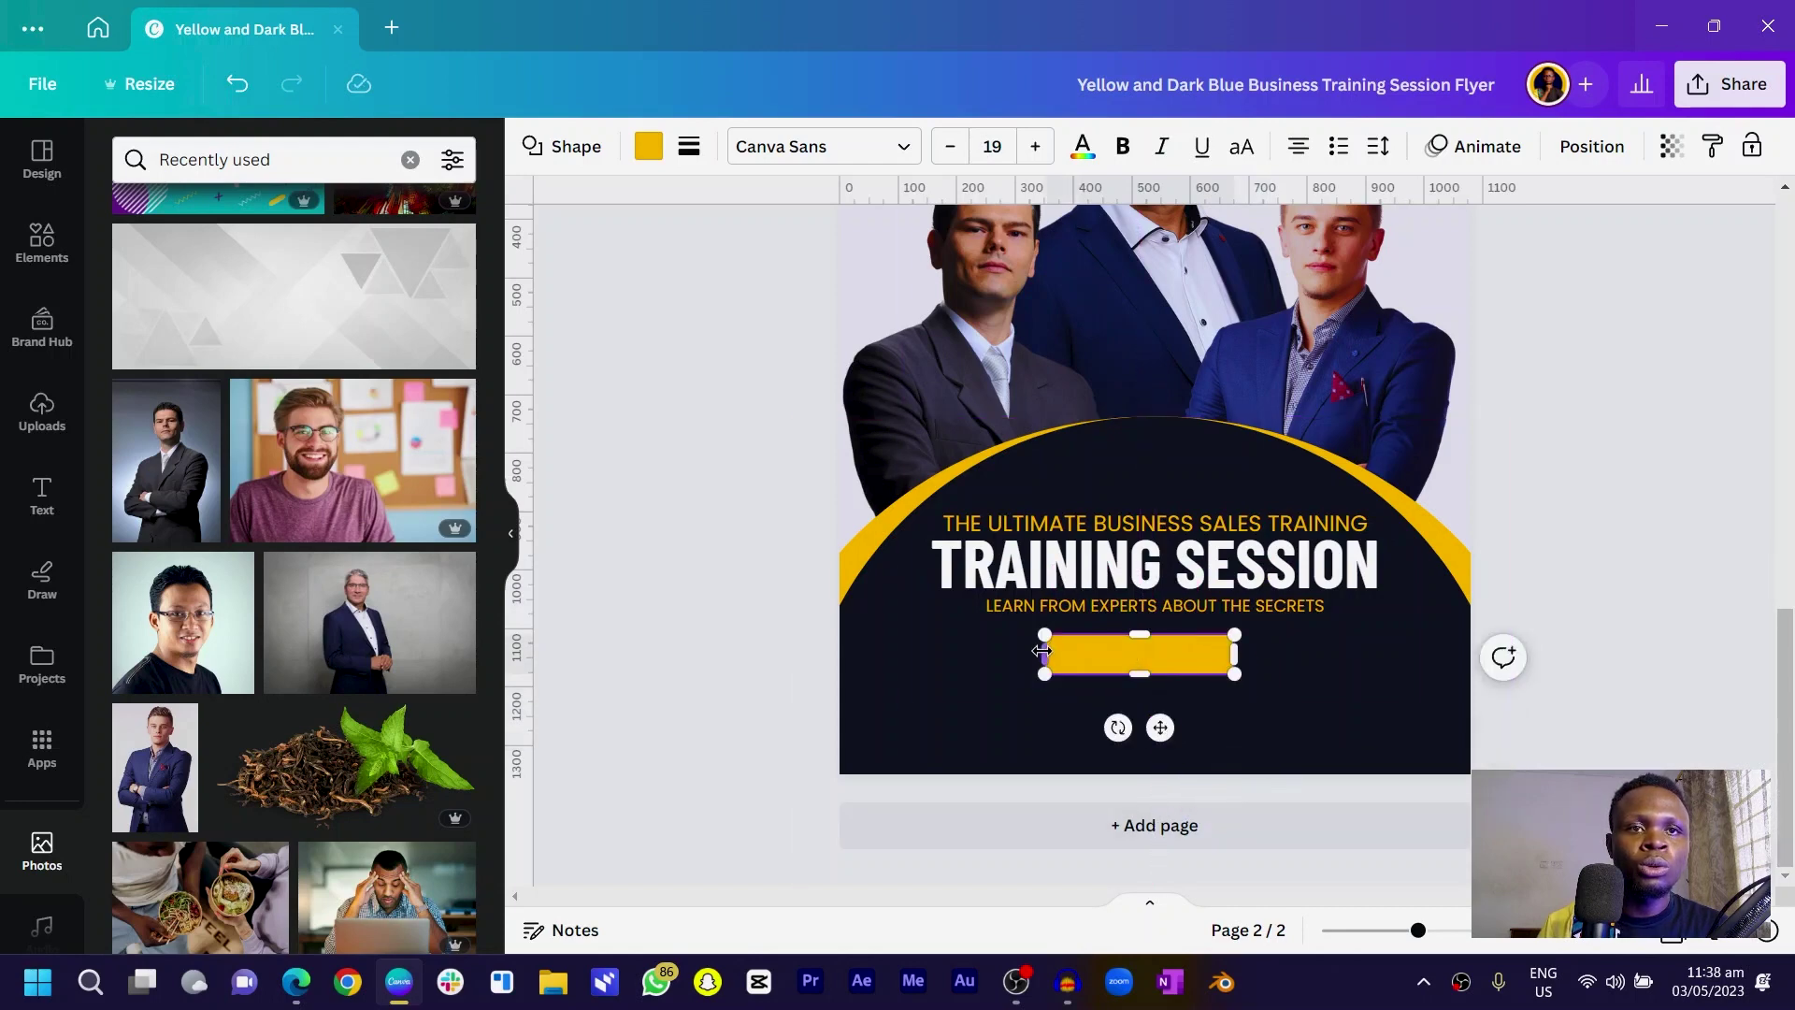
left_click_drag(1043, 654, 940, 663)
left_click_drag(1340, 661, 1377, 656)
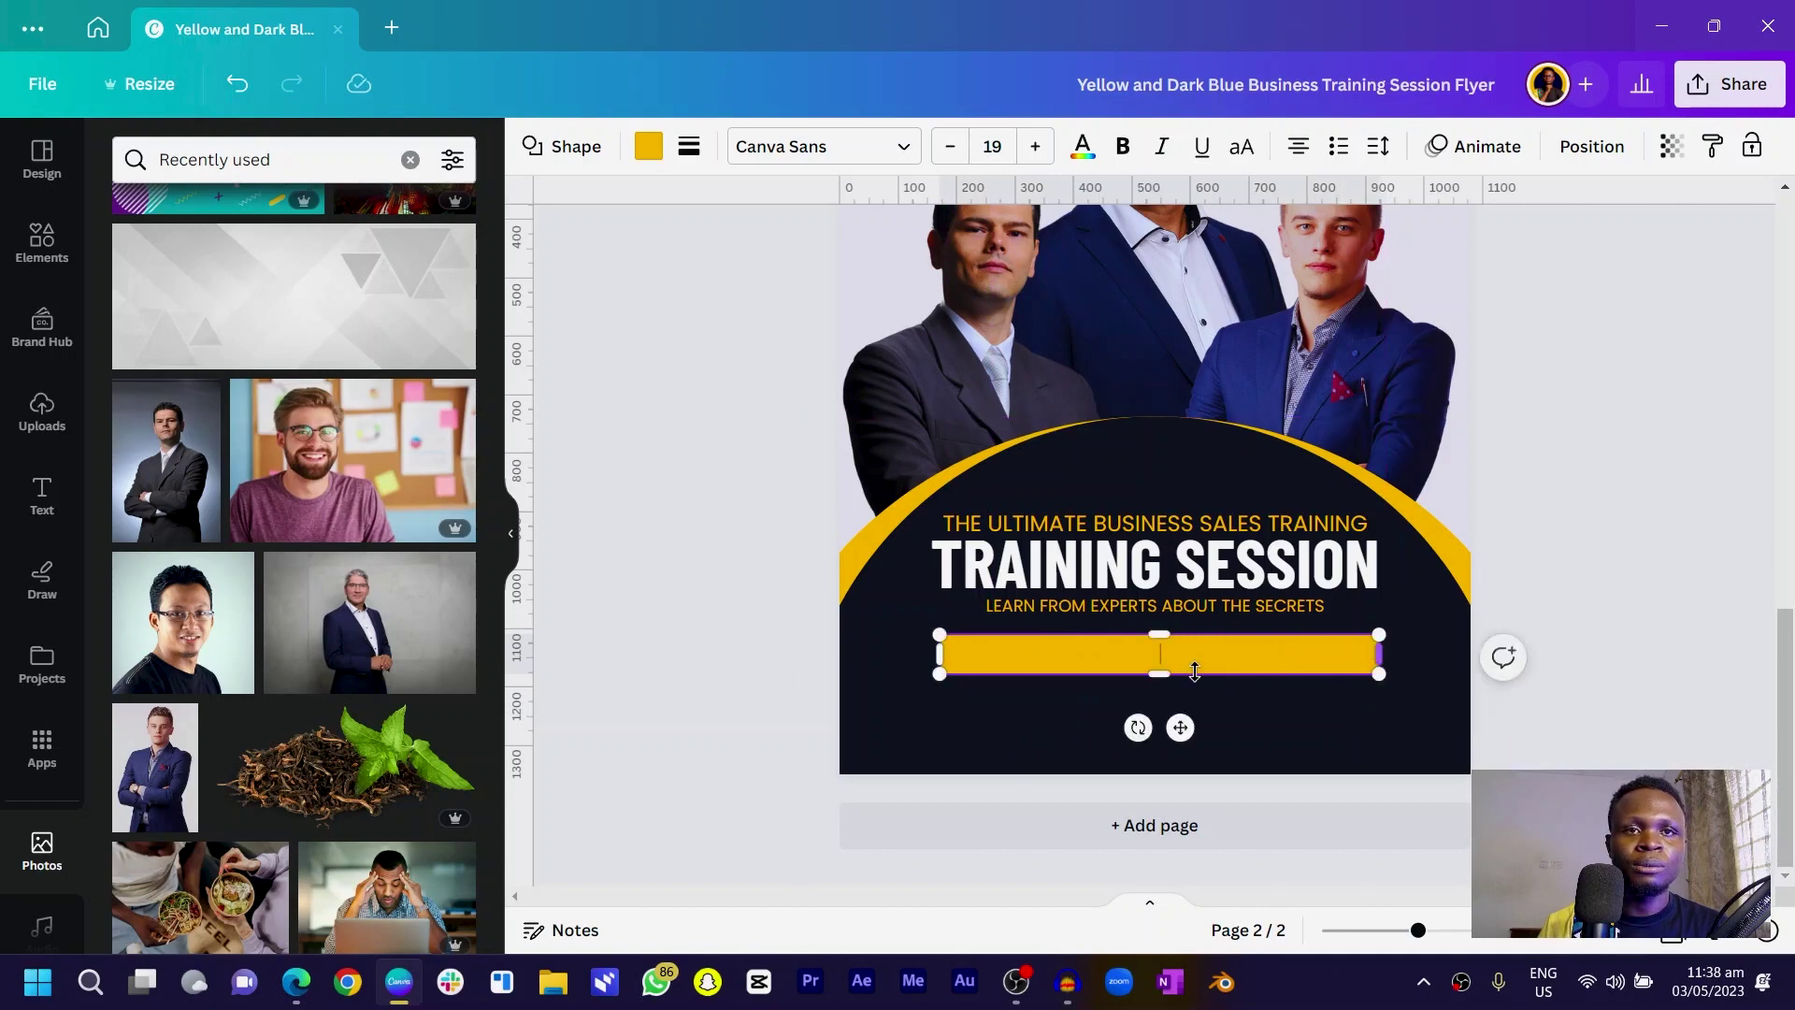
- Give the bar a rounded solid border, no fill and a white outline colour
left_click(690, 150)
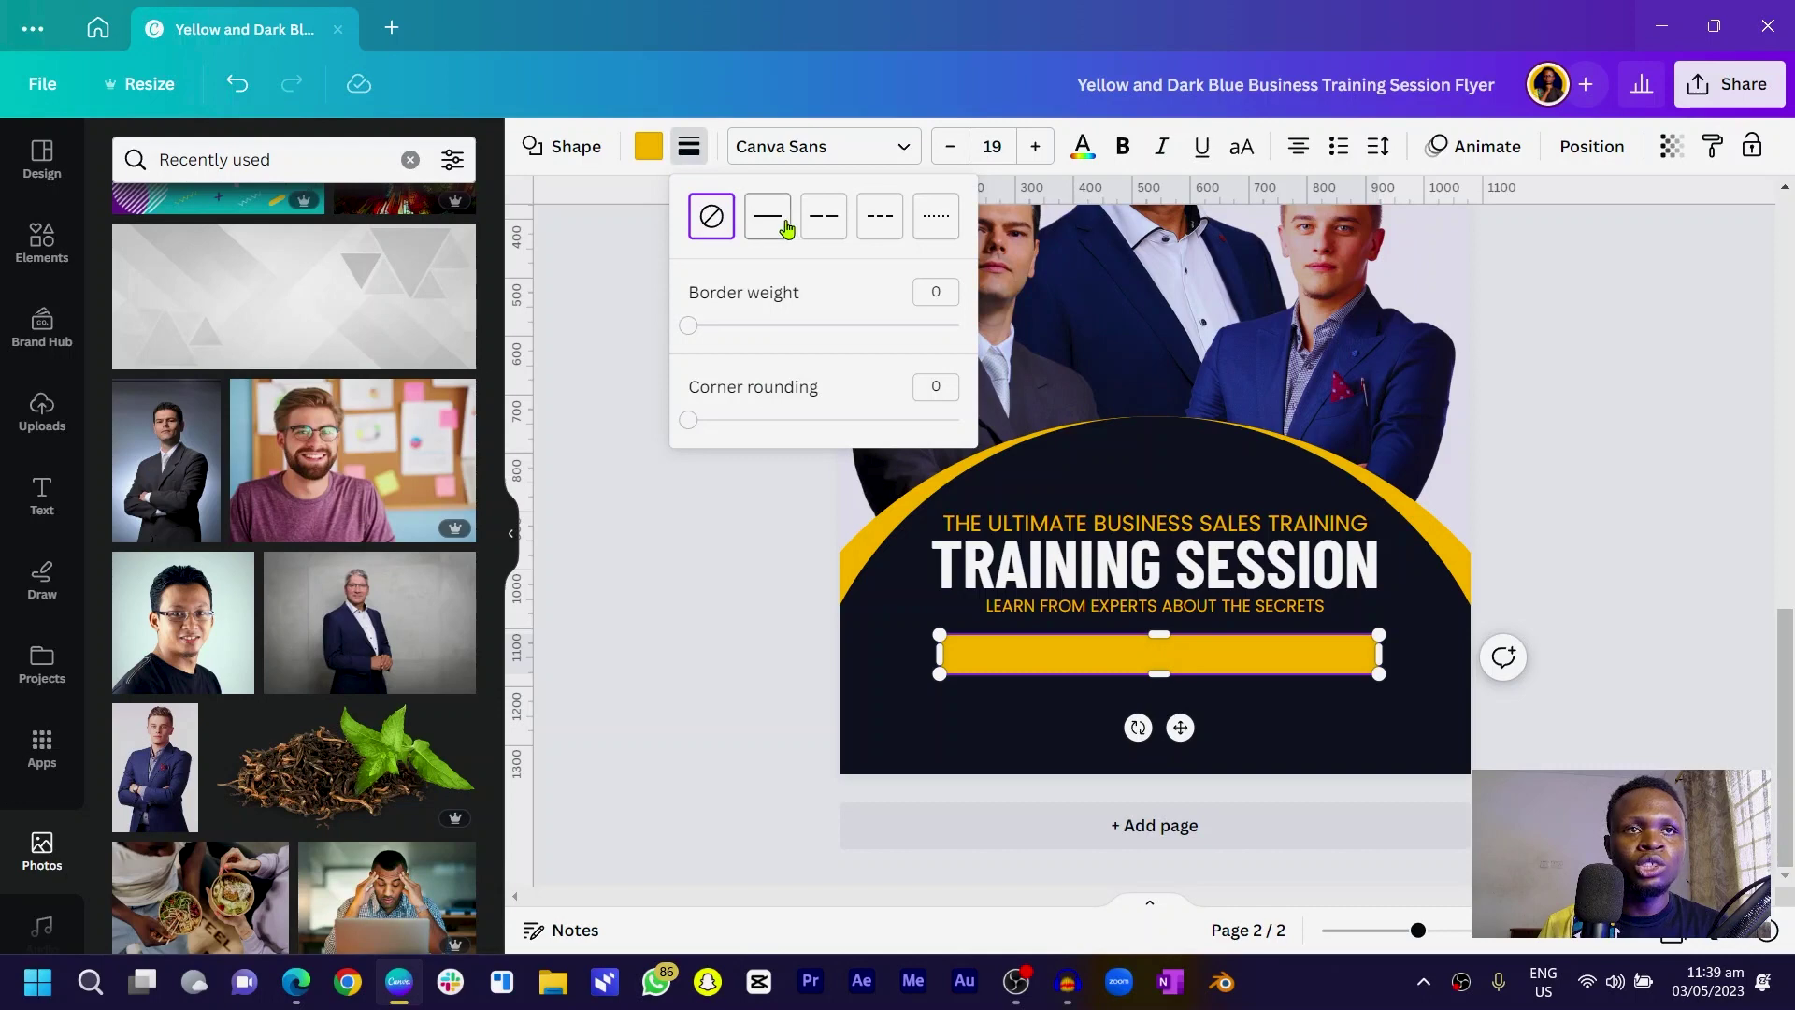
left_click(788, 229)
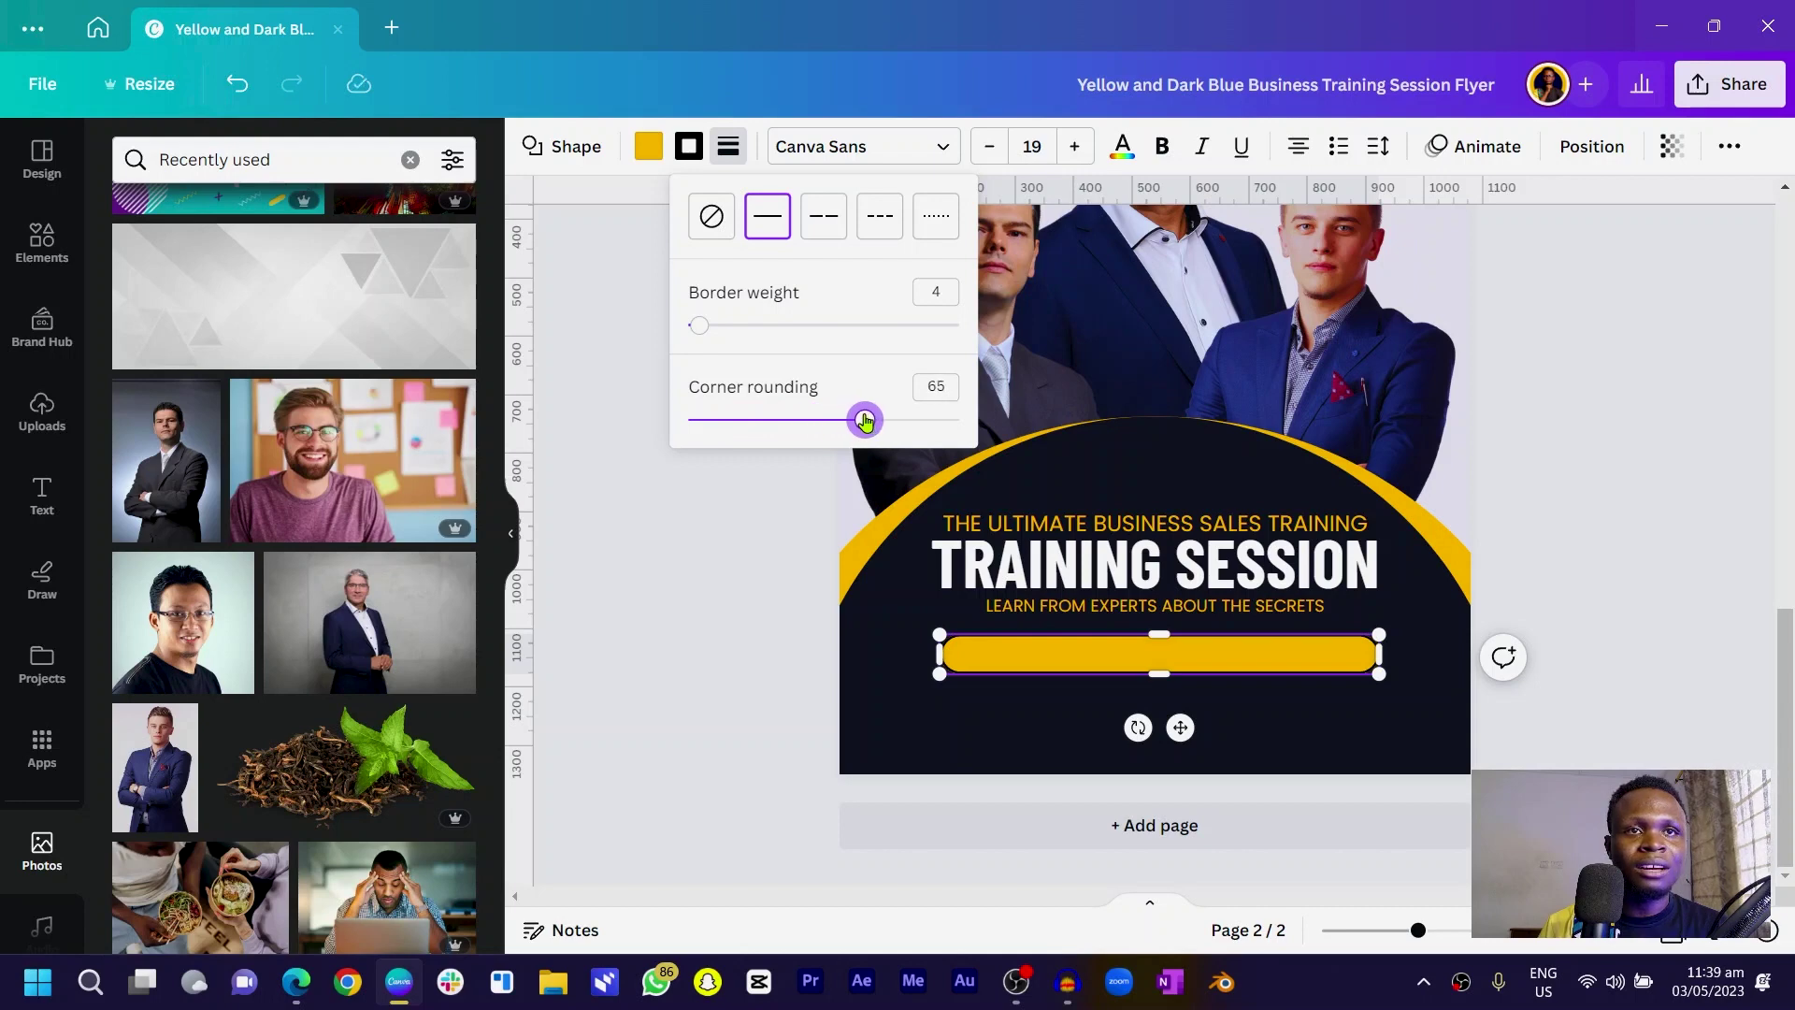
left_click(647, 148)
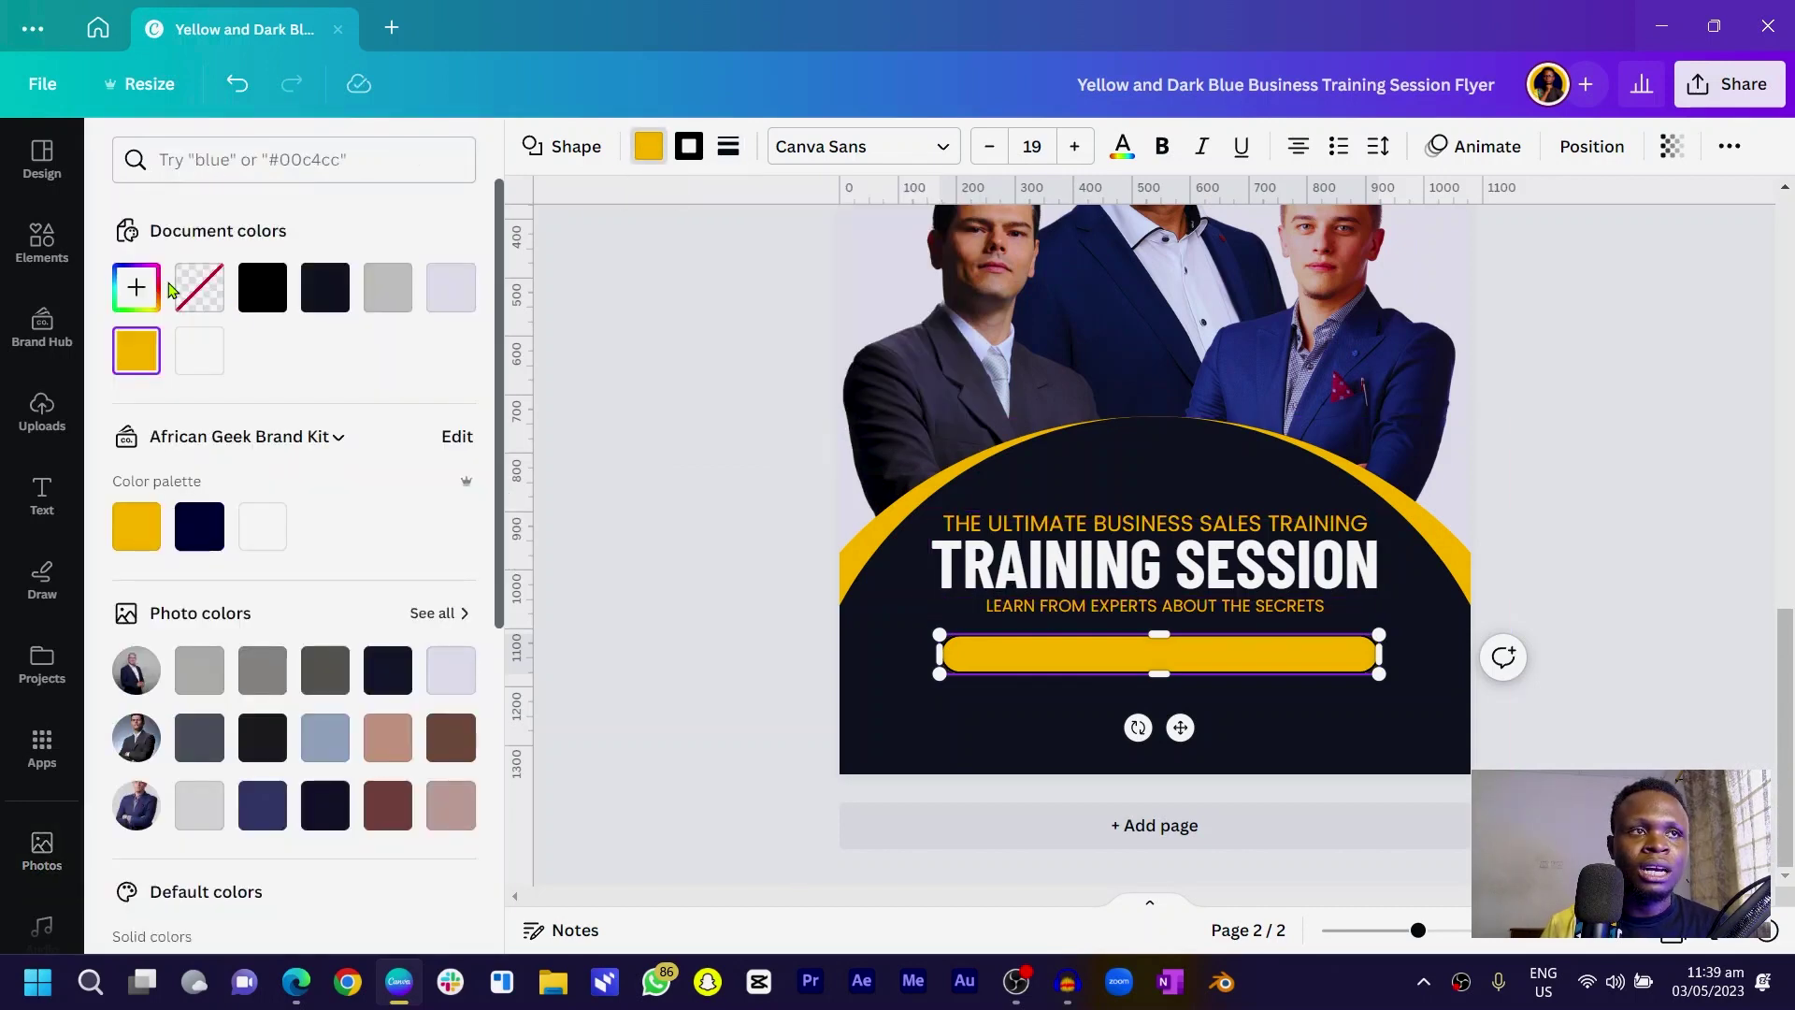
left_click(199, 290)
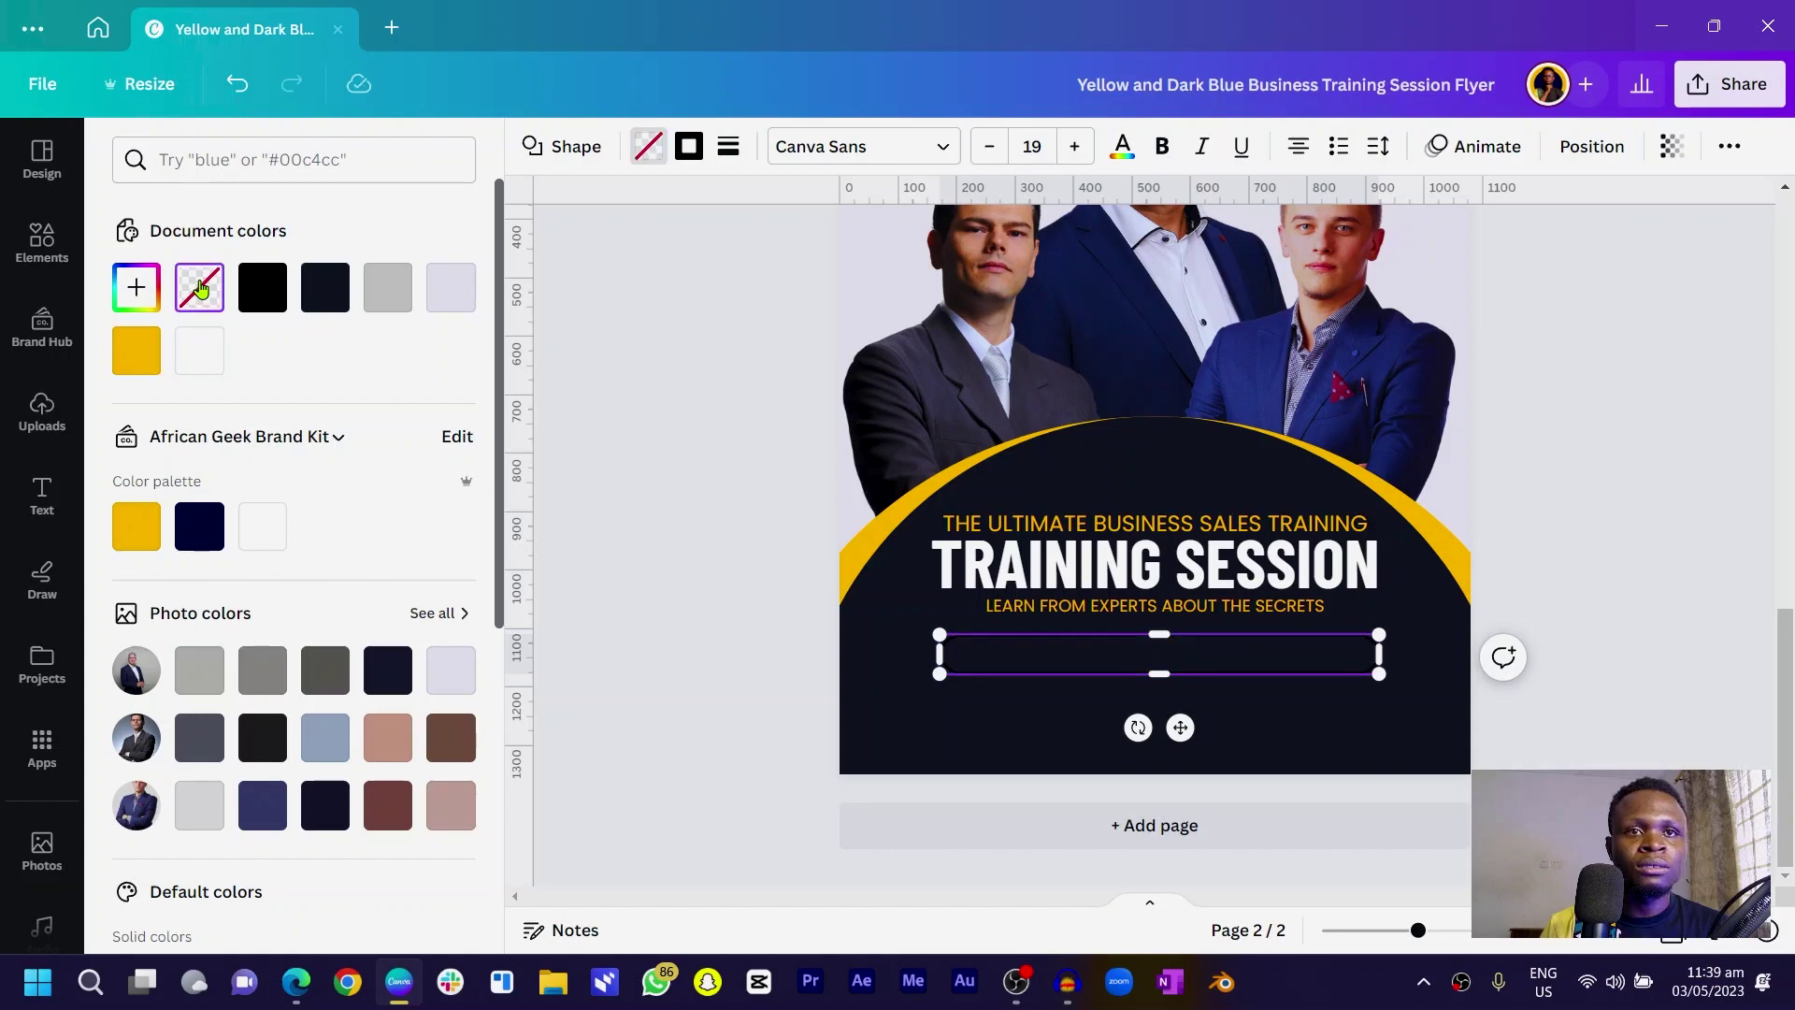
left_click(697, 160)
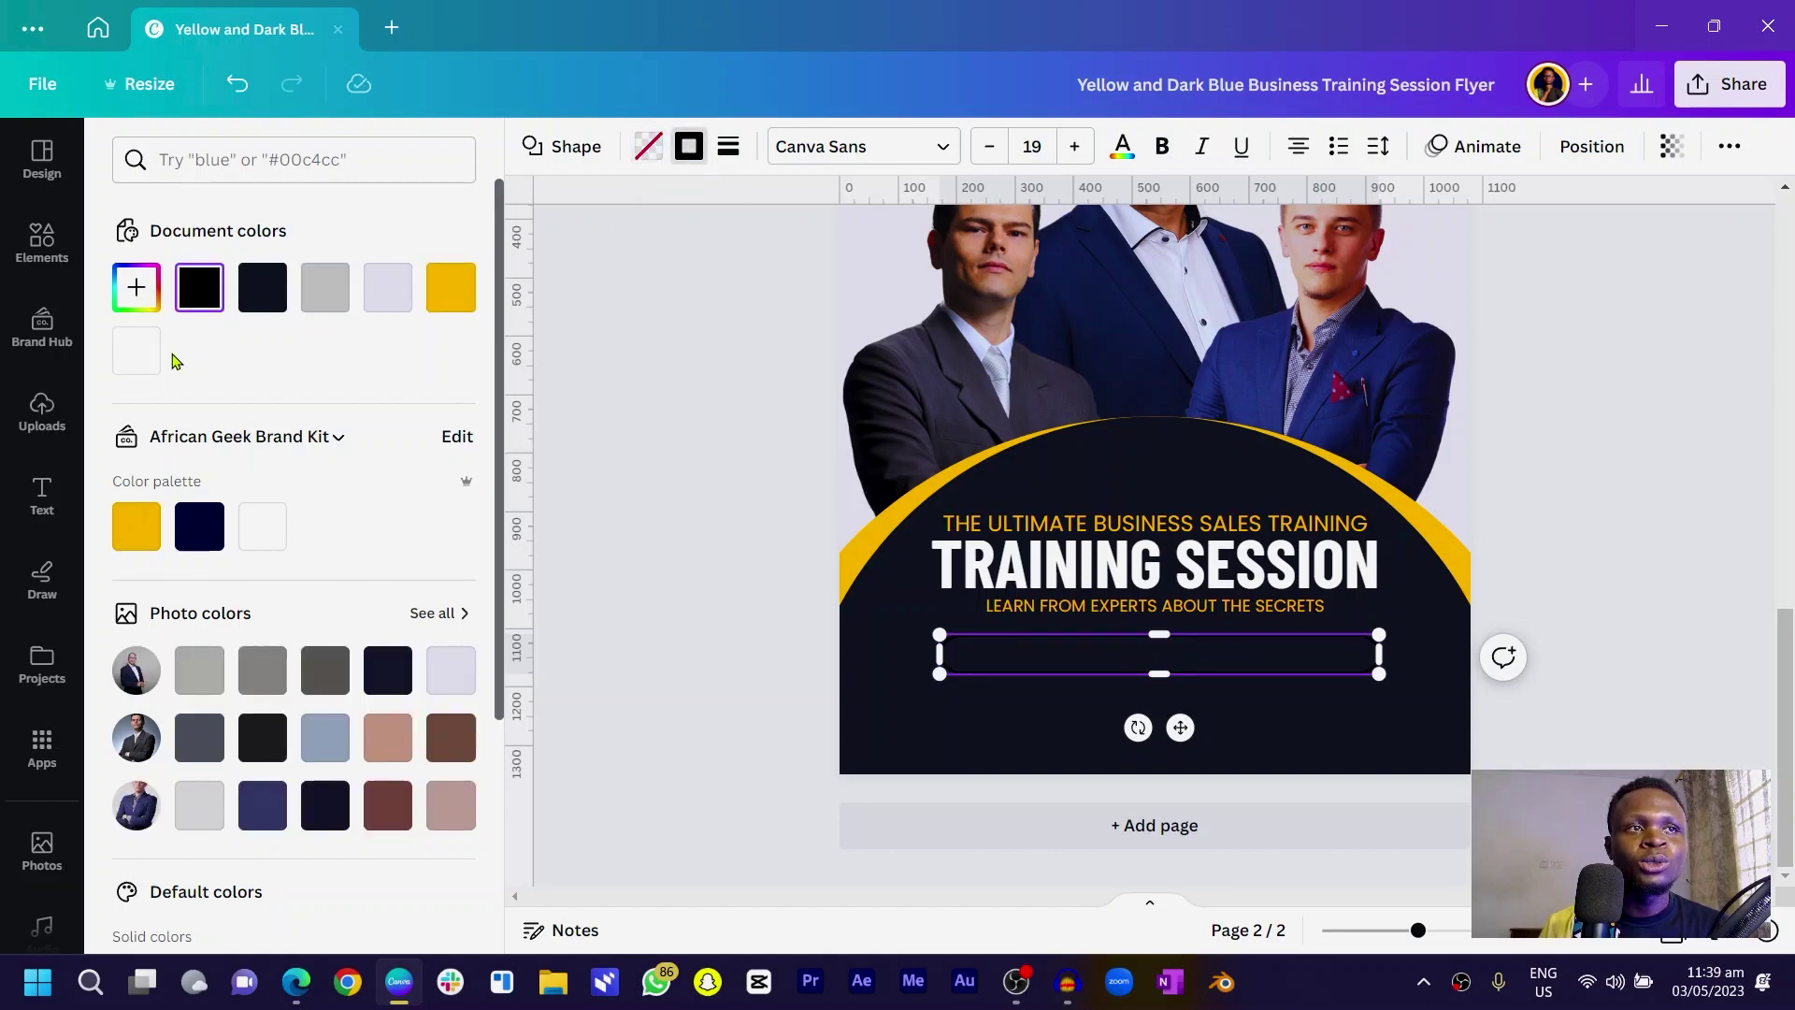
left_click(139, 358)
left_click(653, 465)
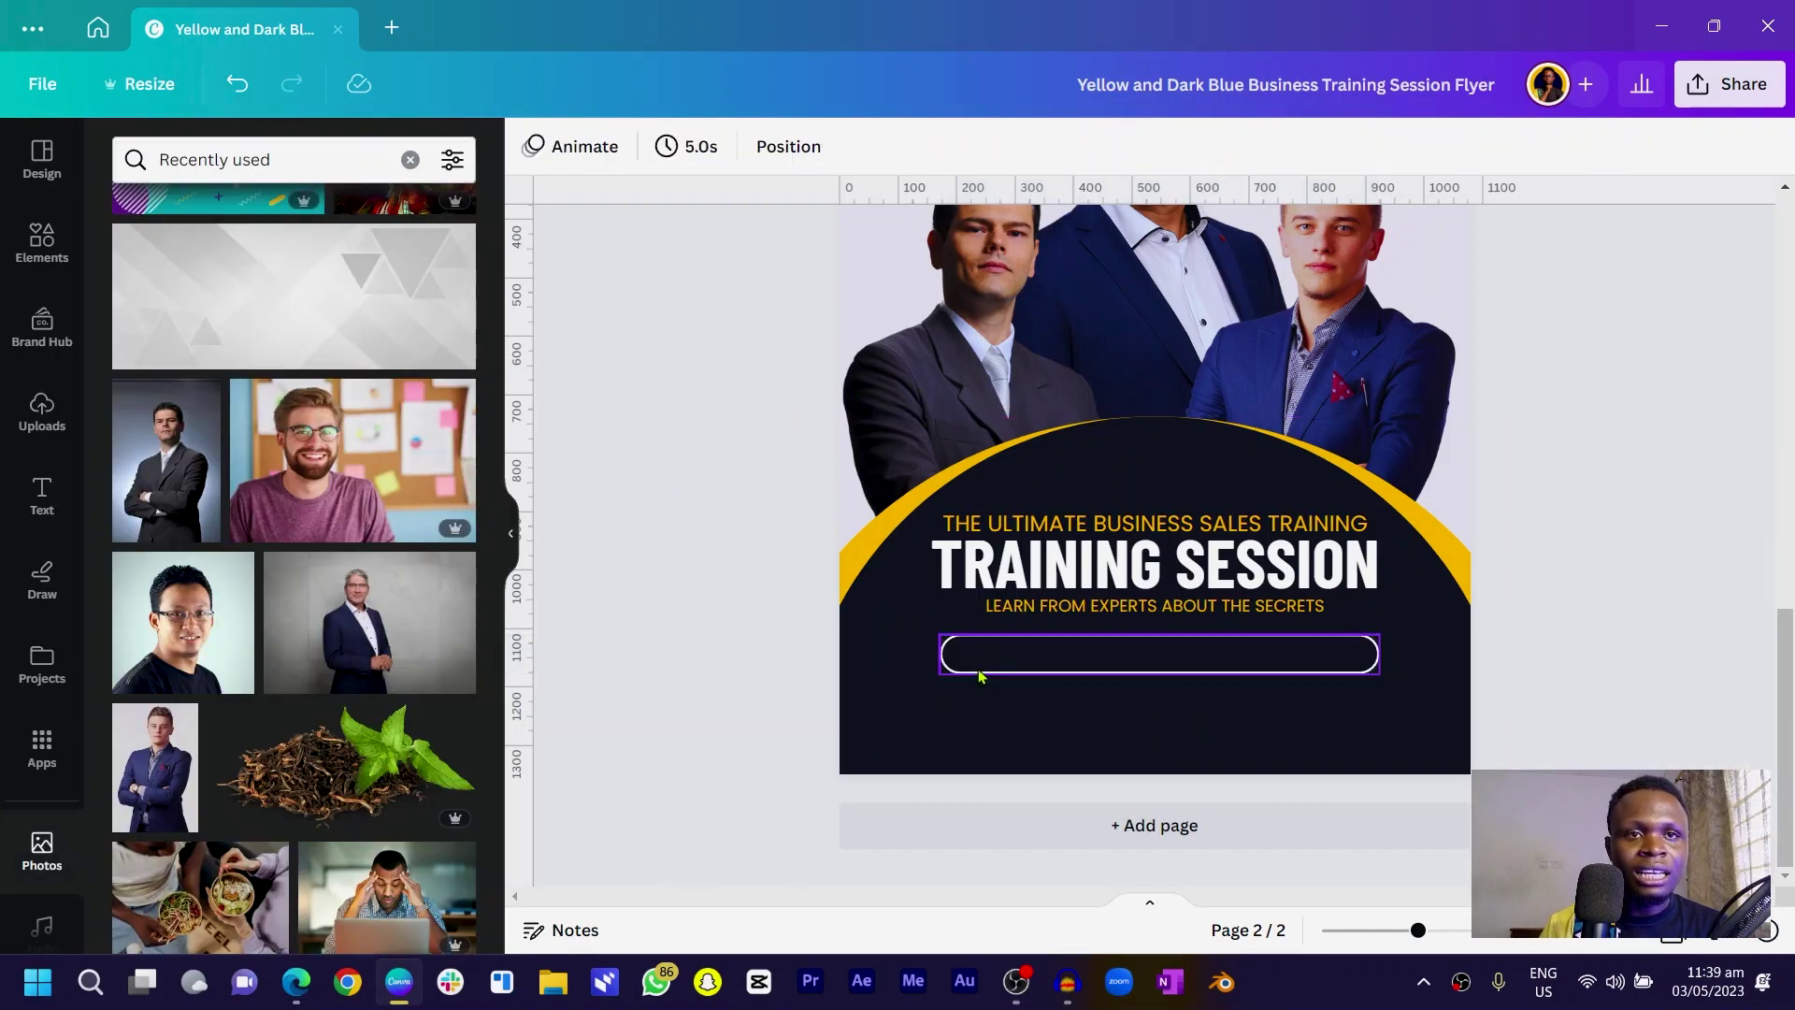
- Add a line inside the bar, rotate it to 90° and shorten it
key("l")
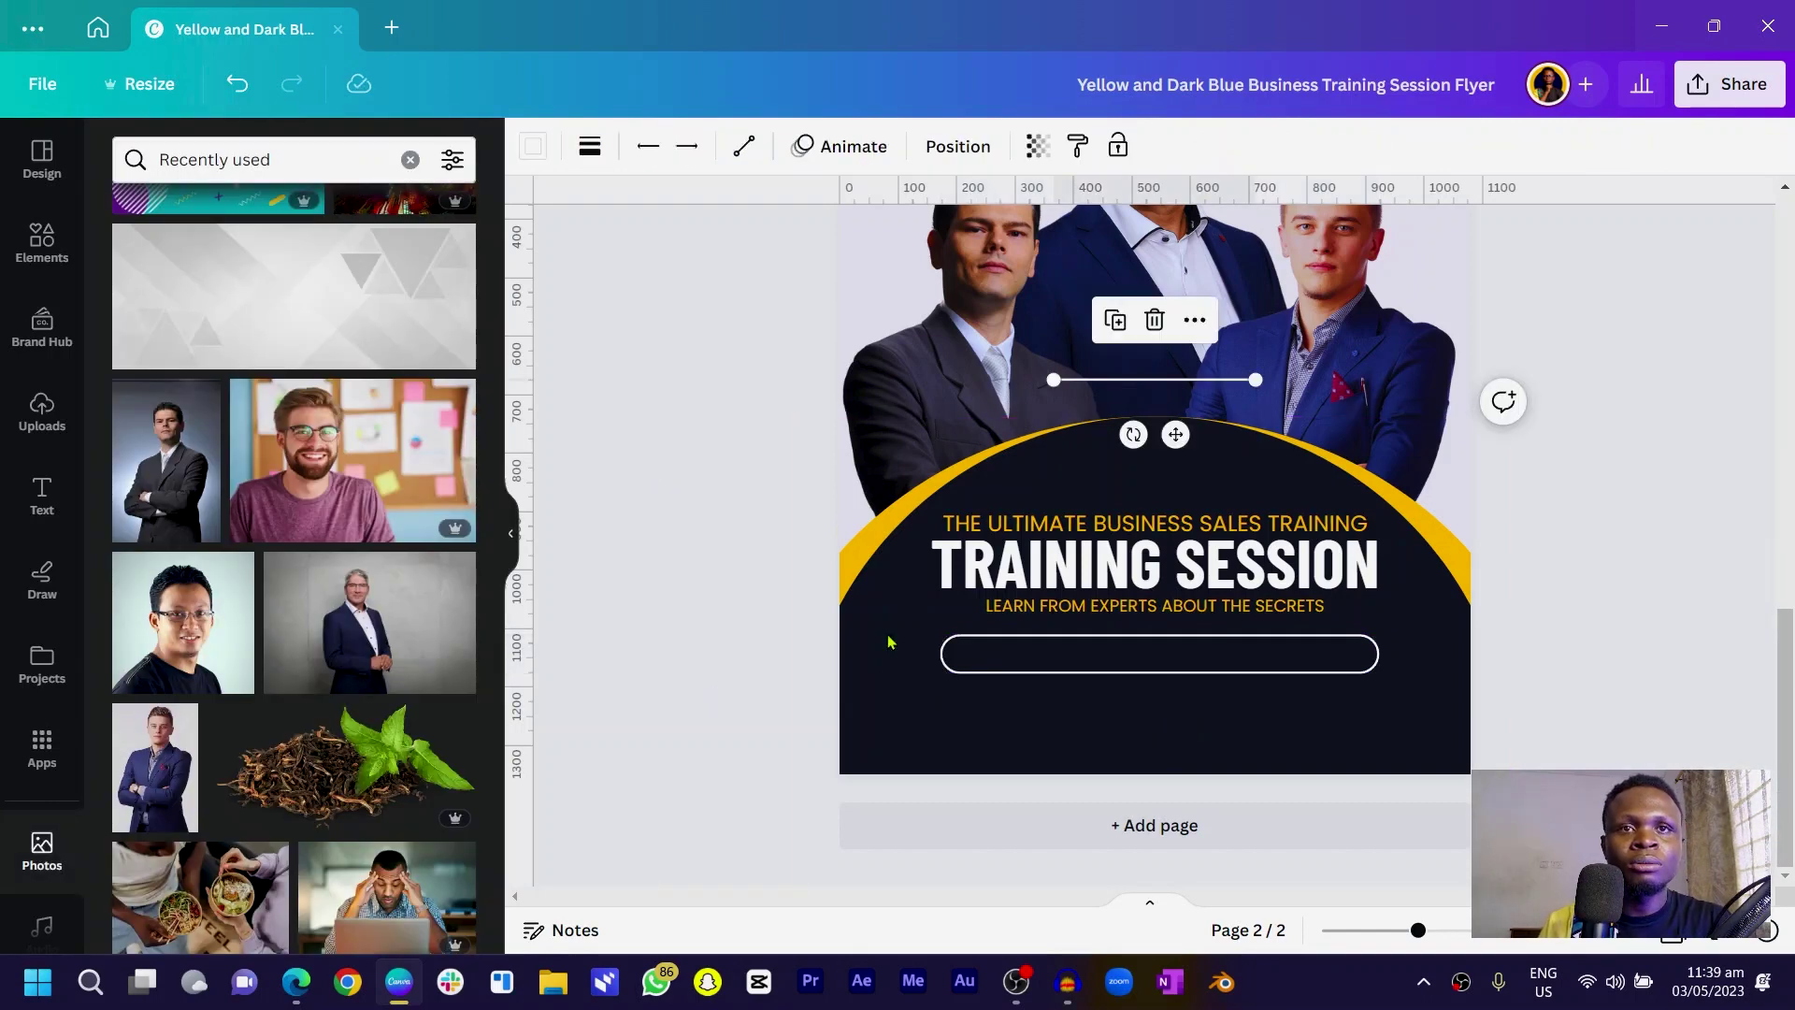
left_click_drag(1178, 438, 1086, 708)
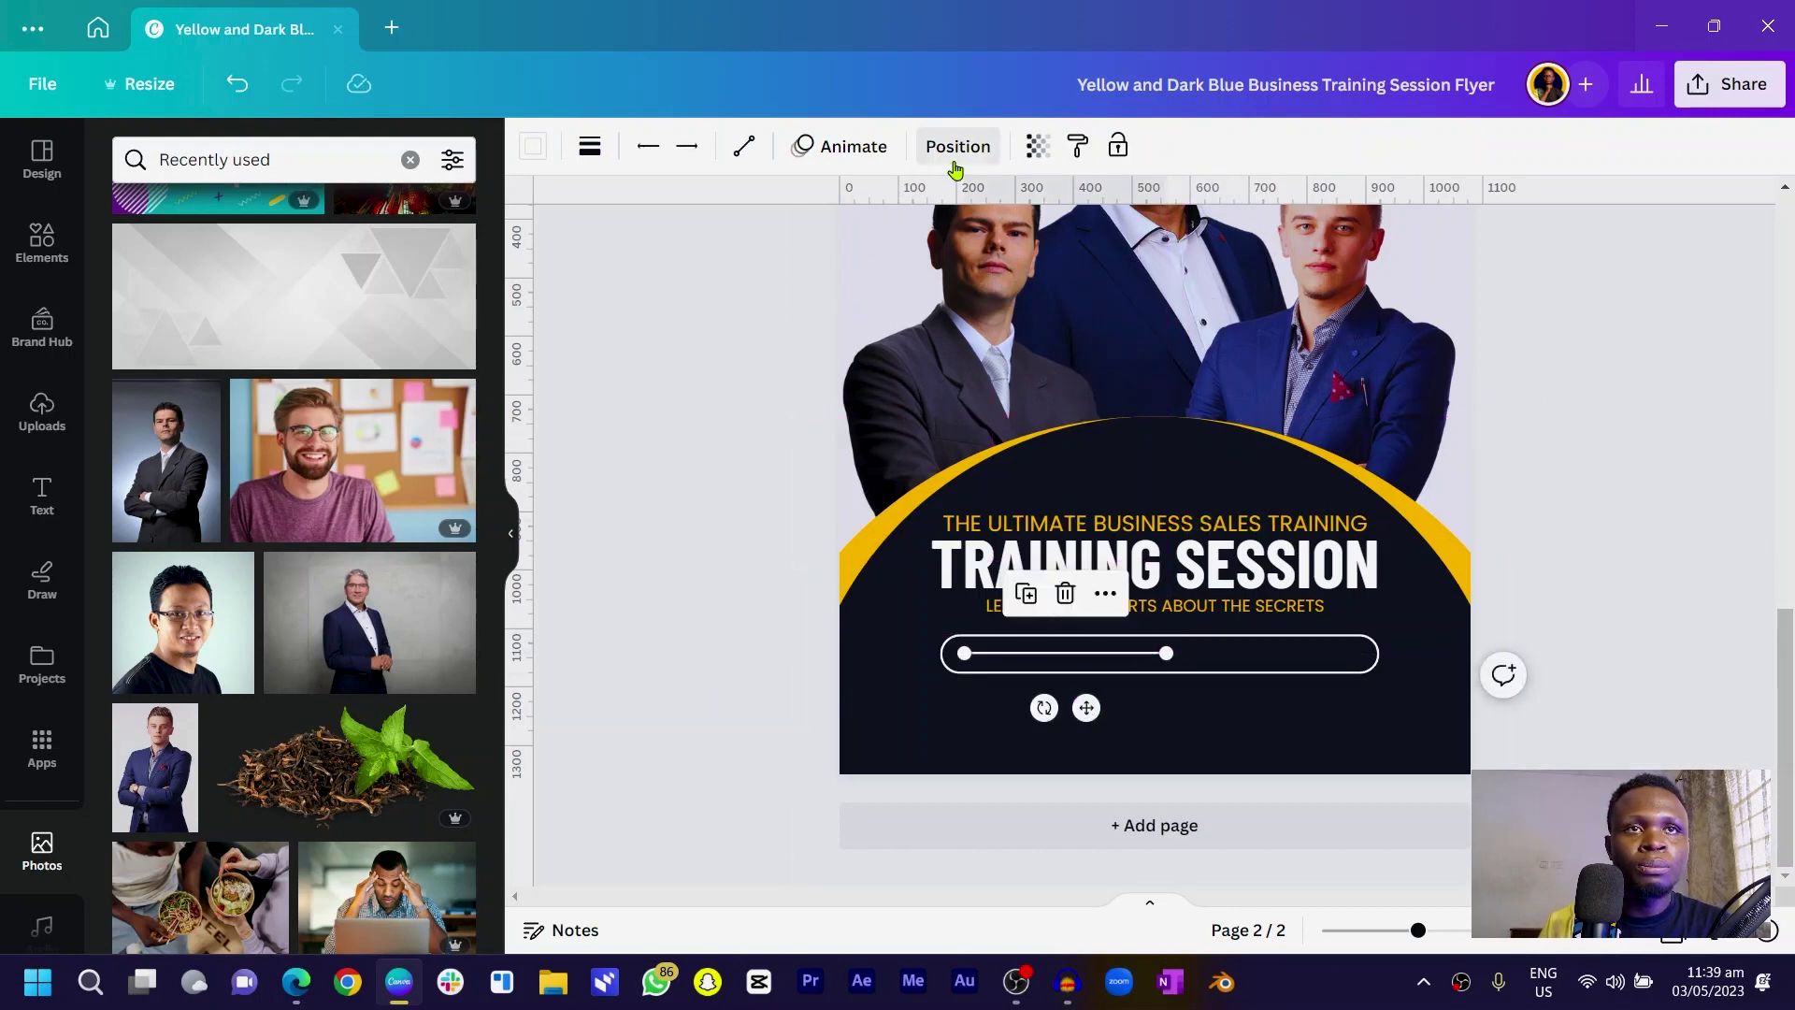
left_click(956, 151)
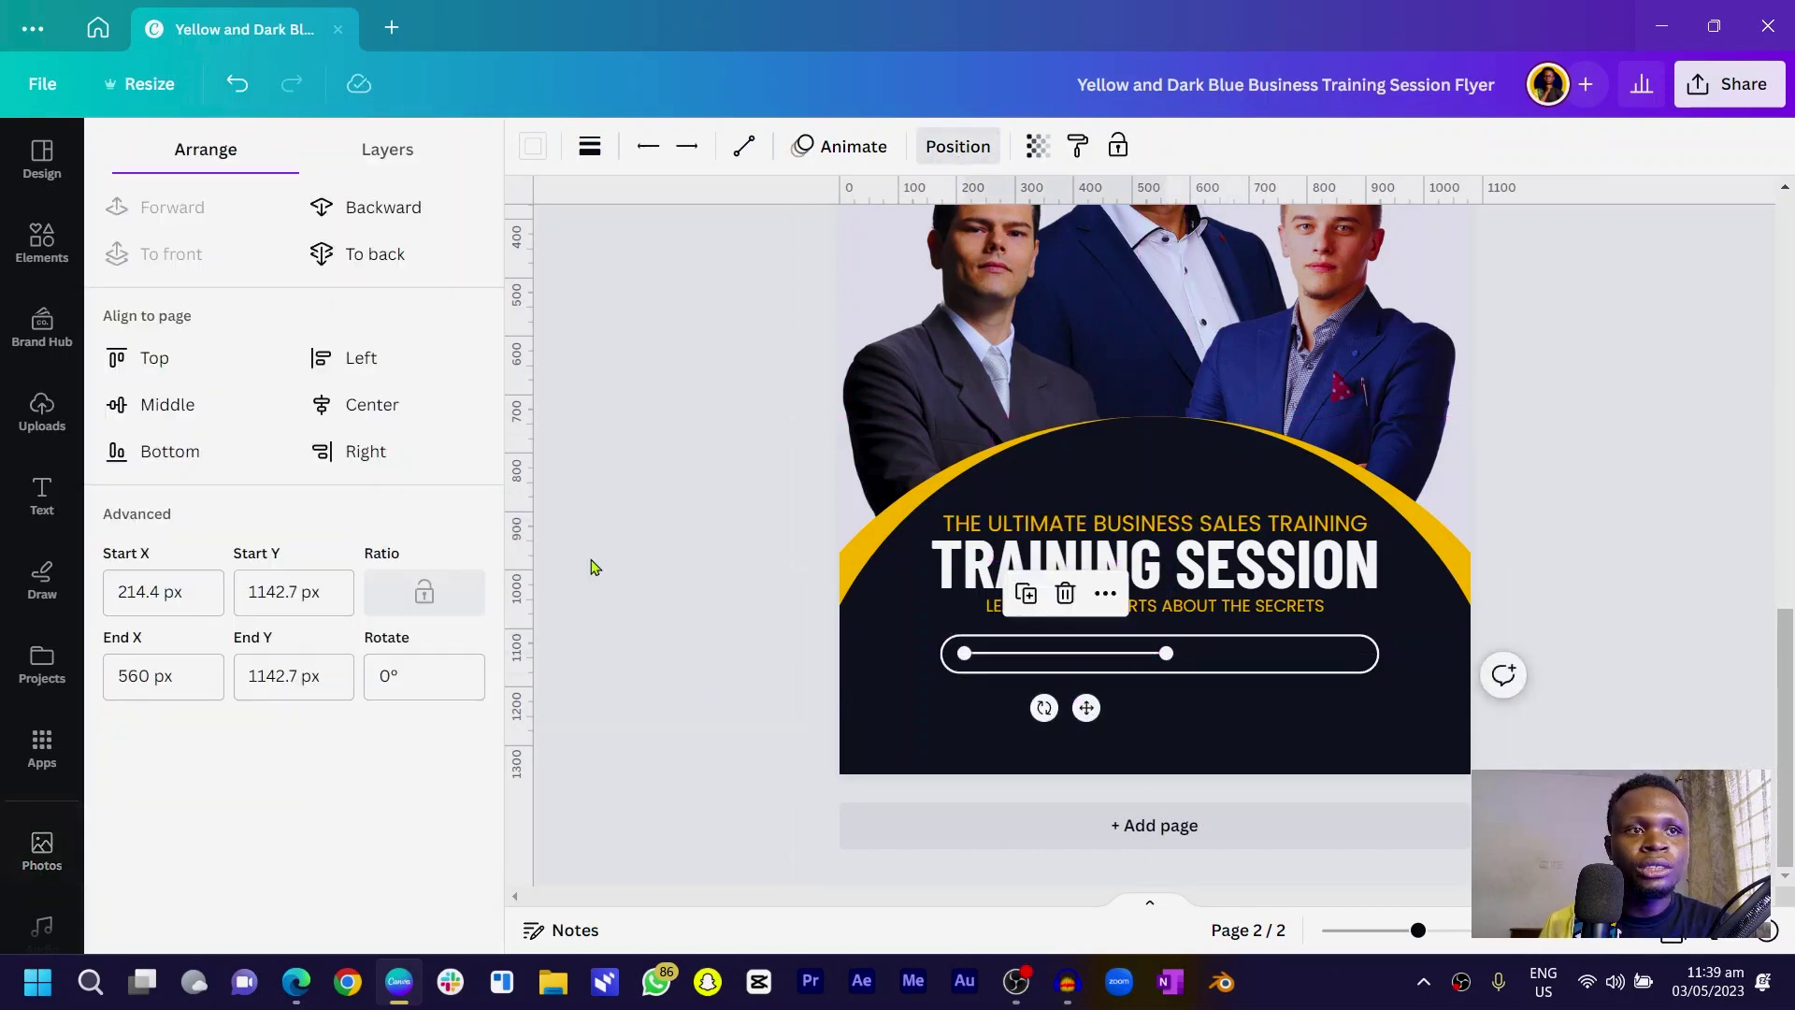
left_click(372, 675)
type("90")
key("Return")
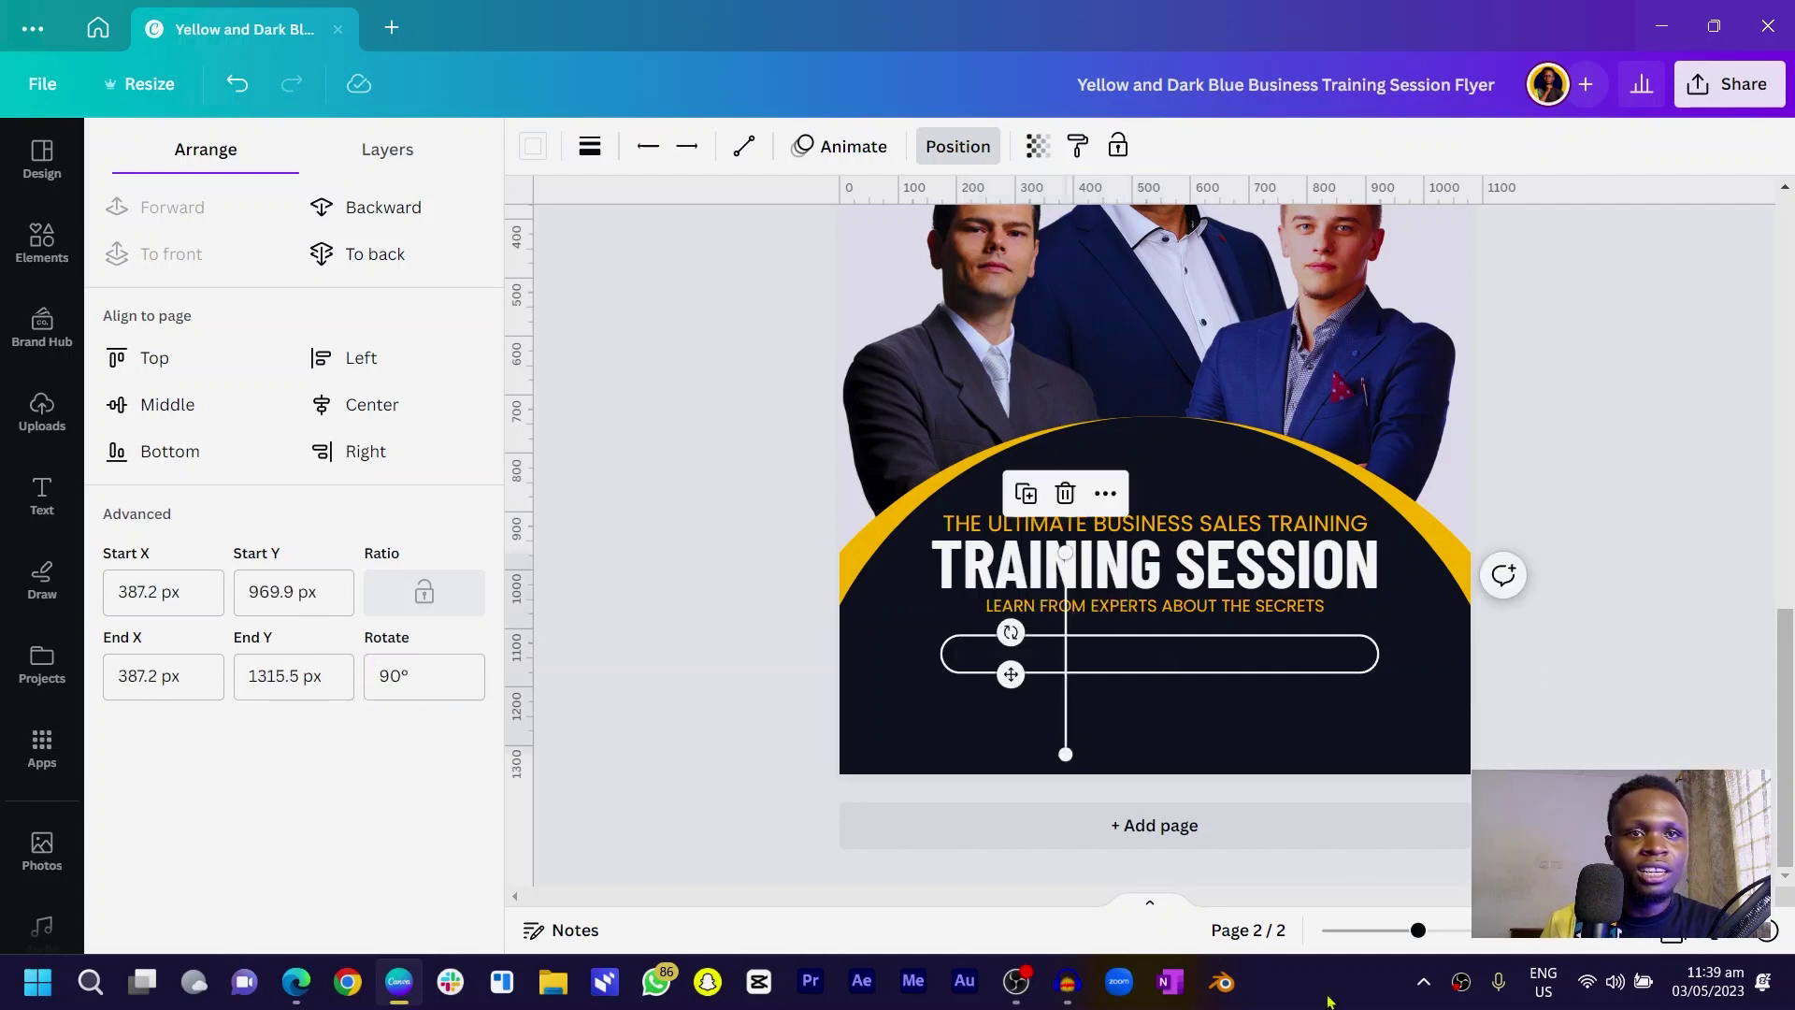
left_click_drag(1064, 753, 1004, 676)
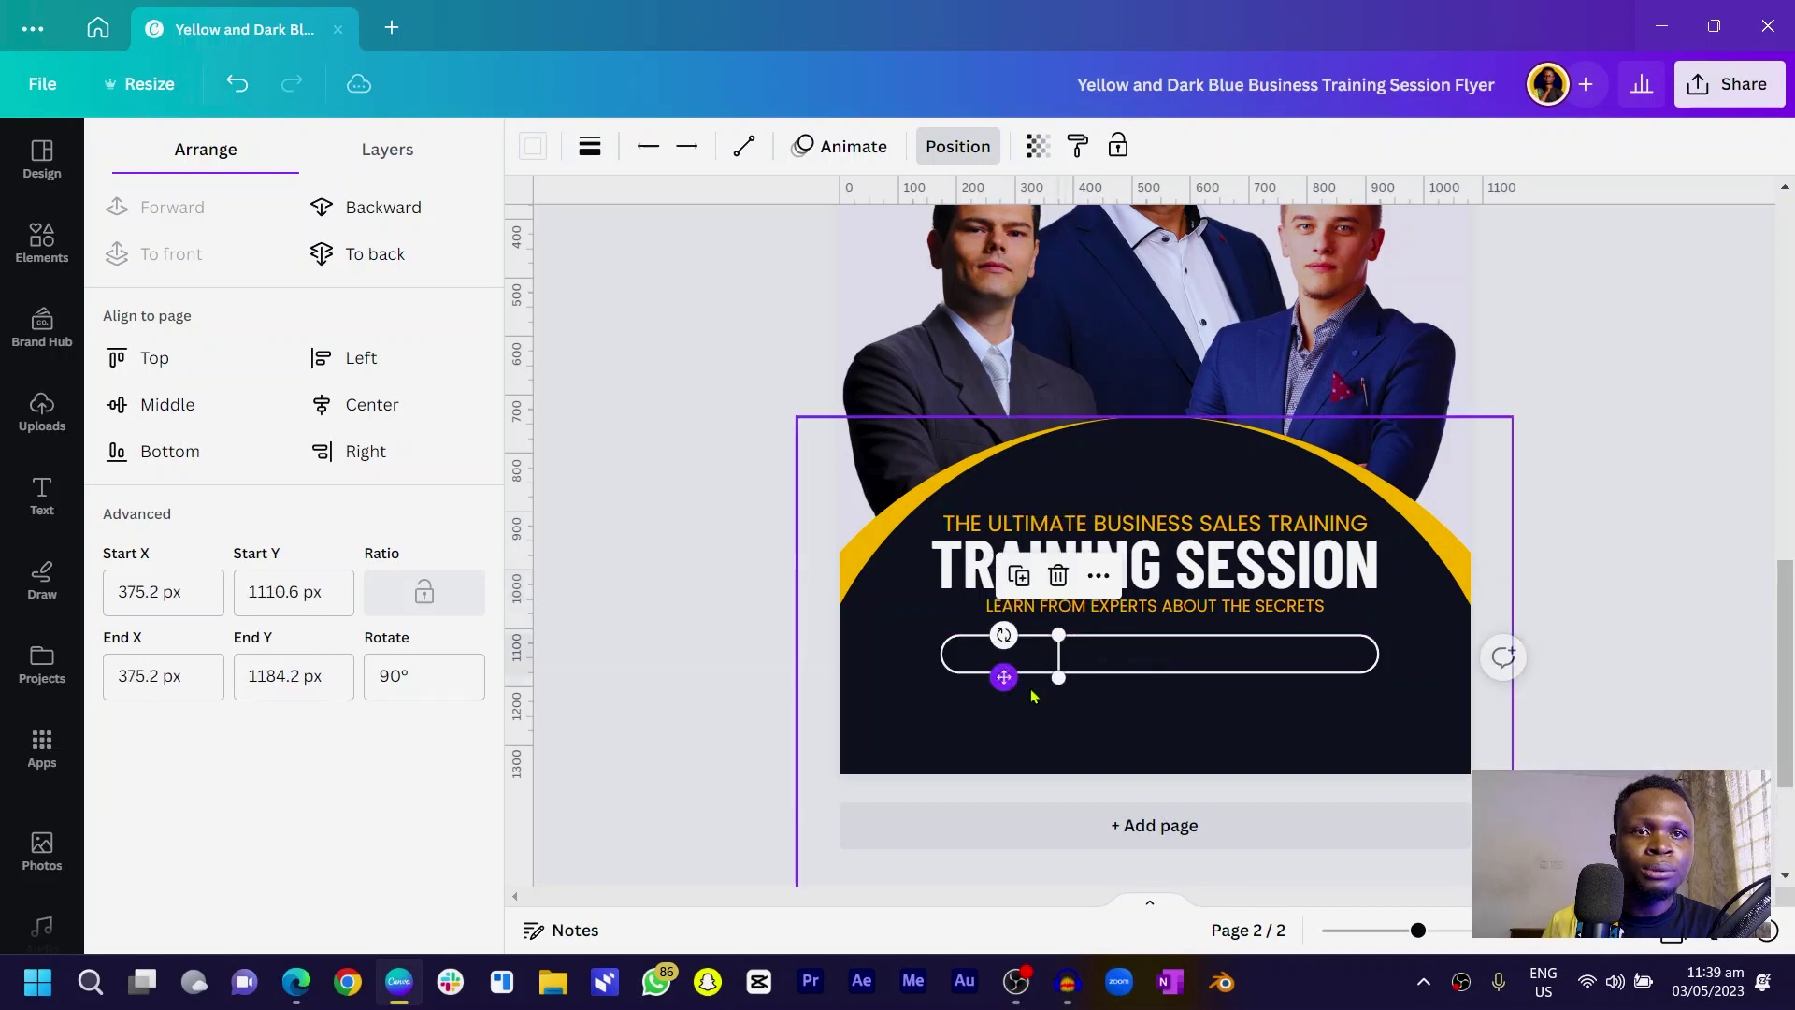
- Trim the divider to the pill's height and position the dividers inside the outline
scroll(1058, 676, "up", 5)
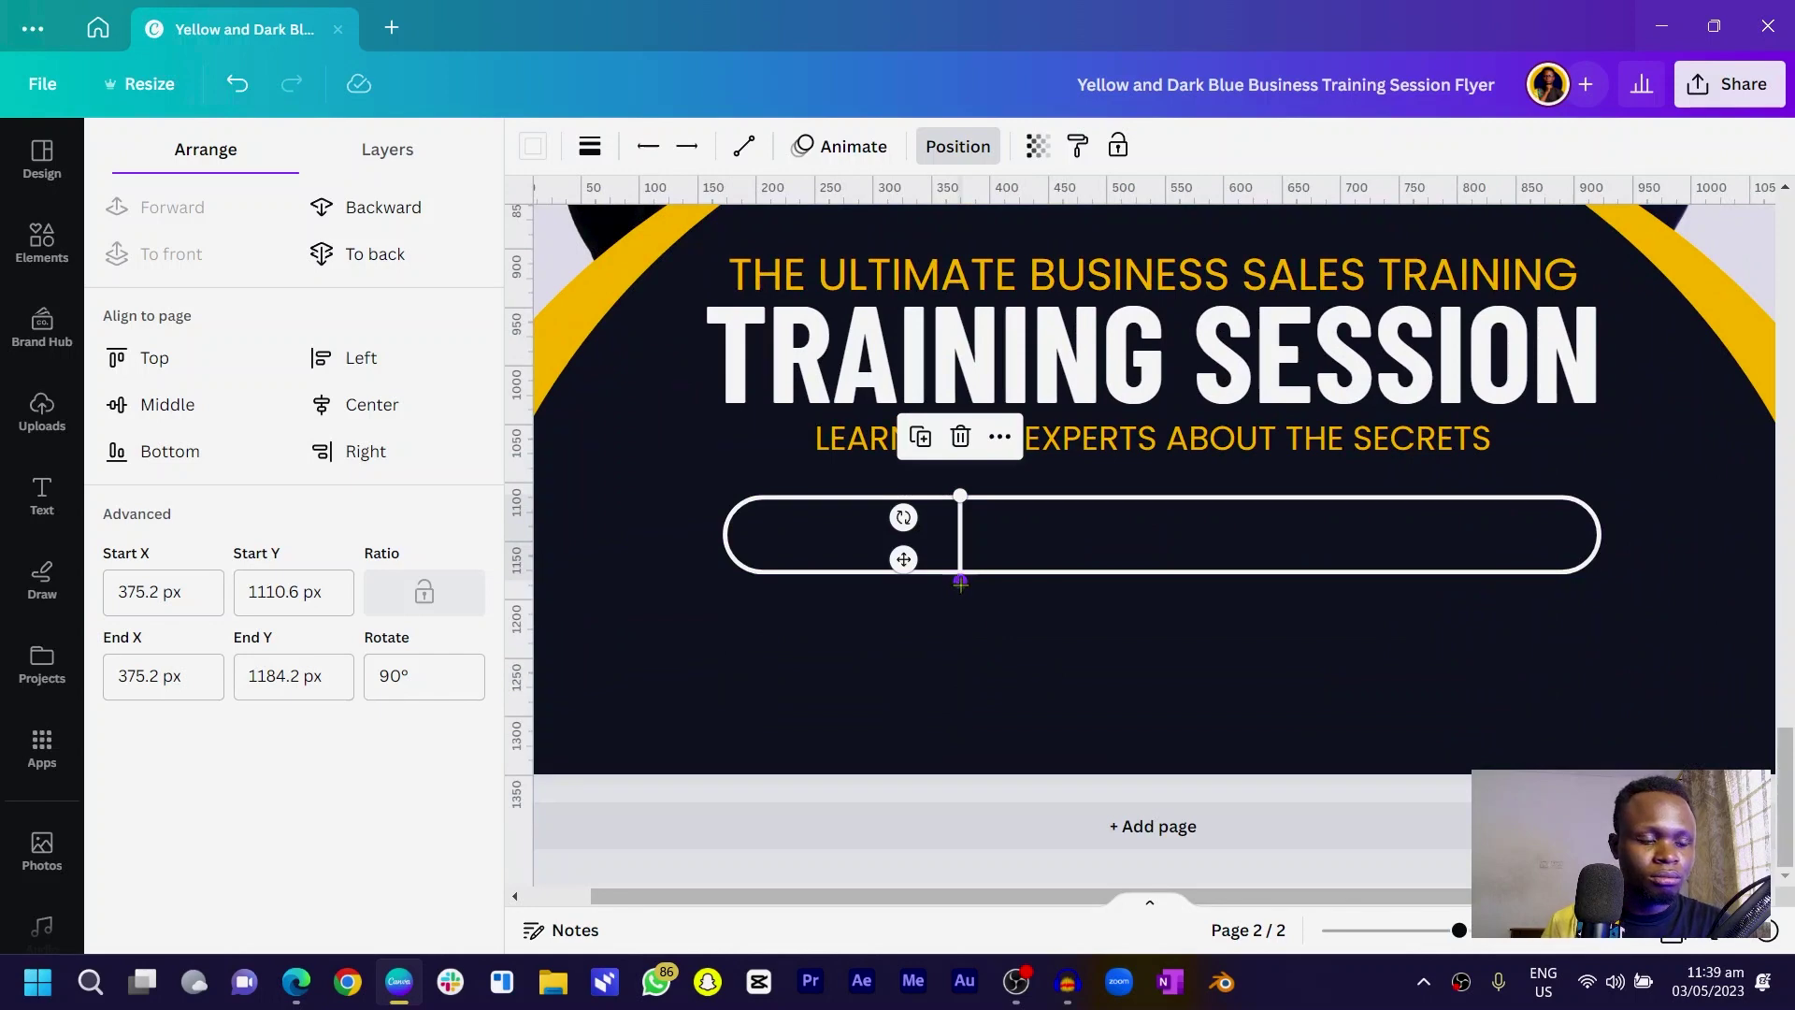
left_click_drag(960, 583, 963, 576)
left_click(644, 547)
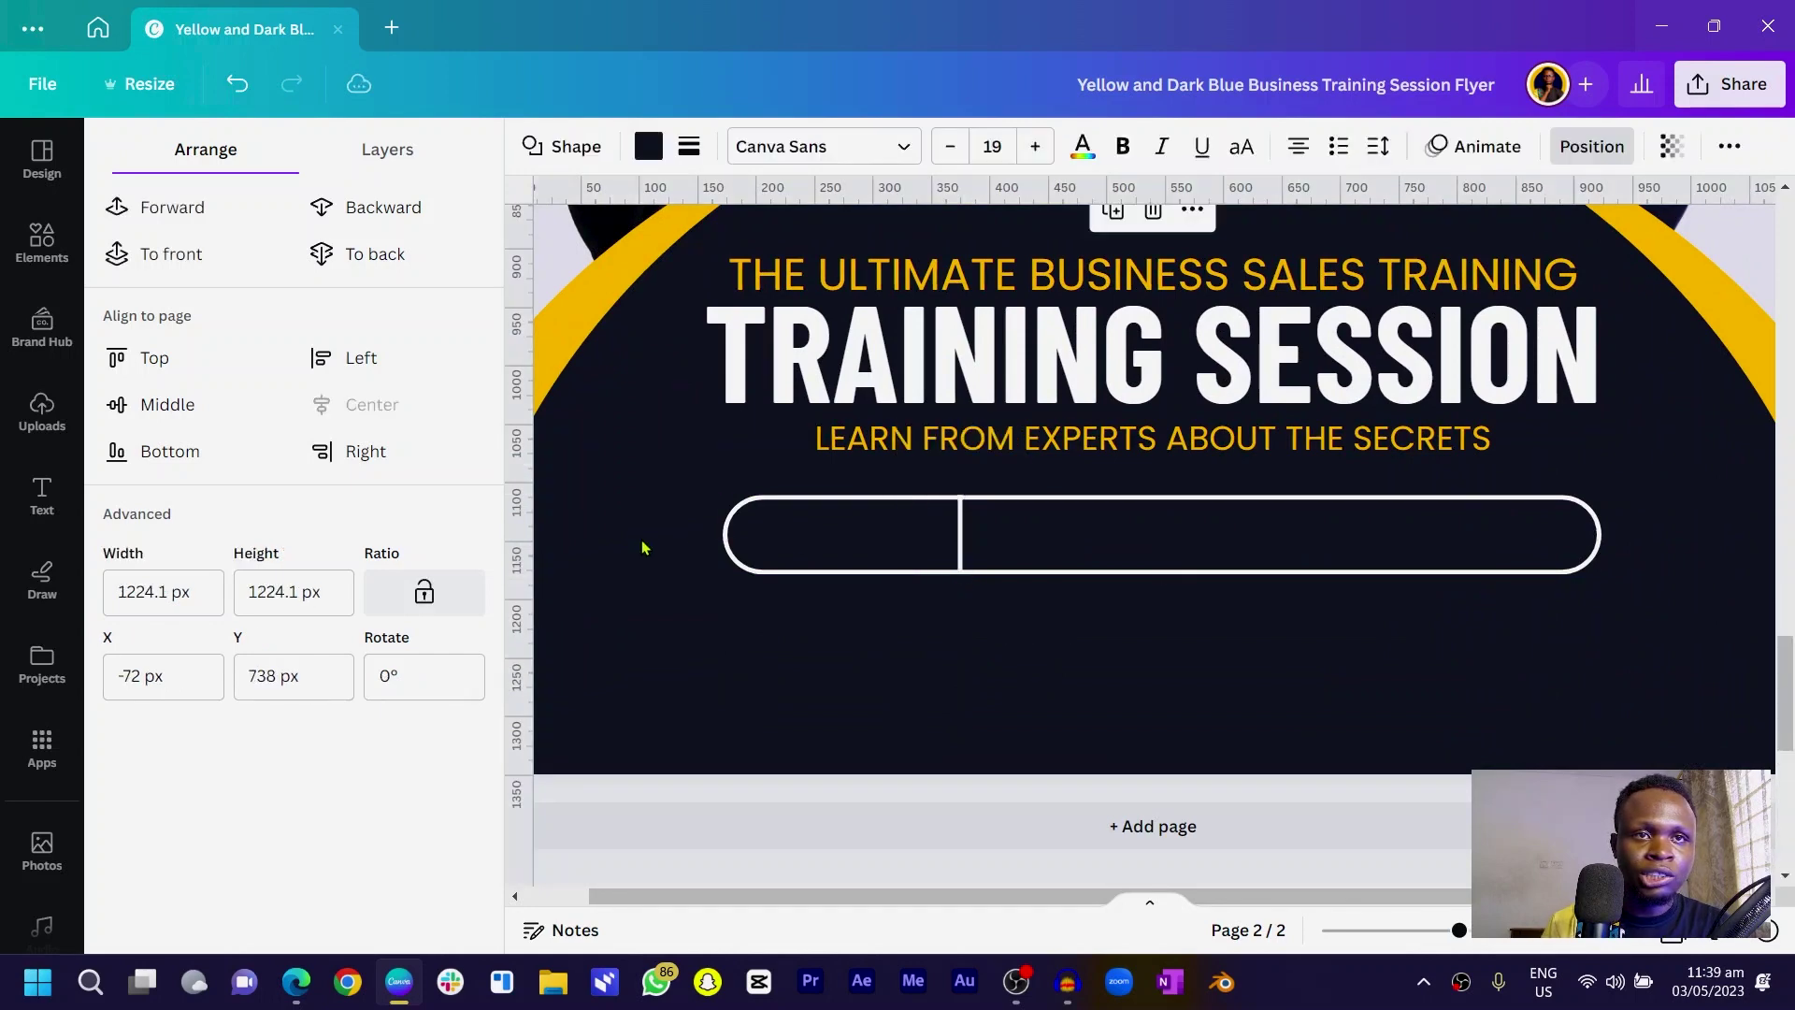
left_click(967, 535)
left_click_drag(967, 535, 1329, 546)
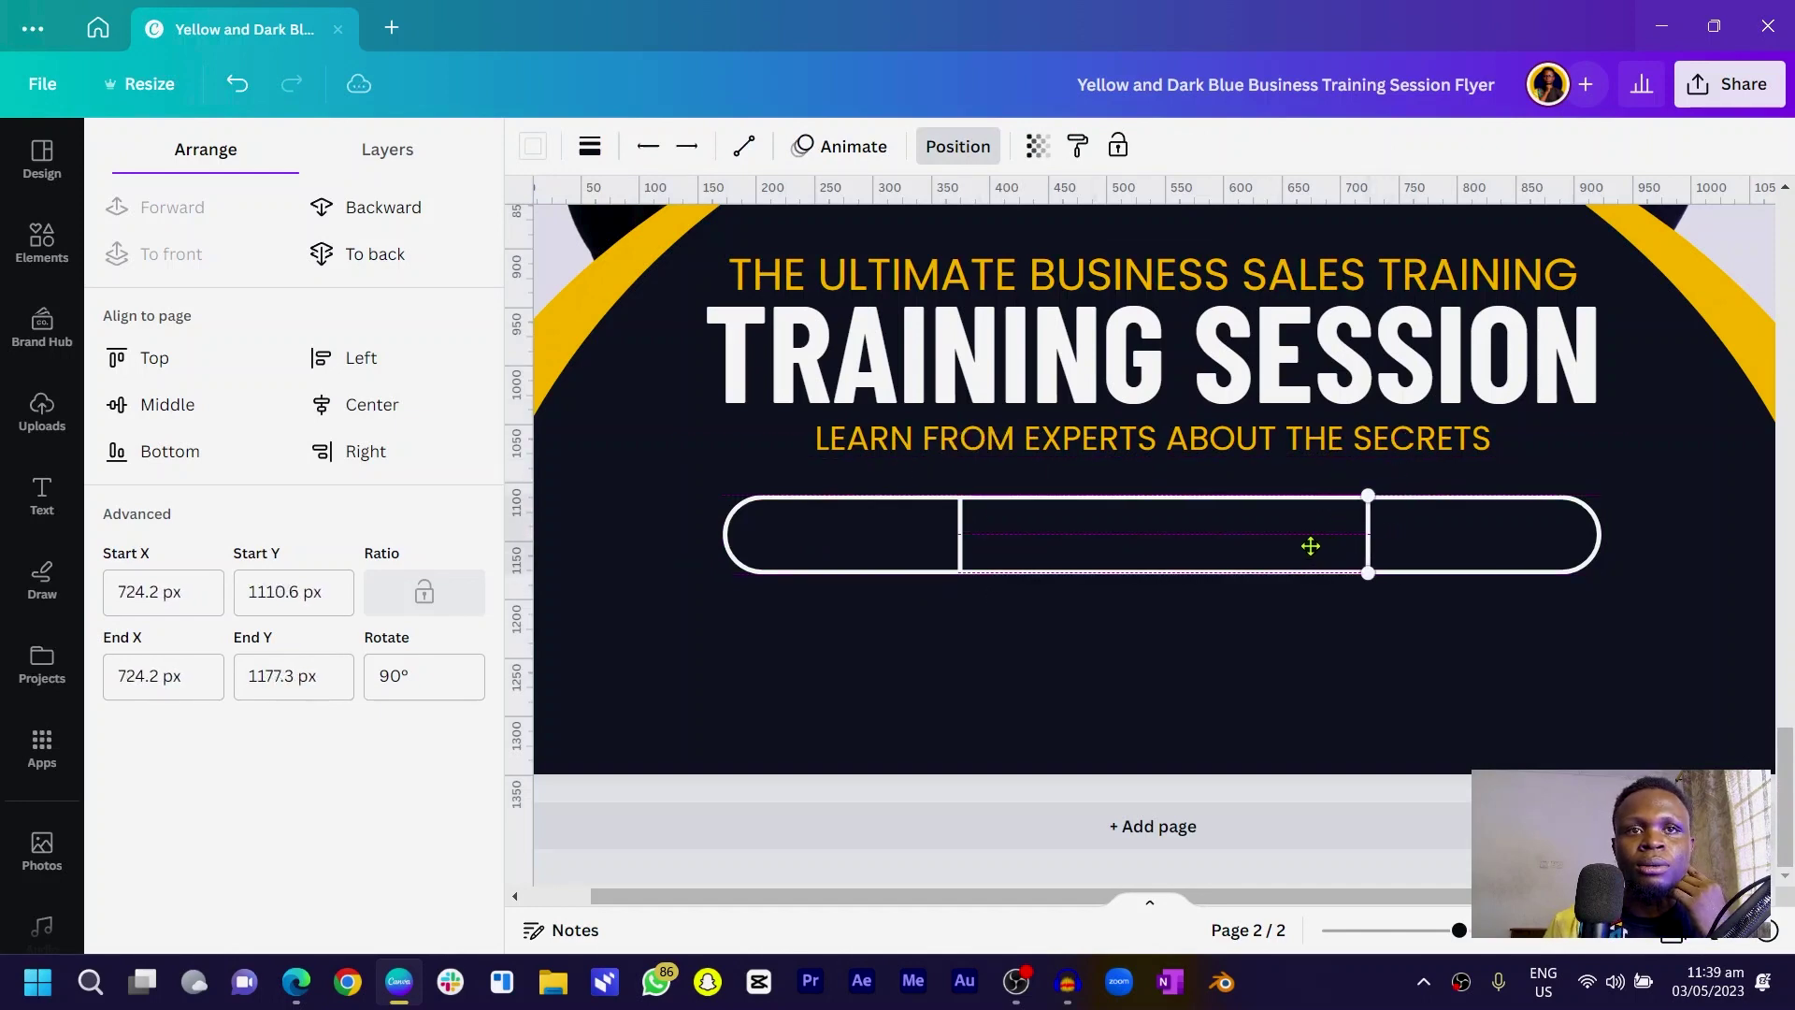
left_click(1176, 643)
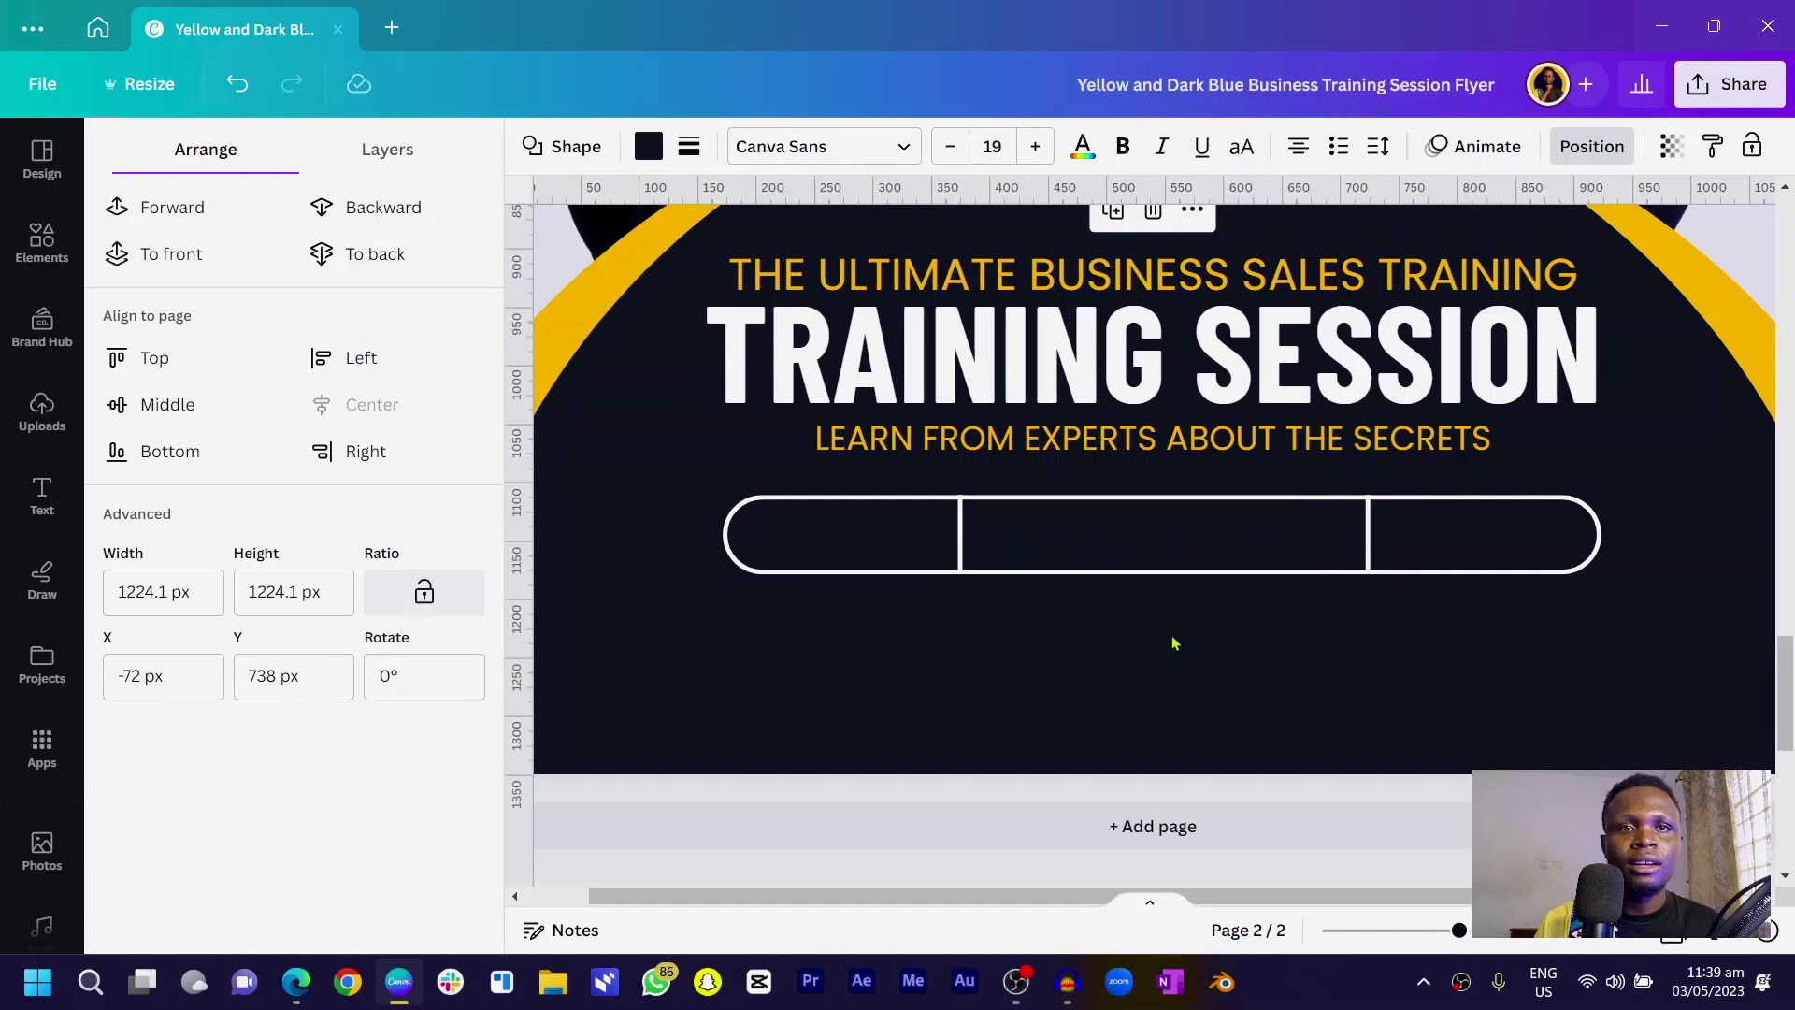
- Select the Monday, 12:00 PM and 10th June texts on page 1 for copying
scroll(1174, 643, "up", 15)
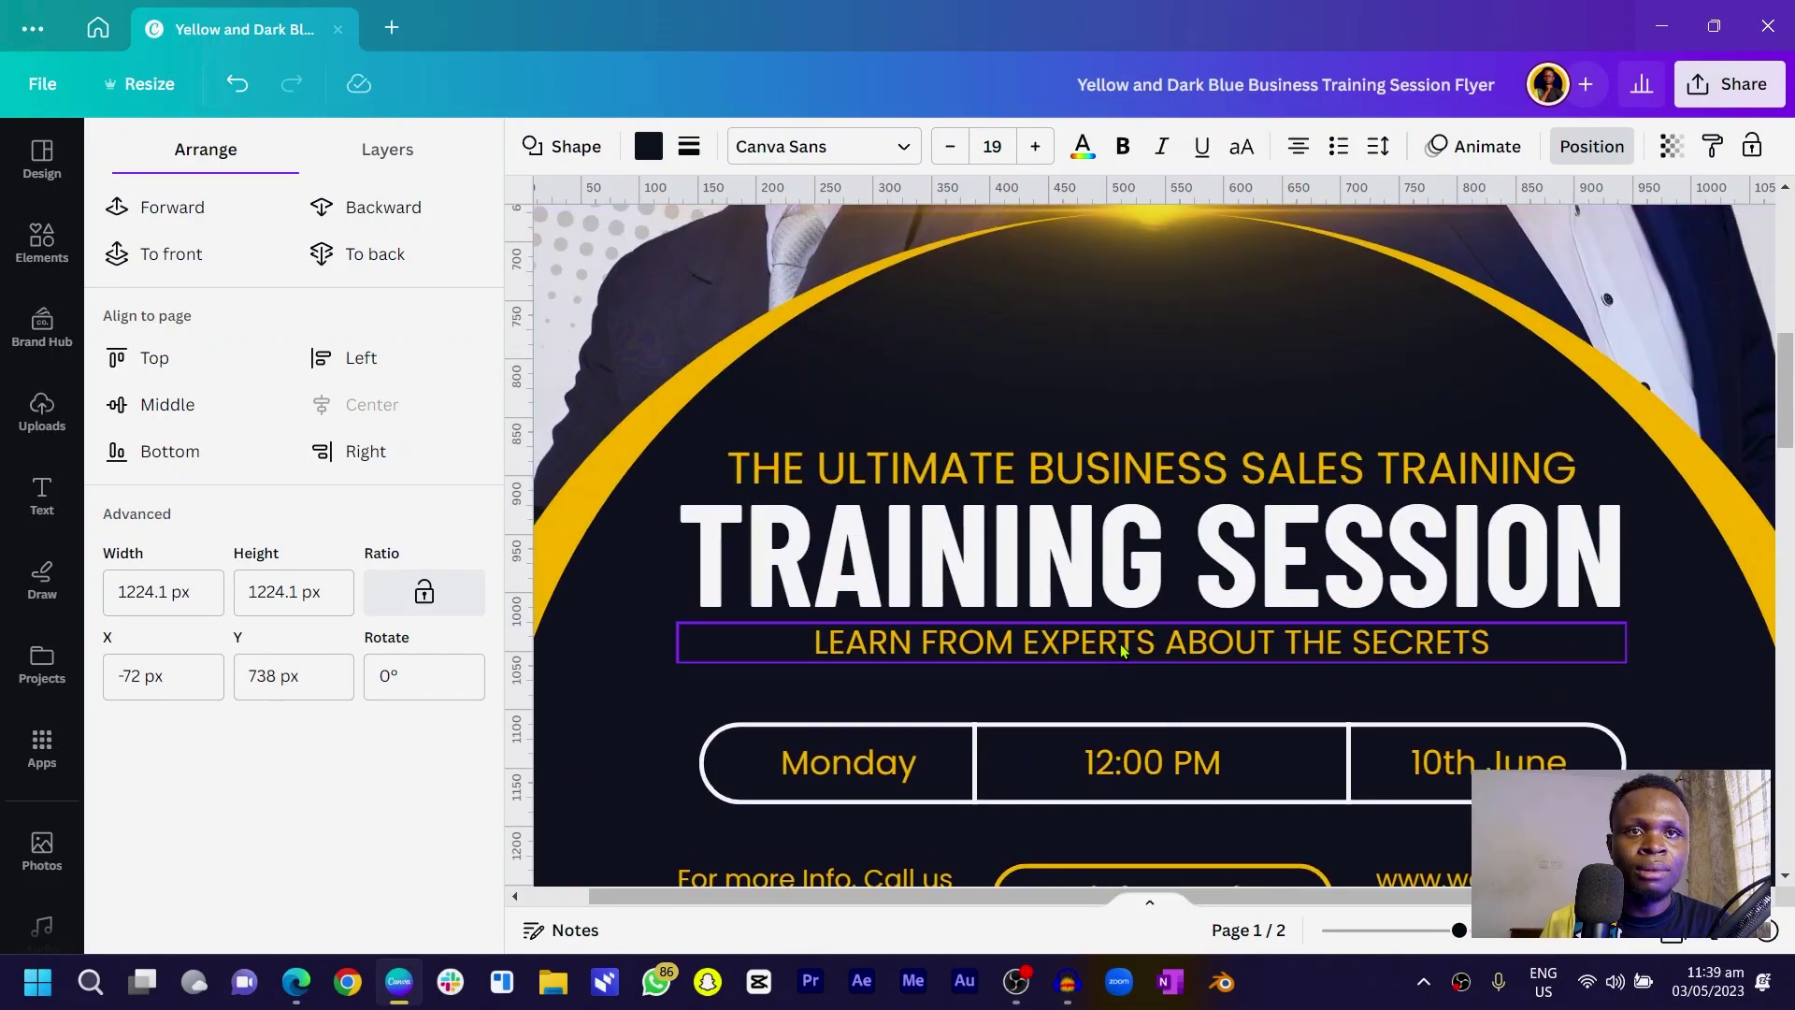
left_click(849, 767)
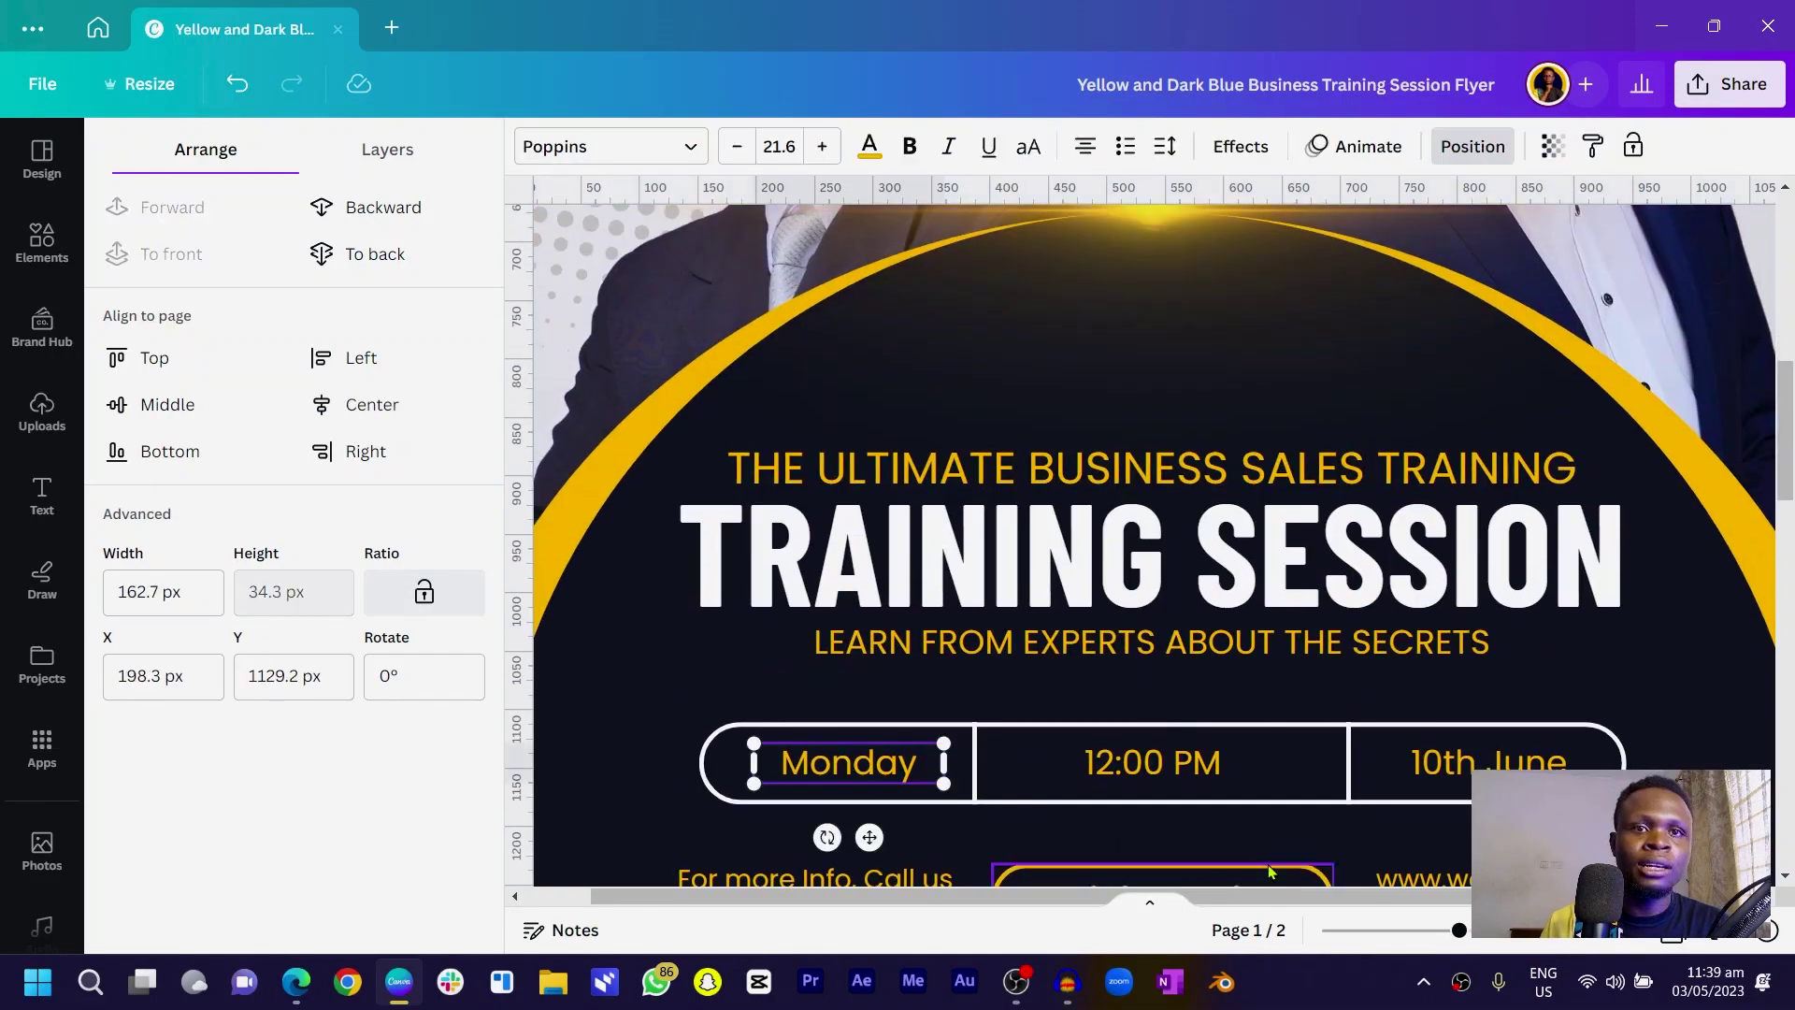
left_click(1194, 766, "shift")
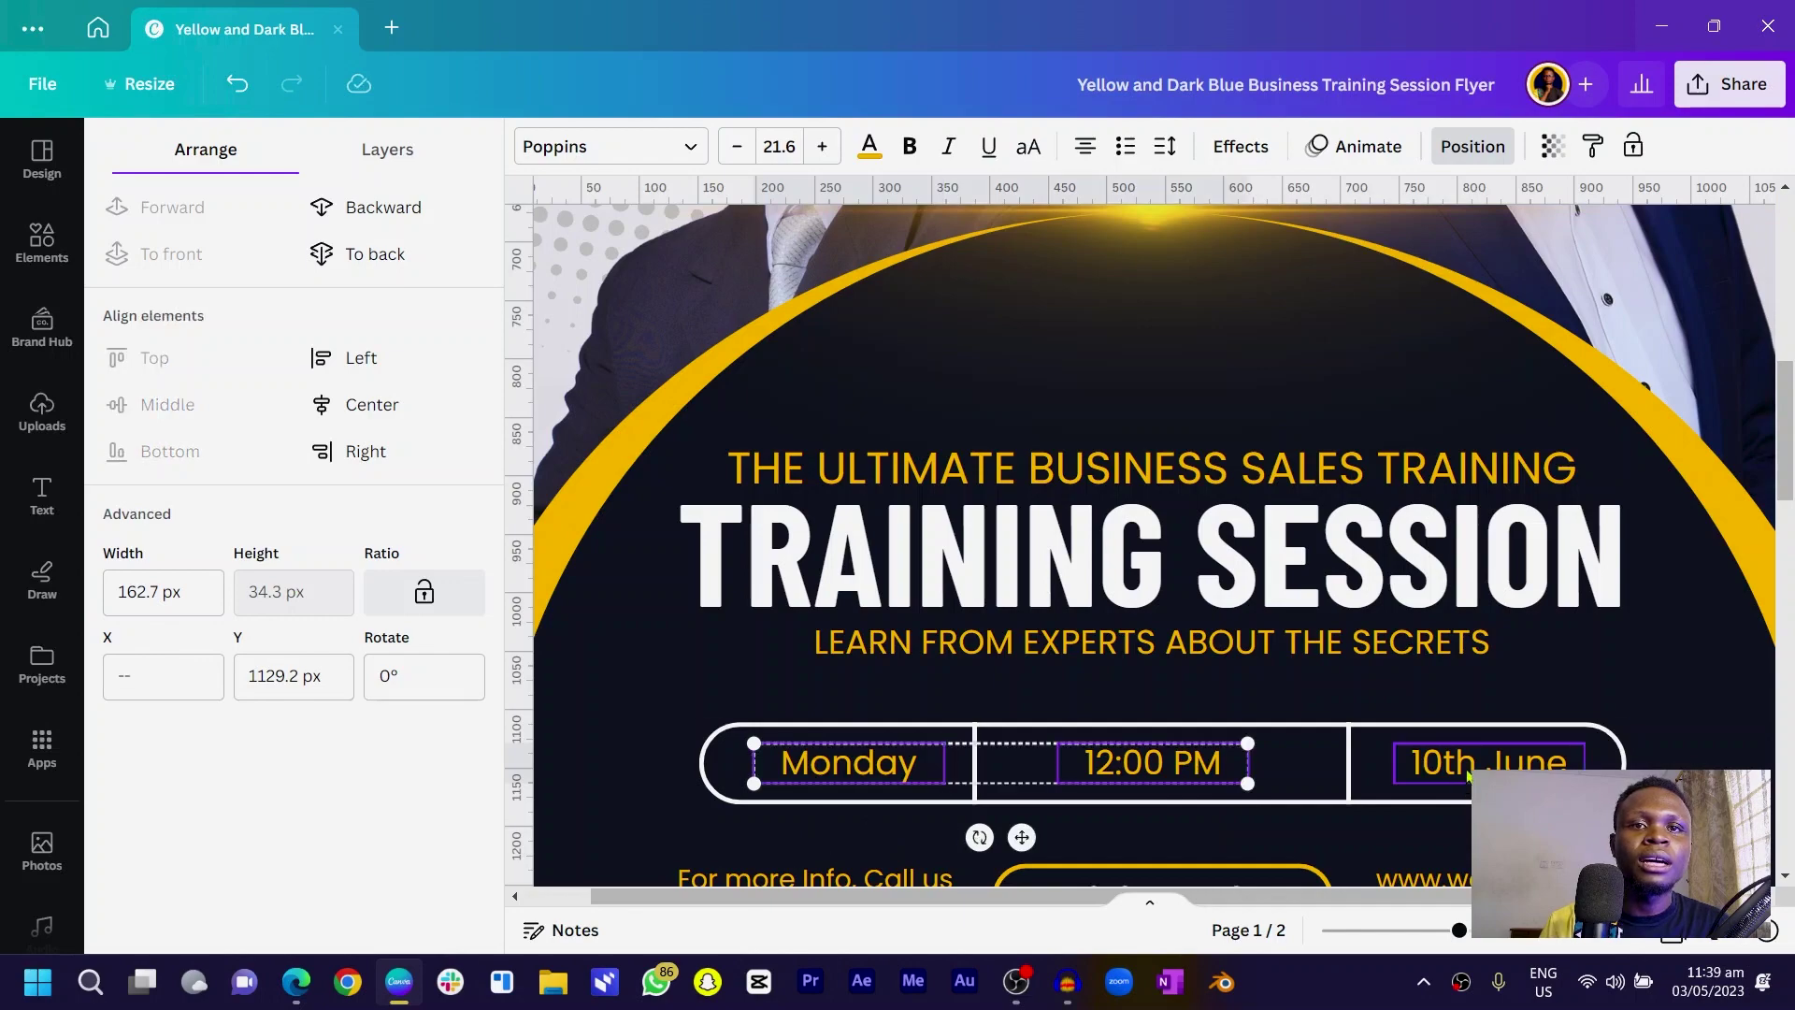
left_click(1468, 774, "shift")
scroll(1465, 776, "down", 12)
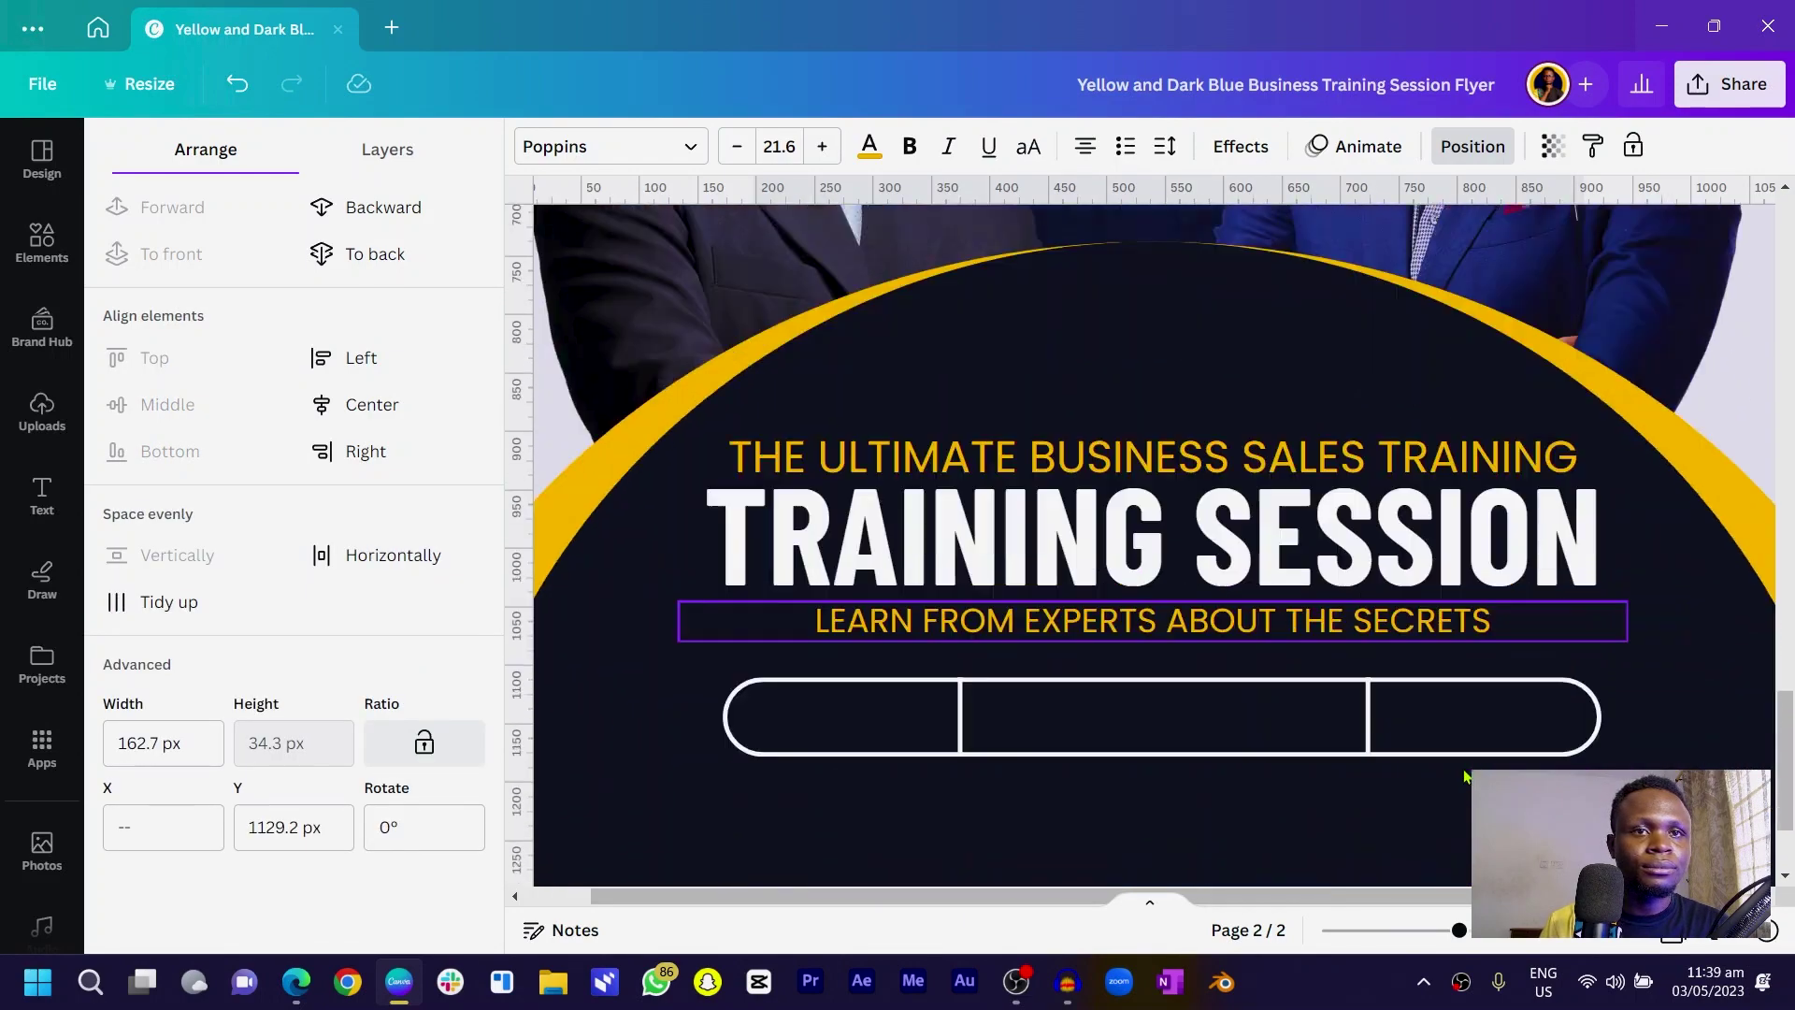
scroll(1465, 776, "down", 2)
- Select the pasted date texts with the pill outline on page 2 and nudge the row up
left_click(930, 682)
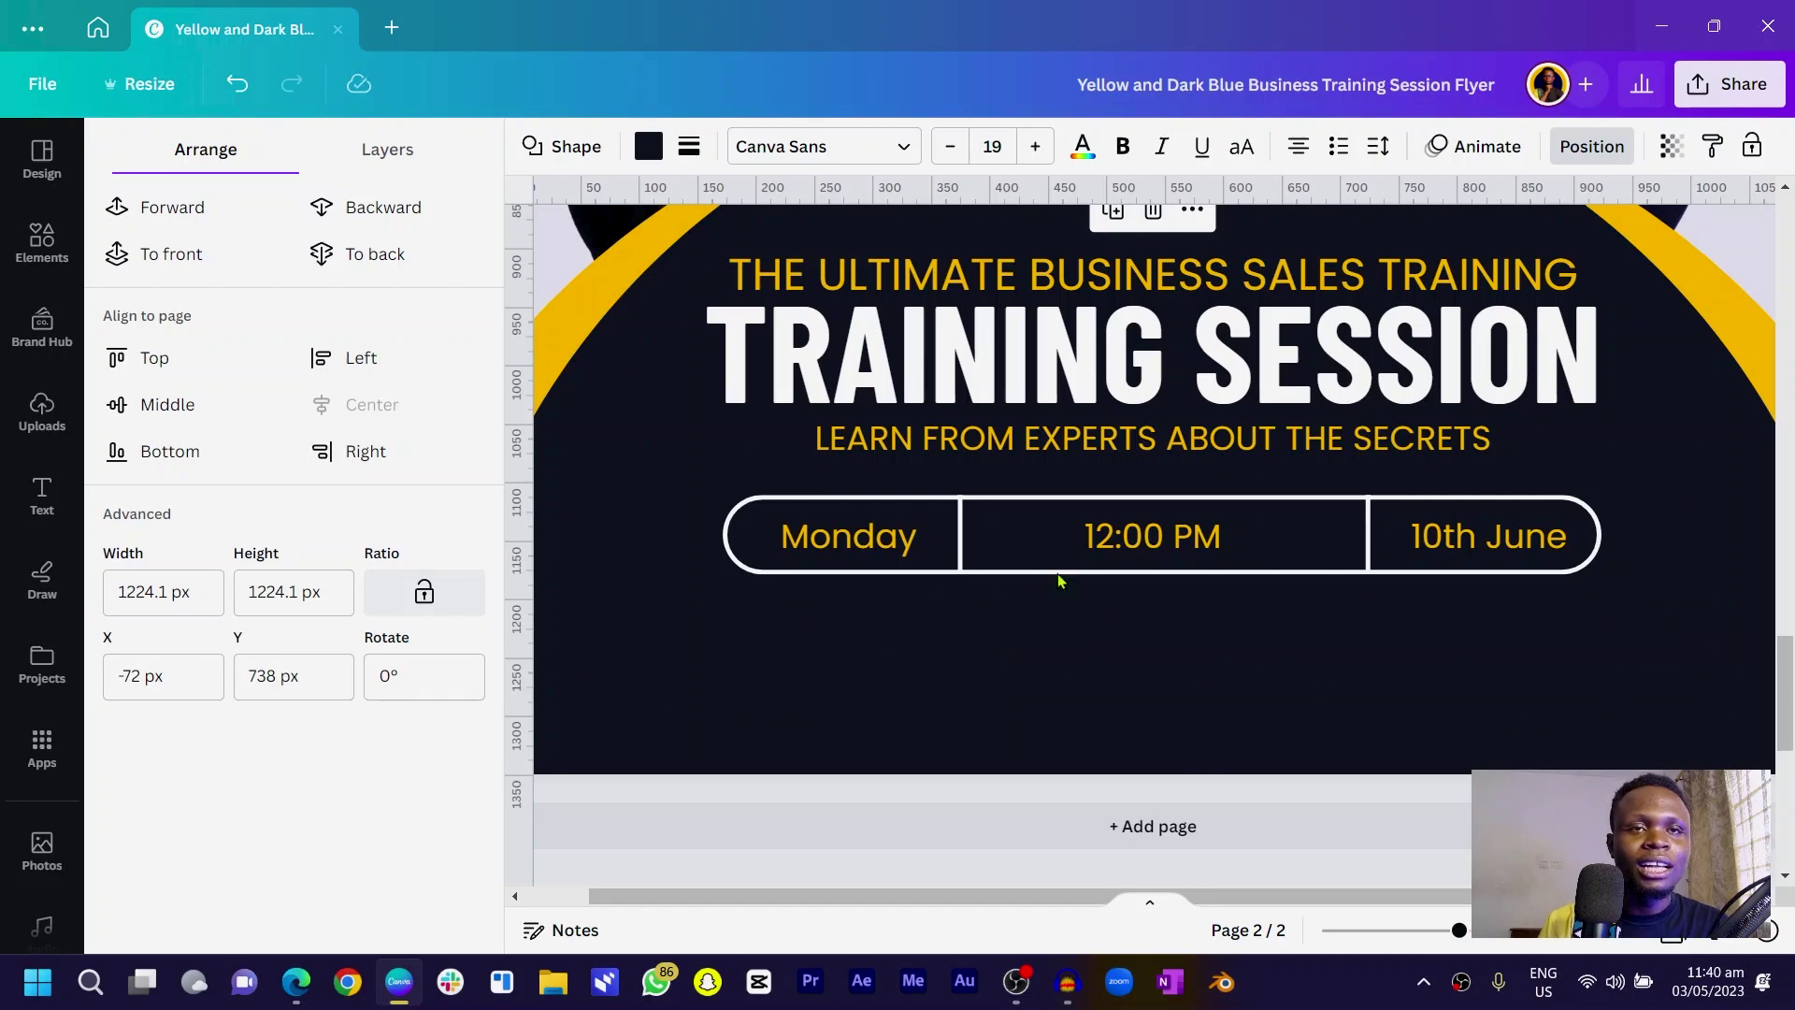
left_click(850, 558)
left_click(935, 521, "shift")
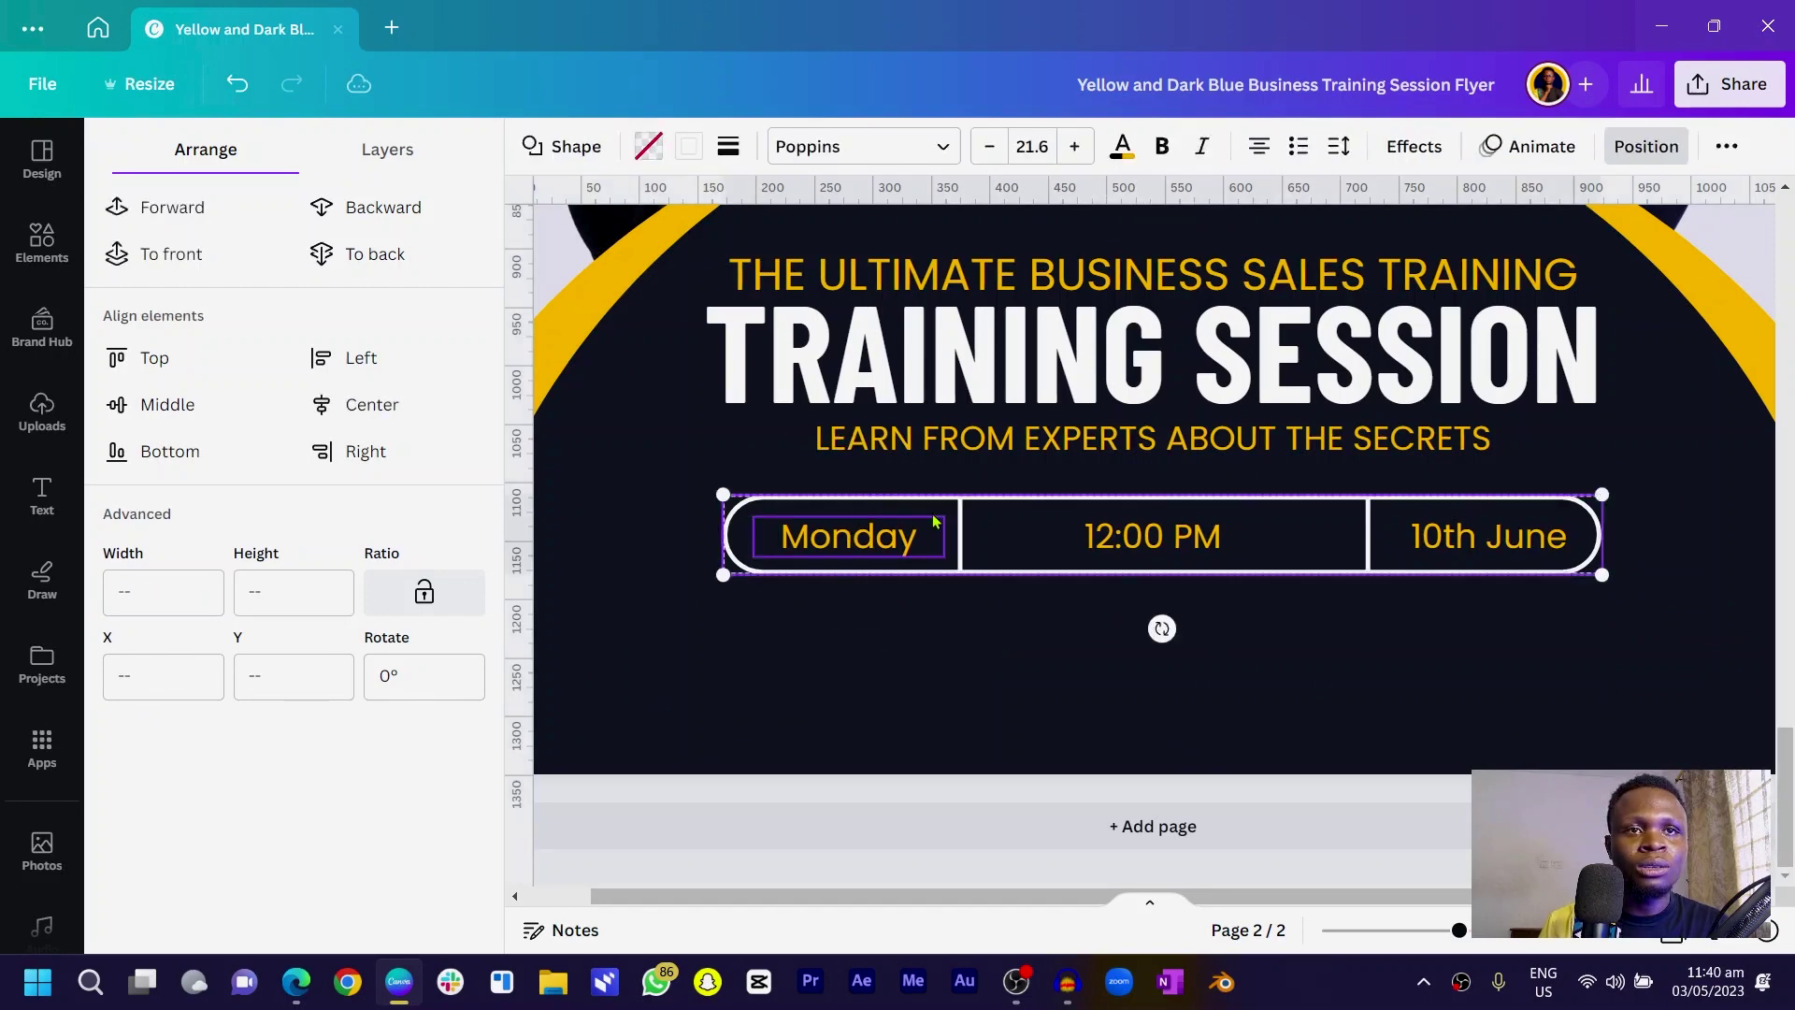
left_click(1153, 561, "shift")
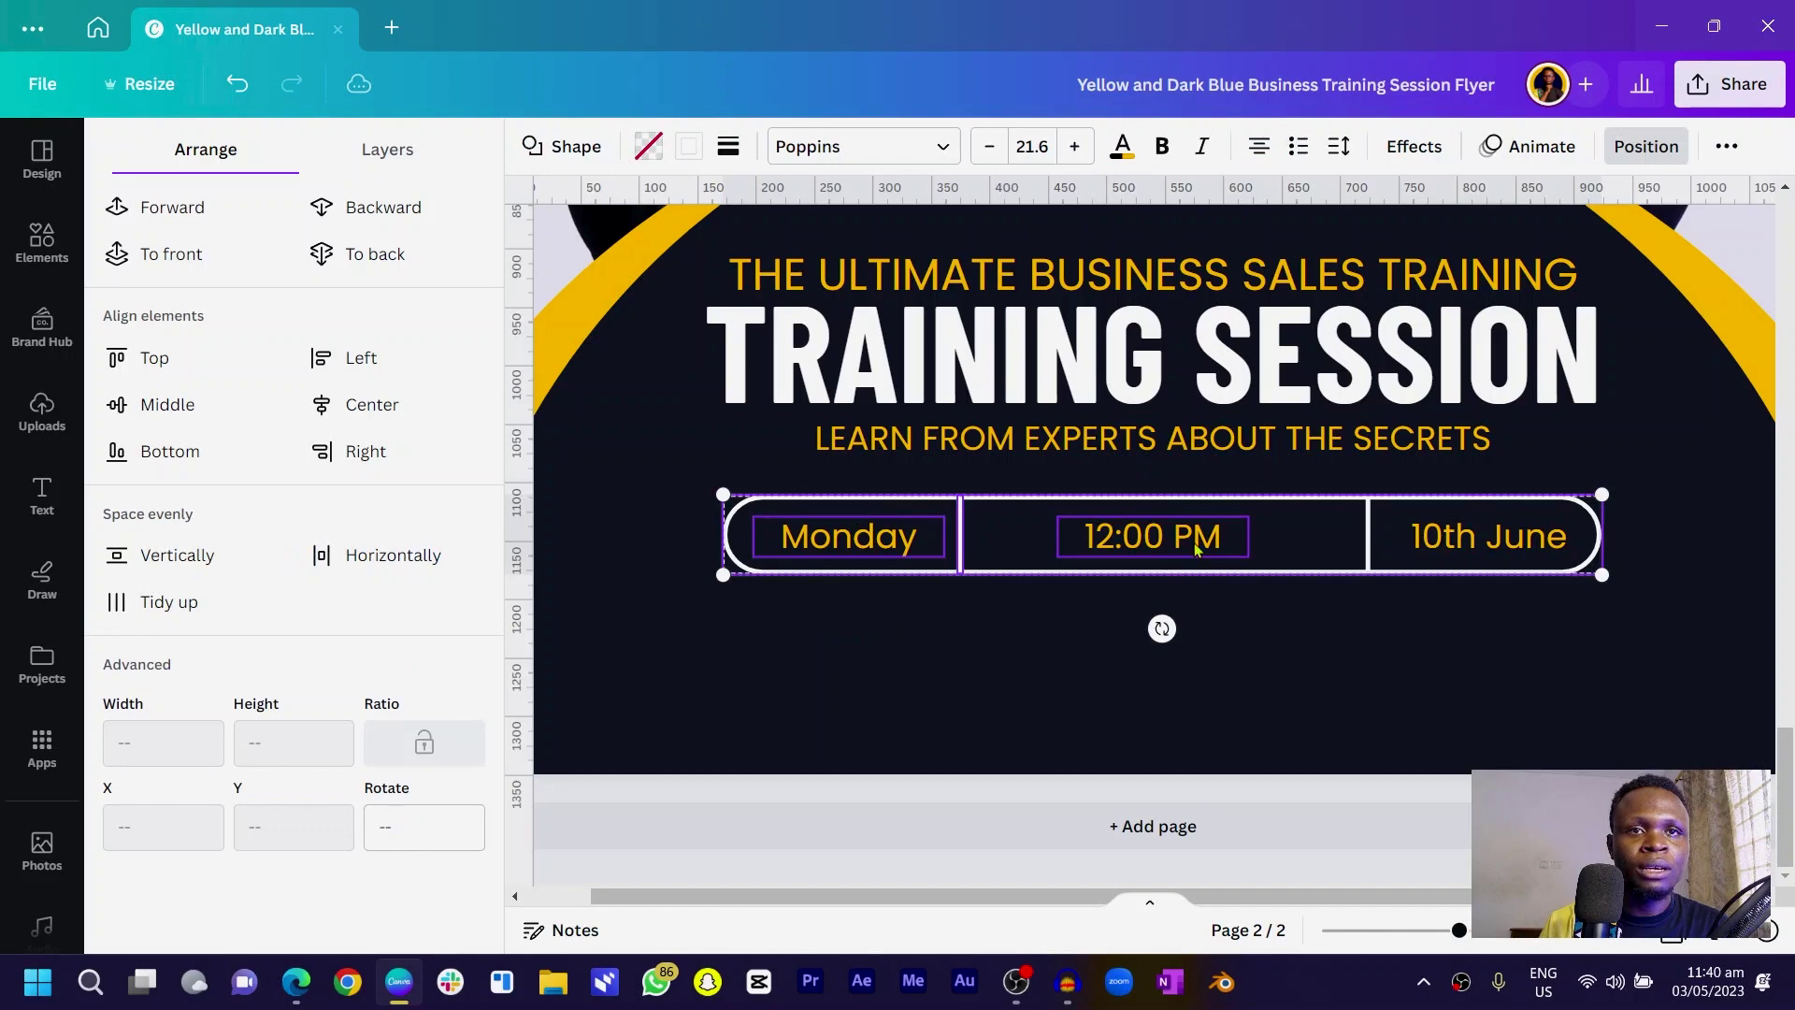
left_click(1428, 549, "shift")
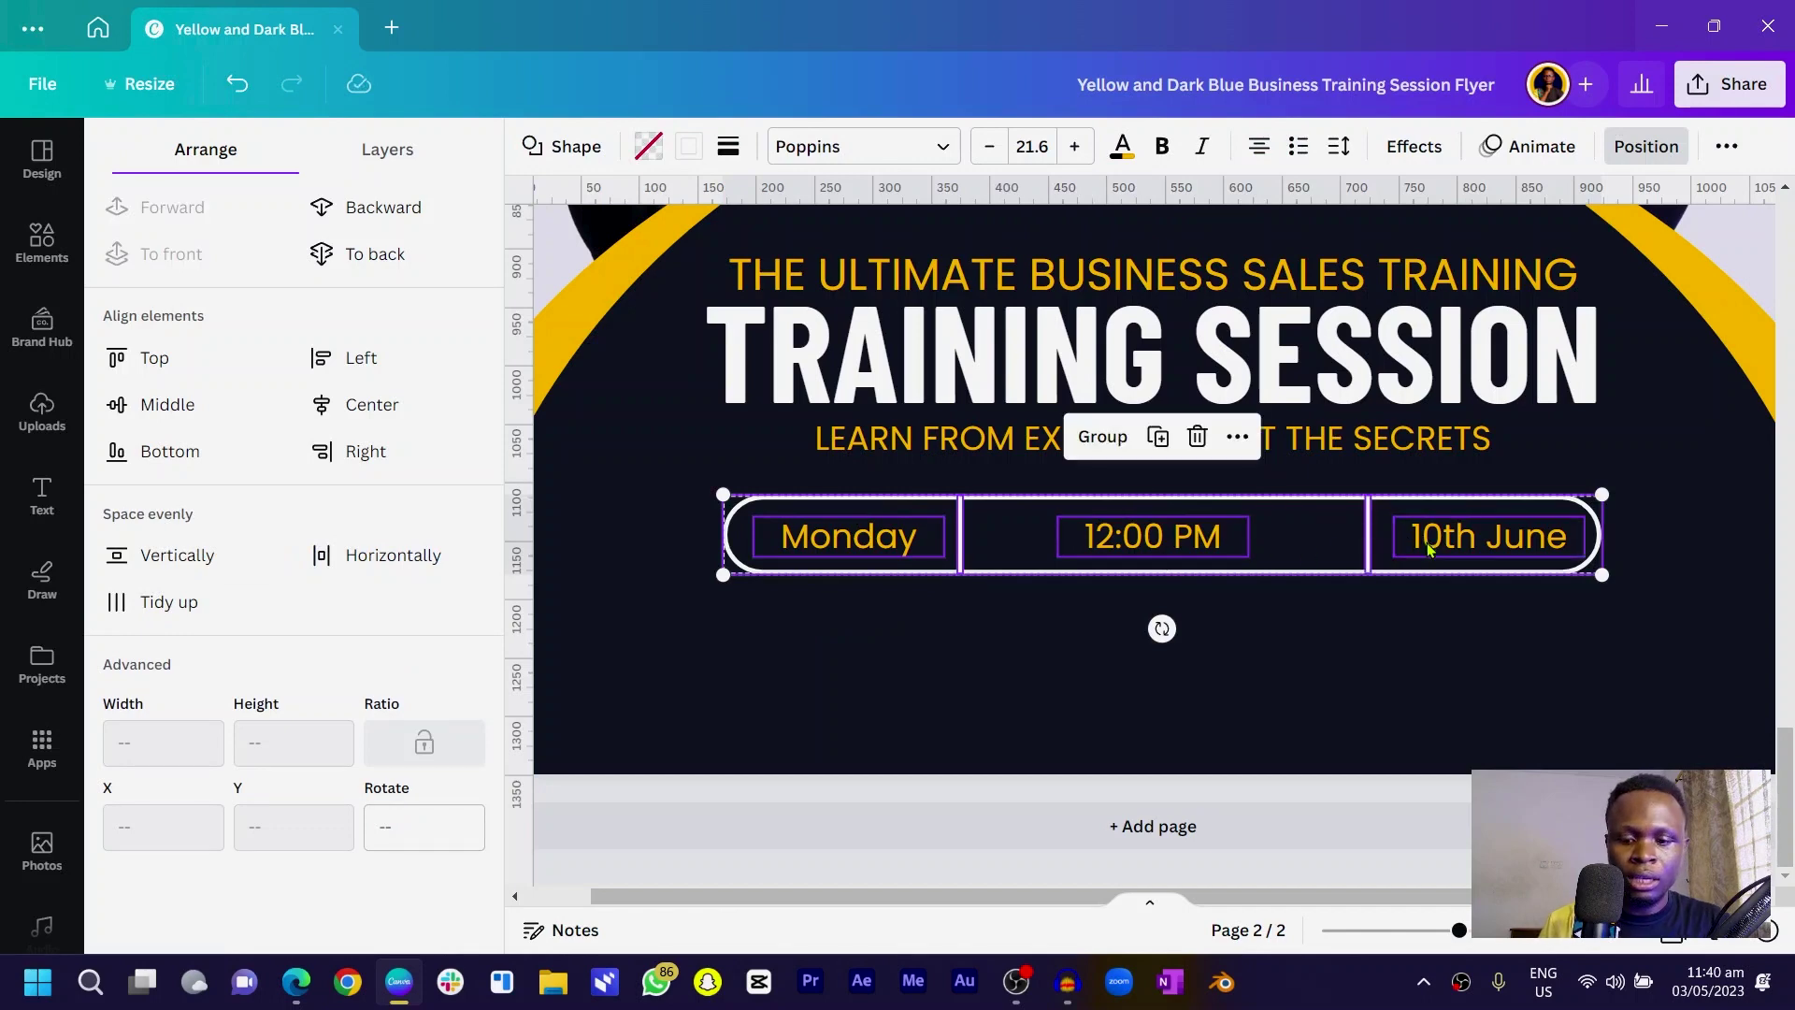
key("shift+Up")
left_click(1355, 581)
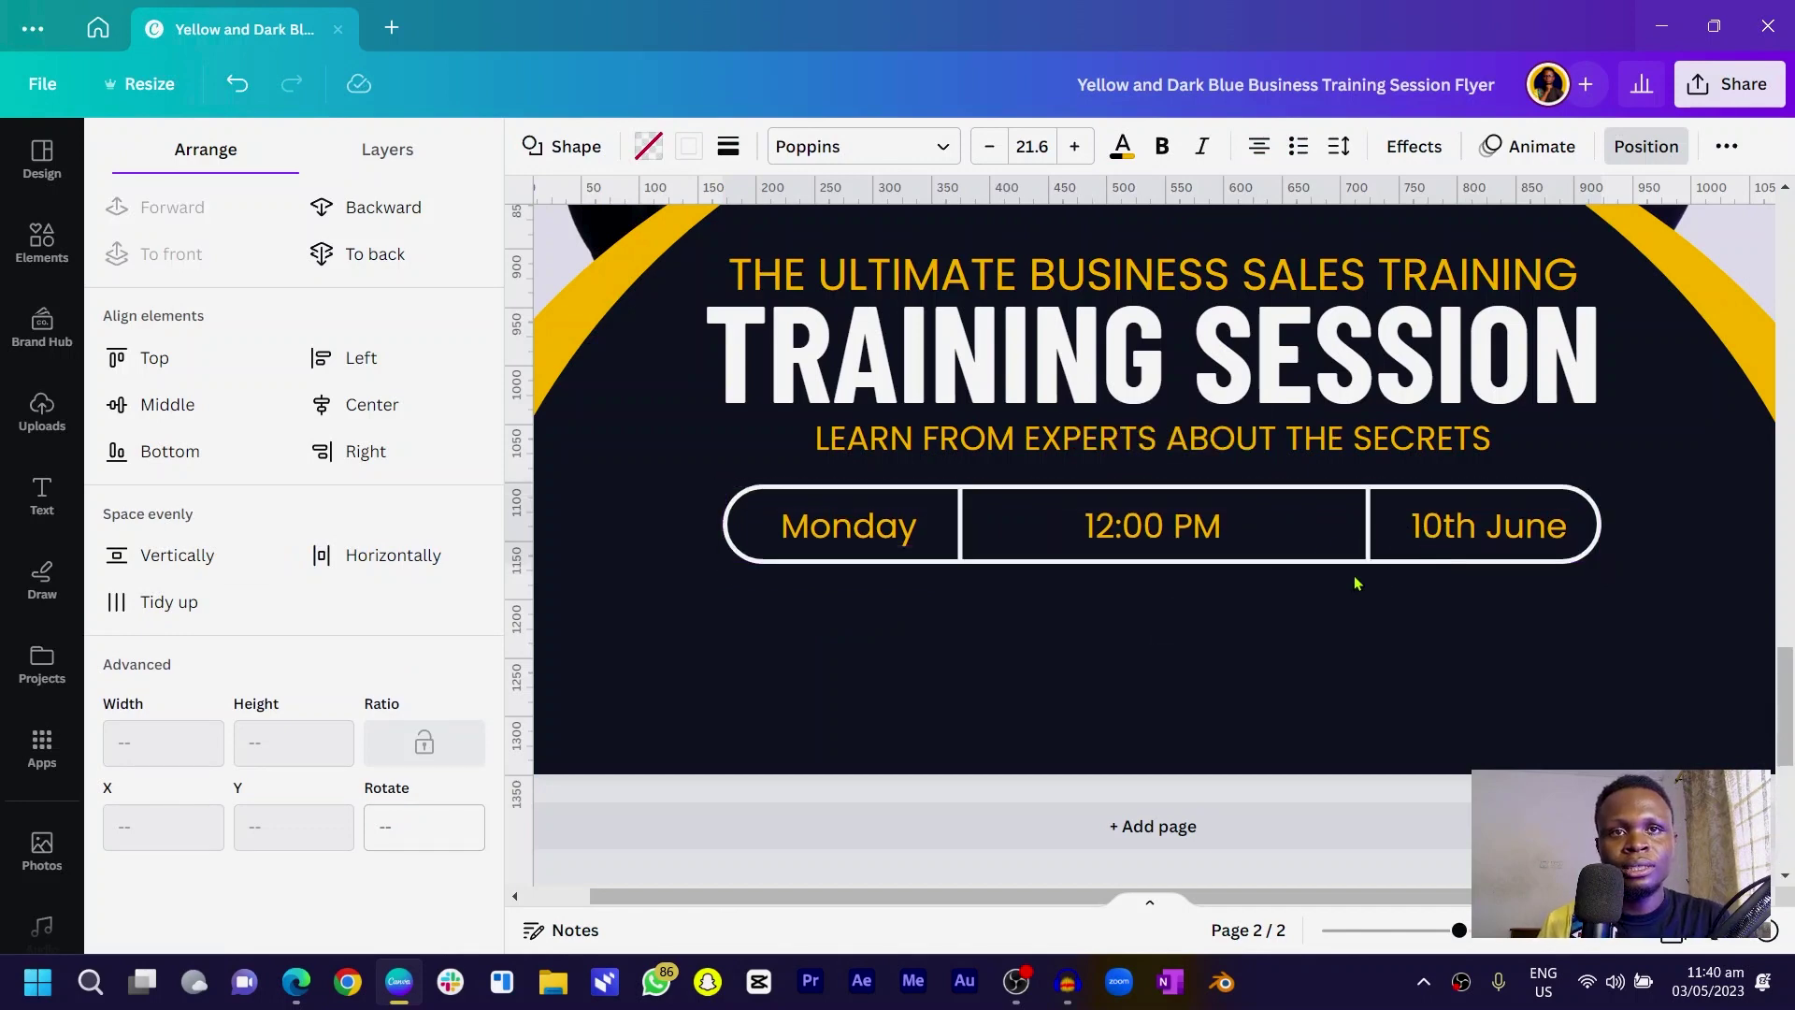
- Copy the call-us line, phone number, REGISTER NOW button and website from page 1 to page 2
scroll(1355, 581, "up", 10)
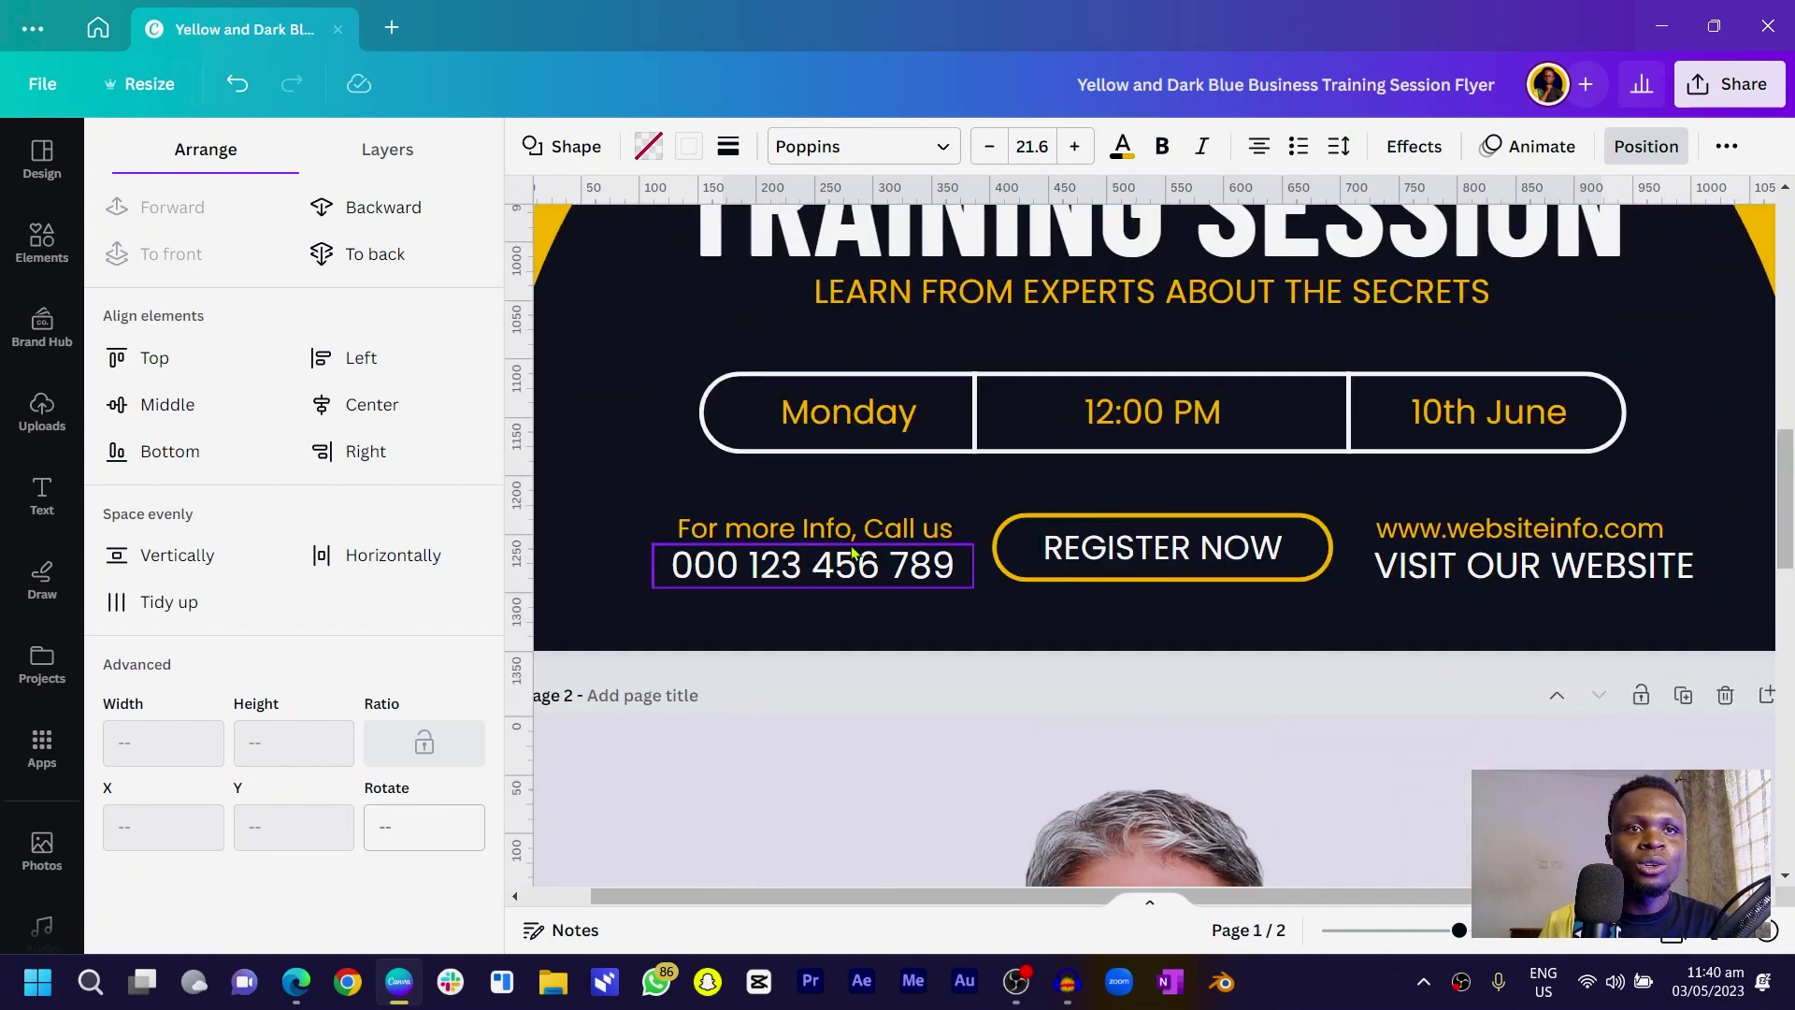
left_click(820, 530)
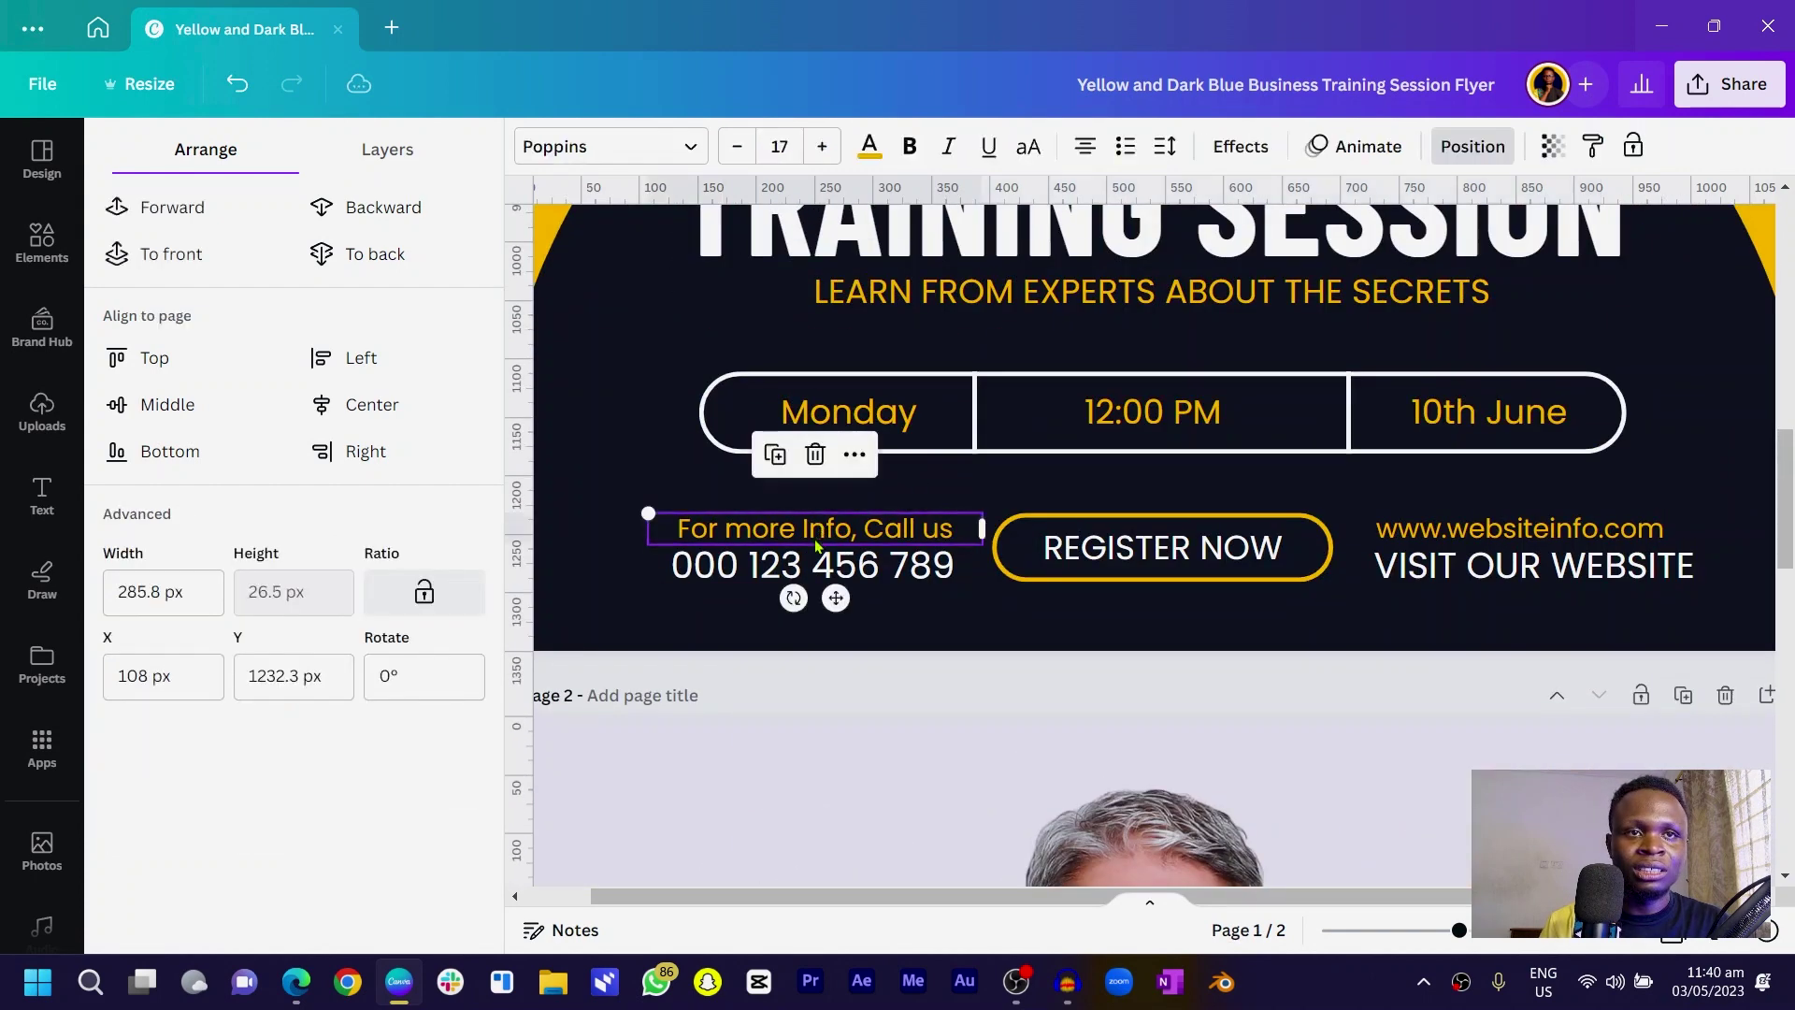
left_click(813, 564, "shift")
left_click(1158, 551, "shift")
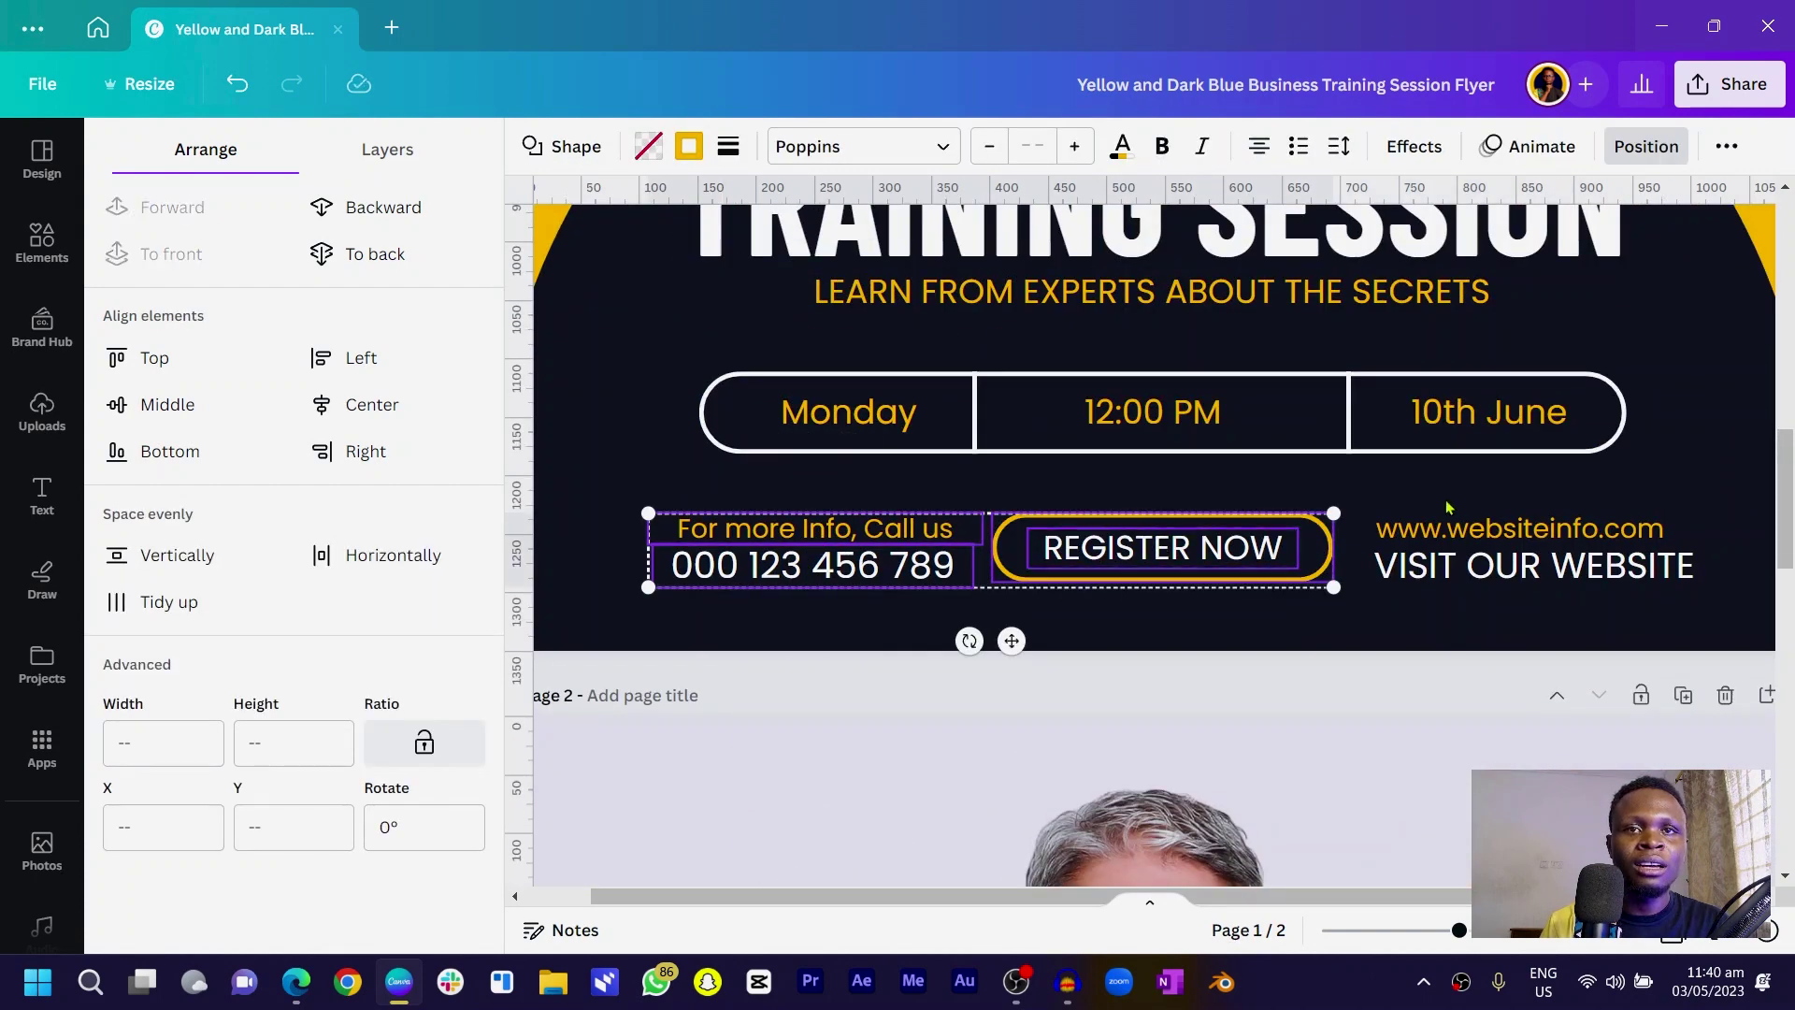
left_click(1459, 552, "shift")
scroll(1463, 579, "down", 5)
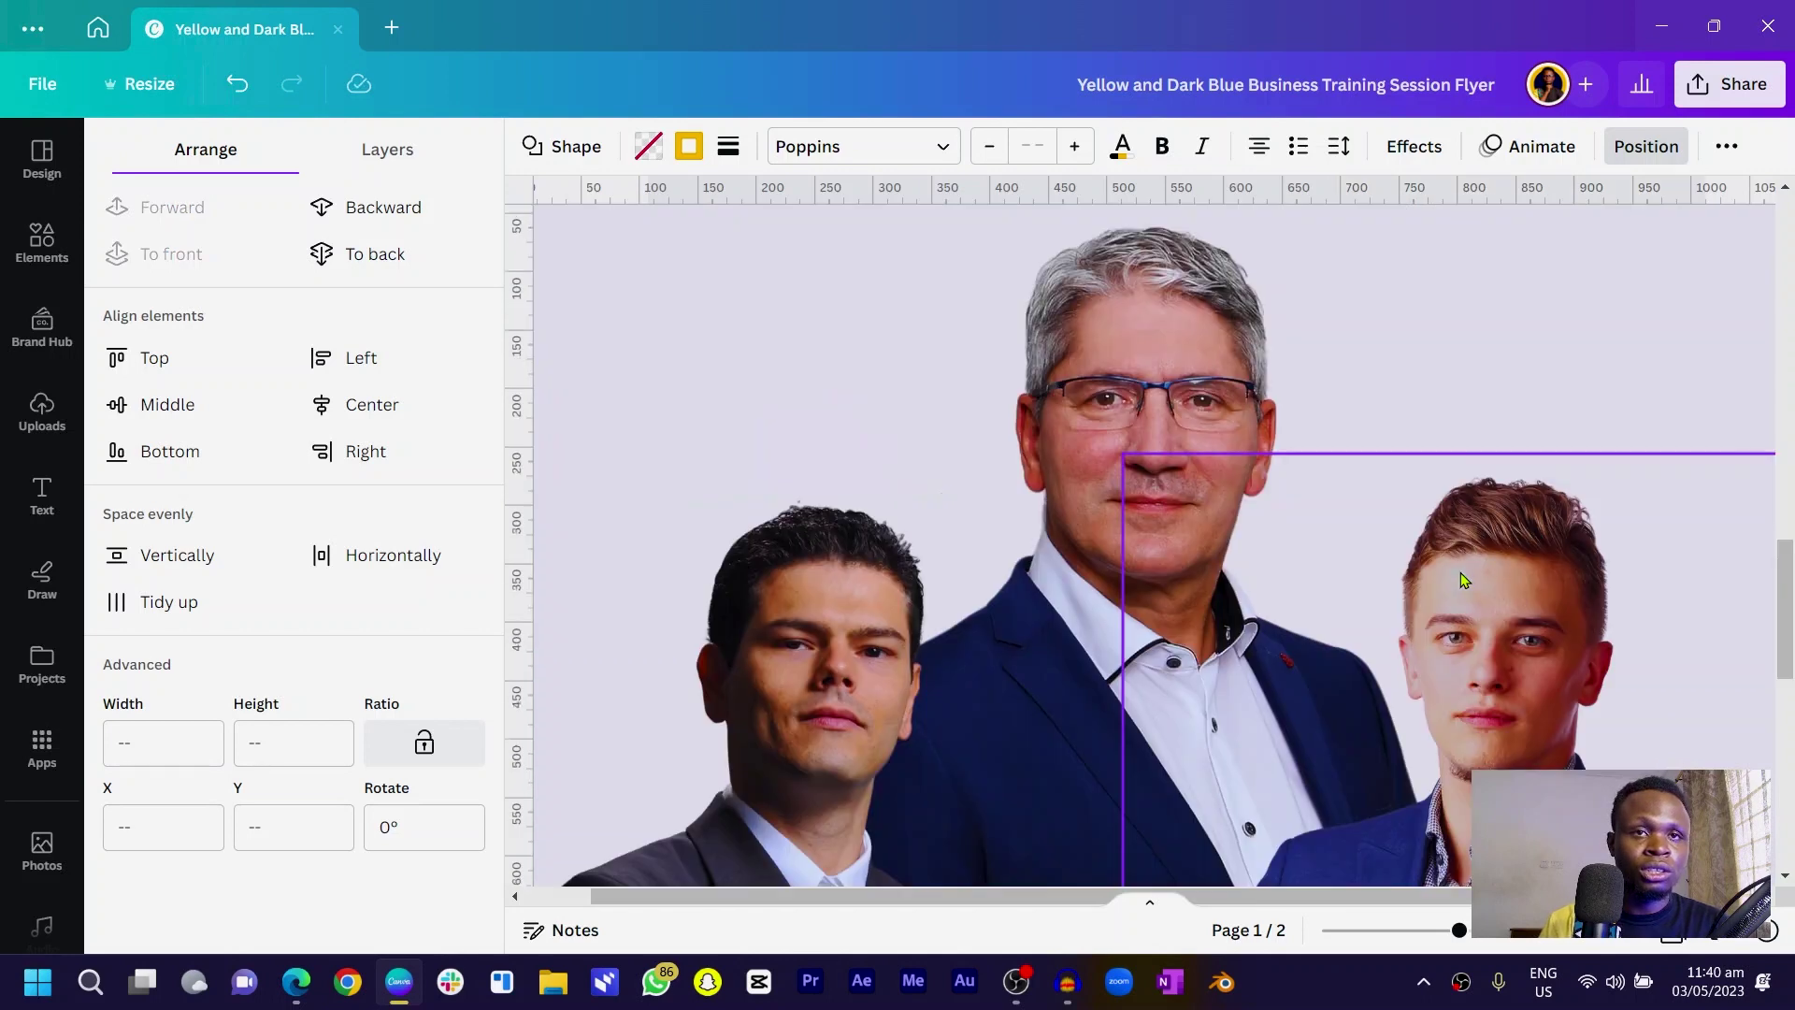
scroll(1461, 570, "down", 10)
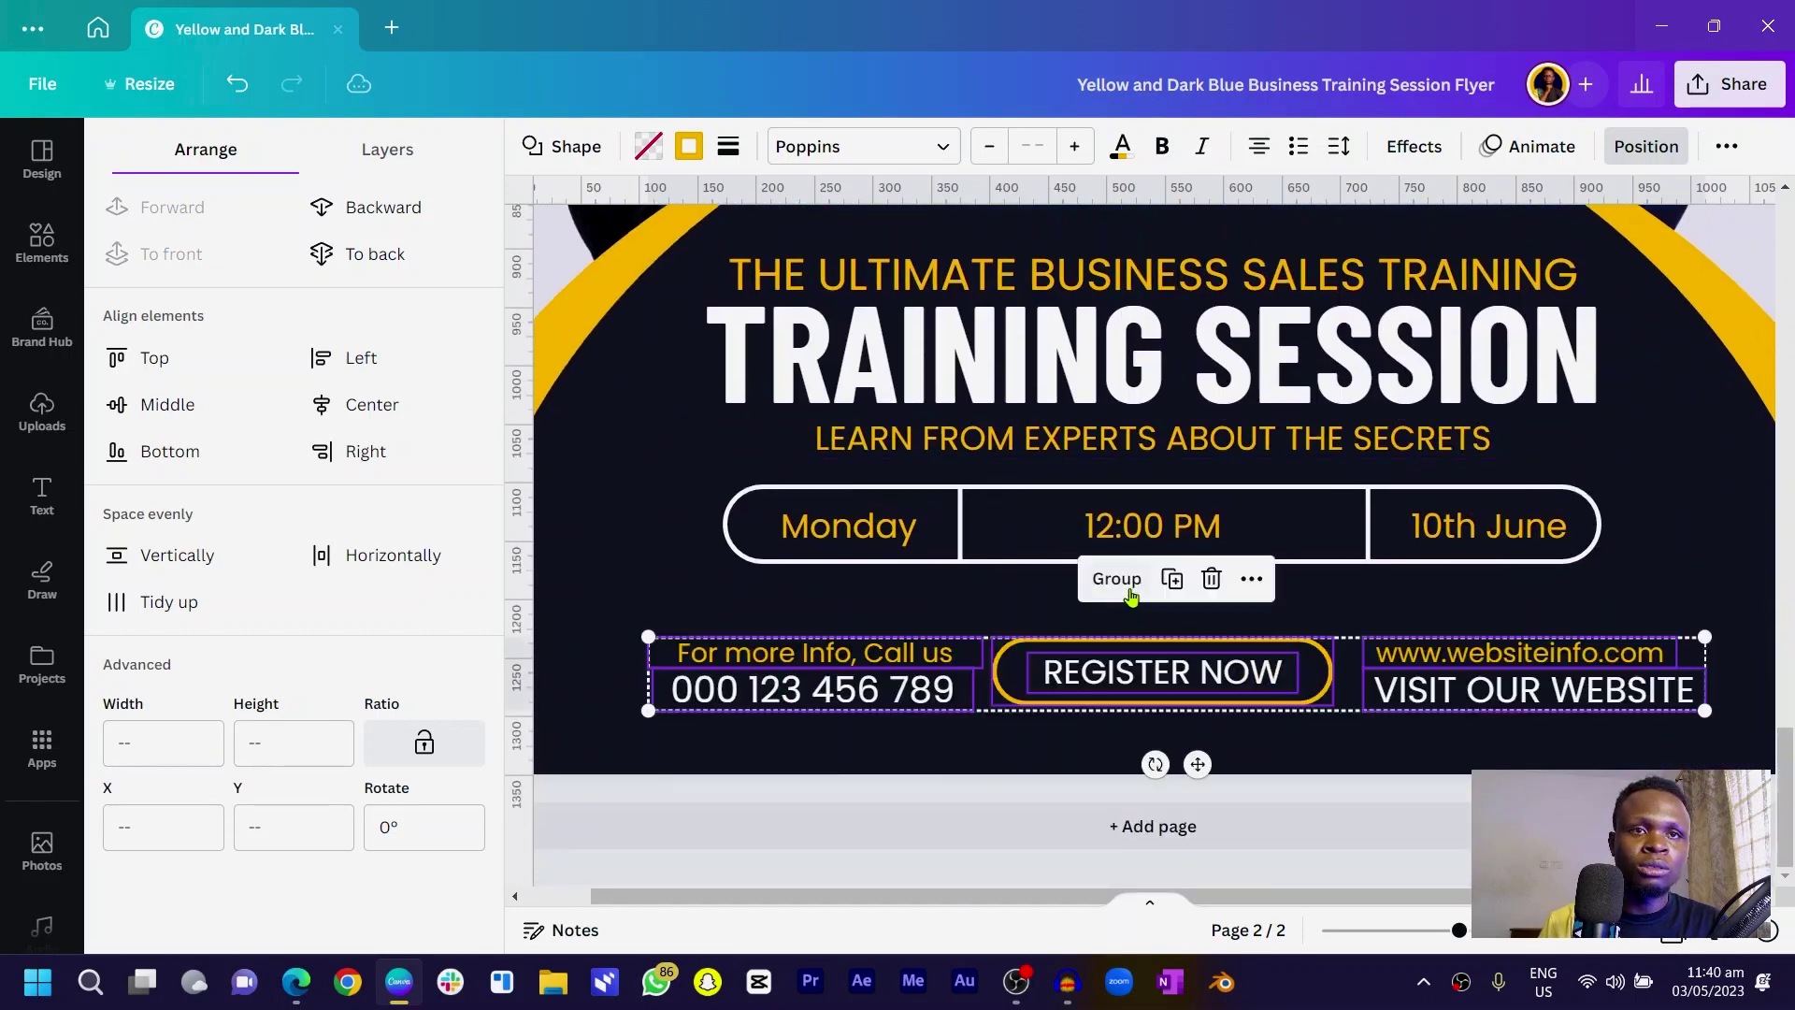
left_click(718, 599)
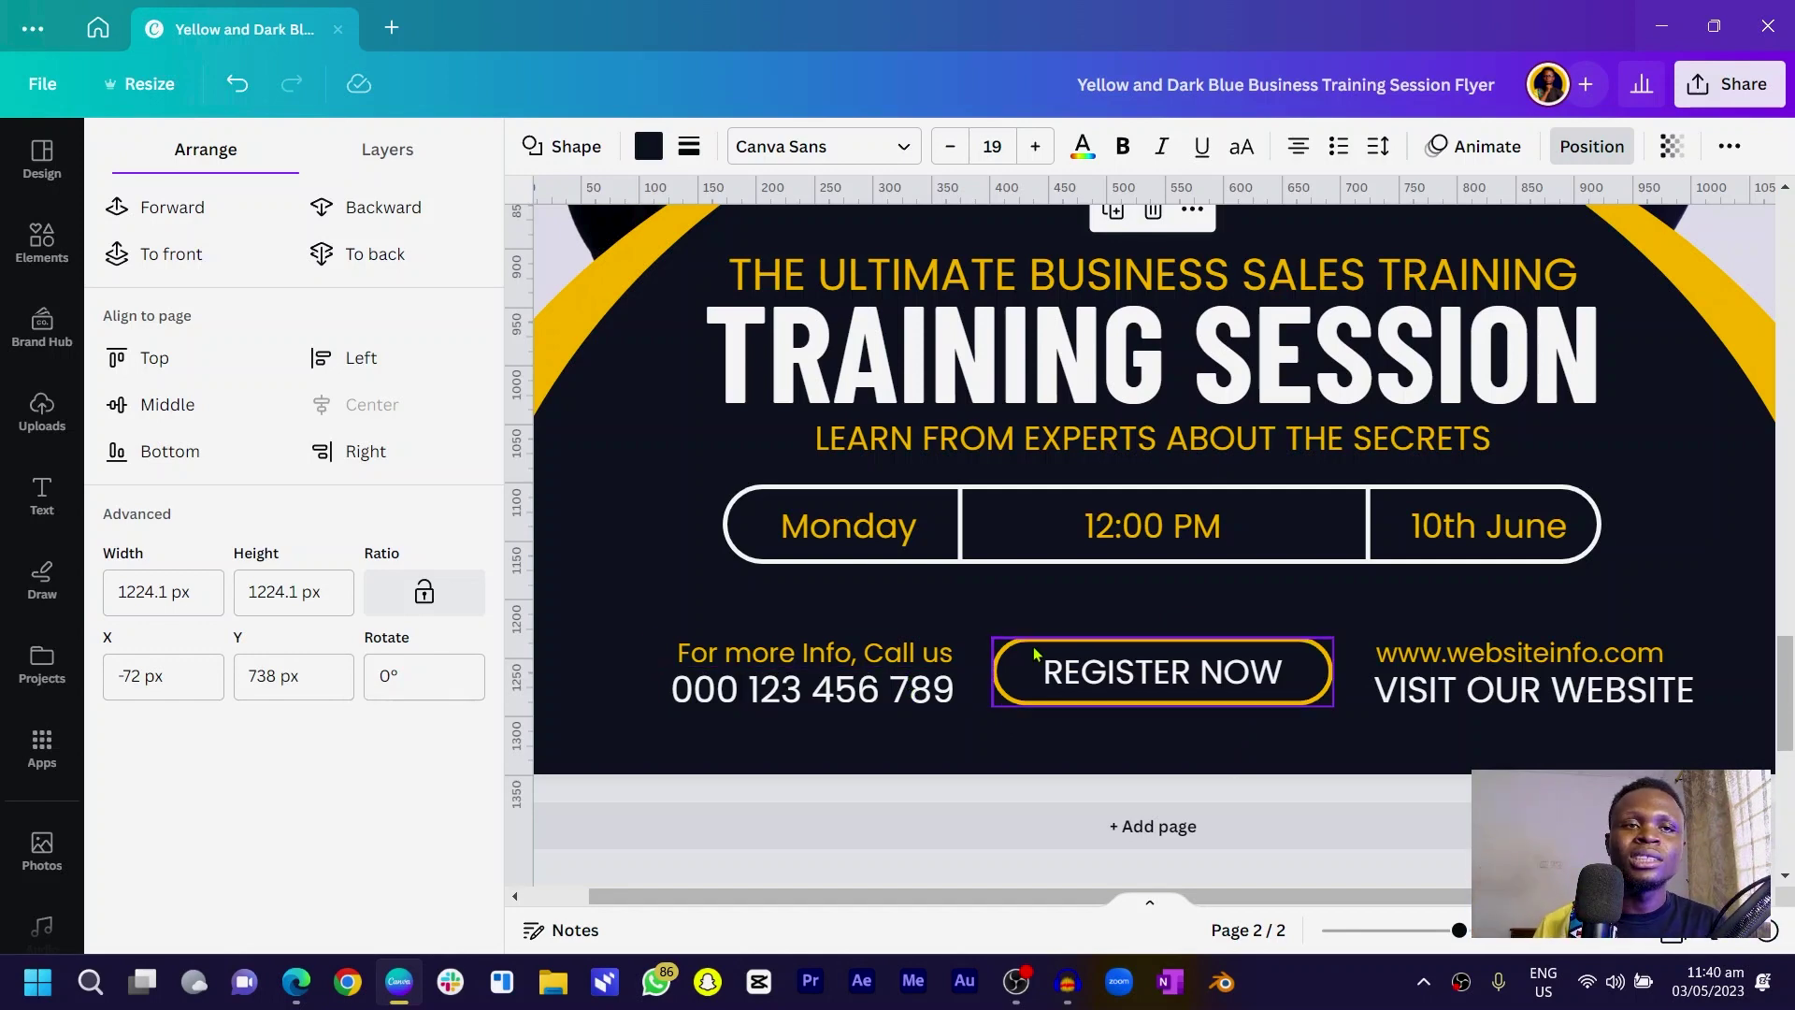
scroll(1205, 594, "down", 2)
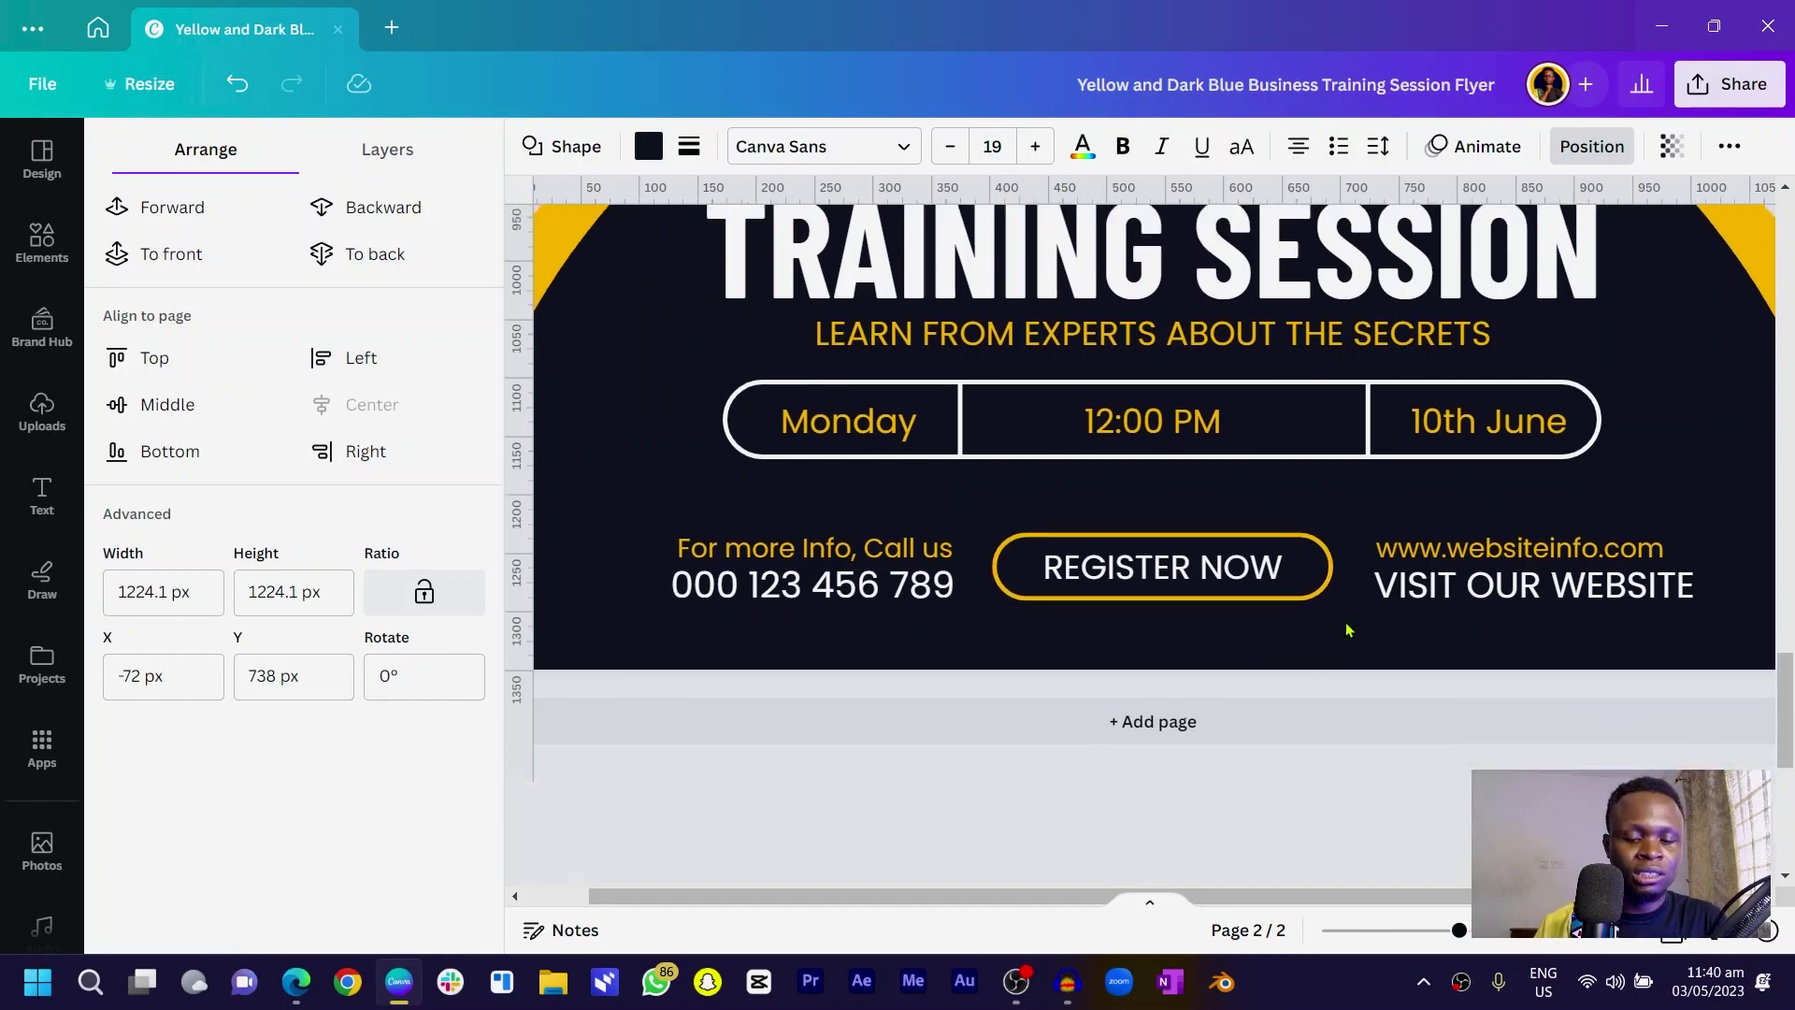
scroll(1344, 610, "up", 5)
scroll(1346, 629, "up", 4)
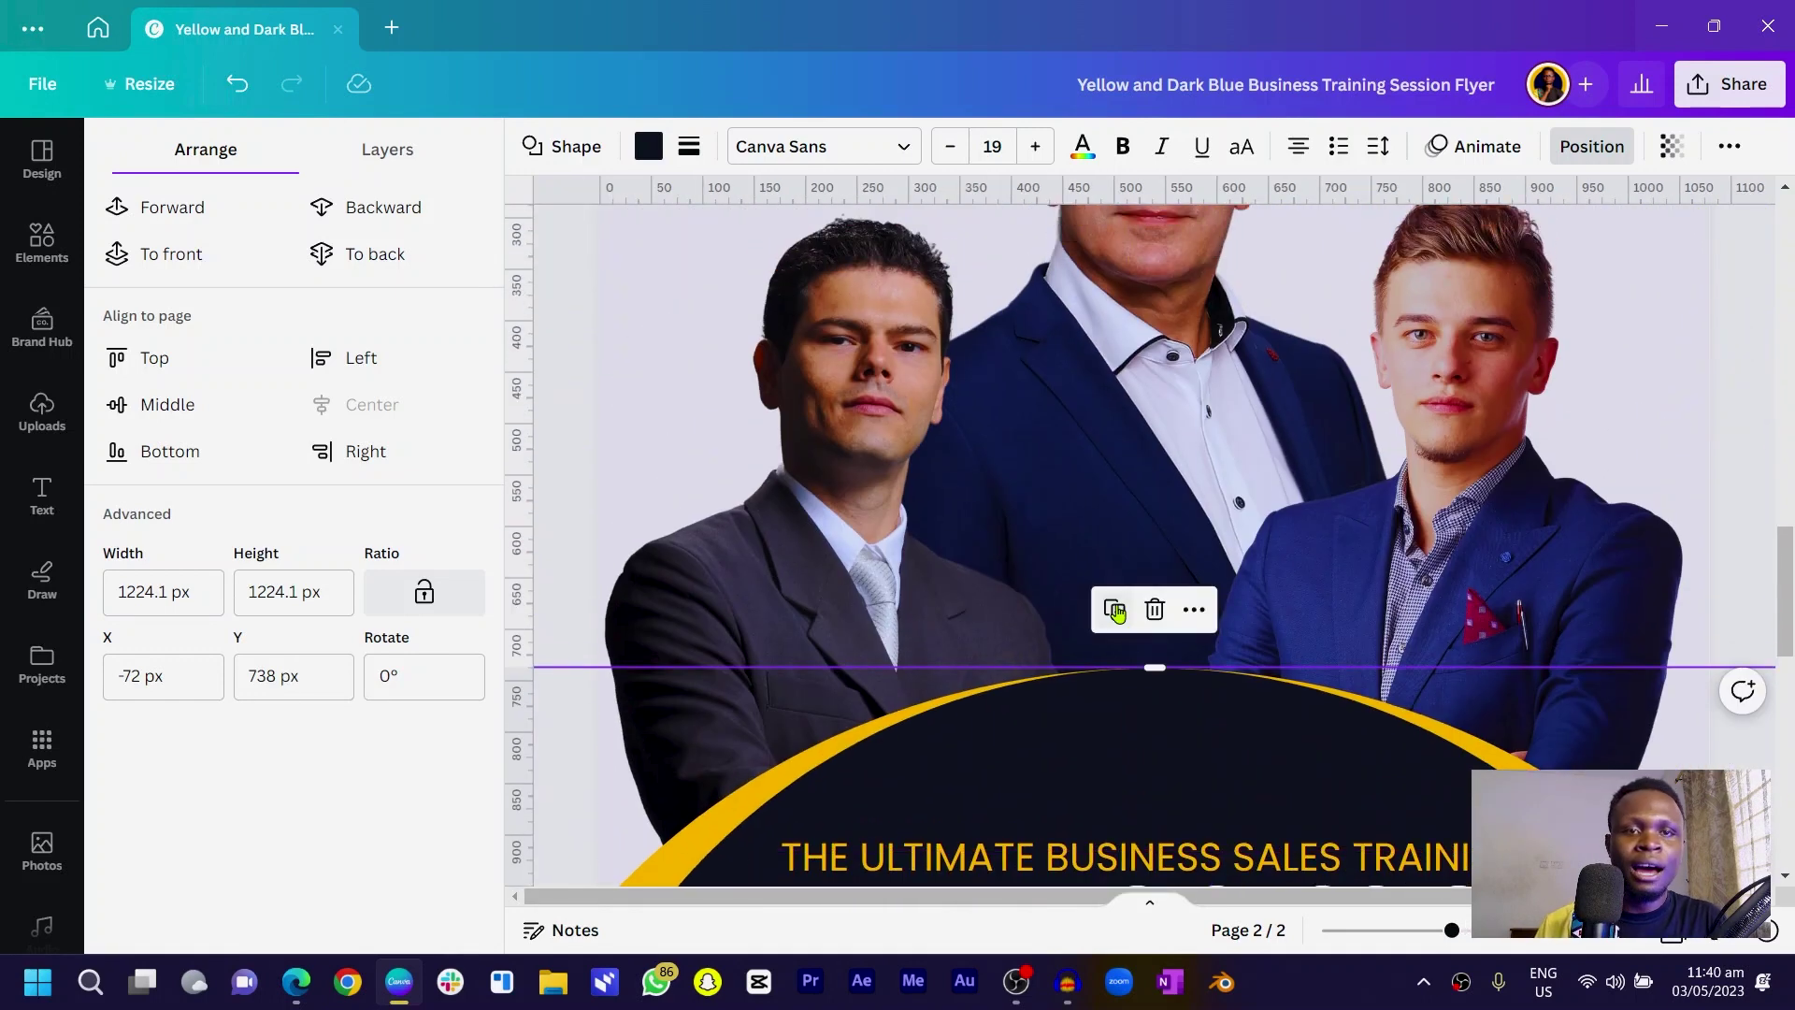
scroll(1115, 609, "down", 3)
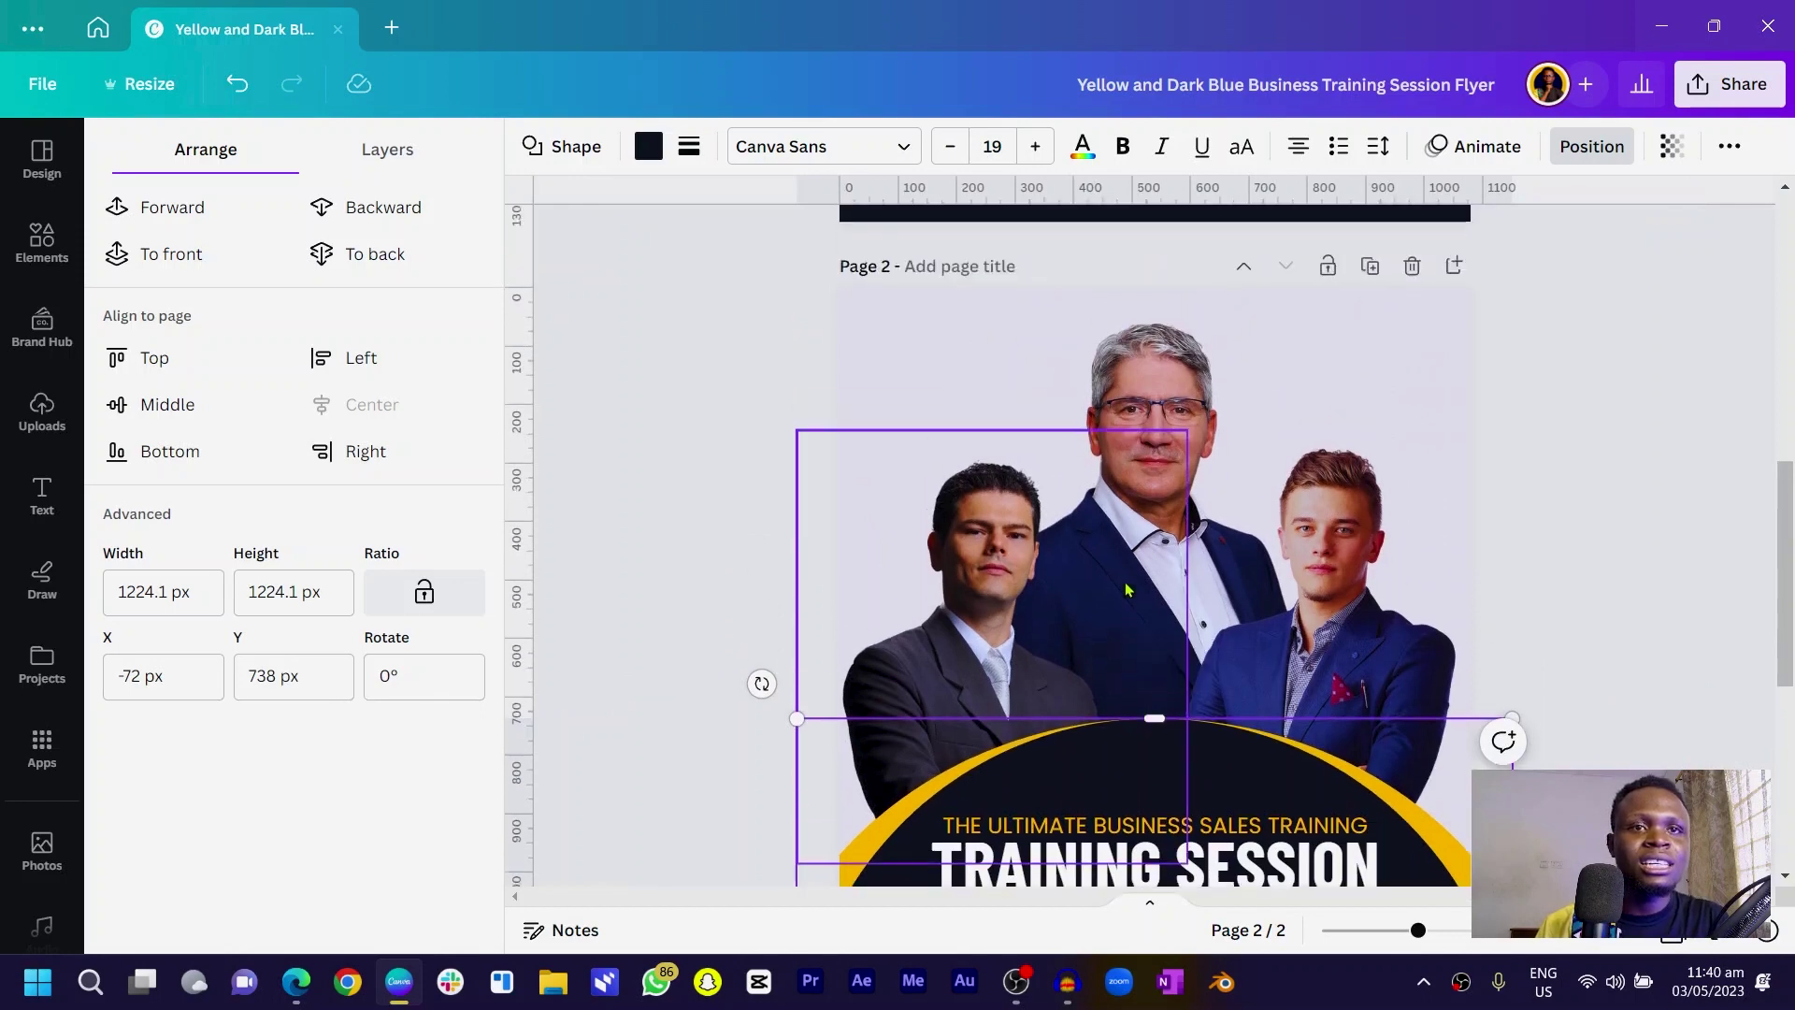
- Search the photo library for ABSTRACT
left_click(42, 847)
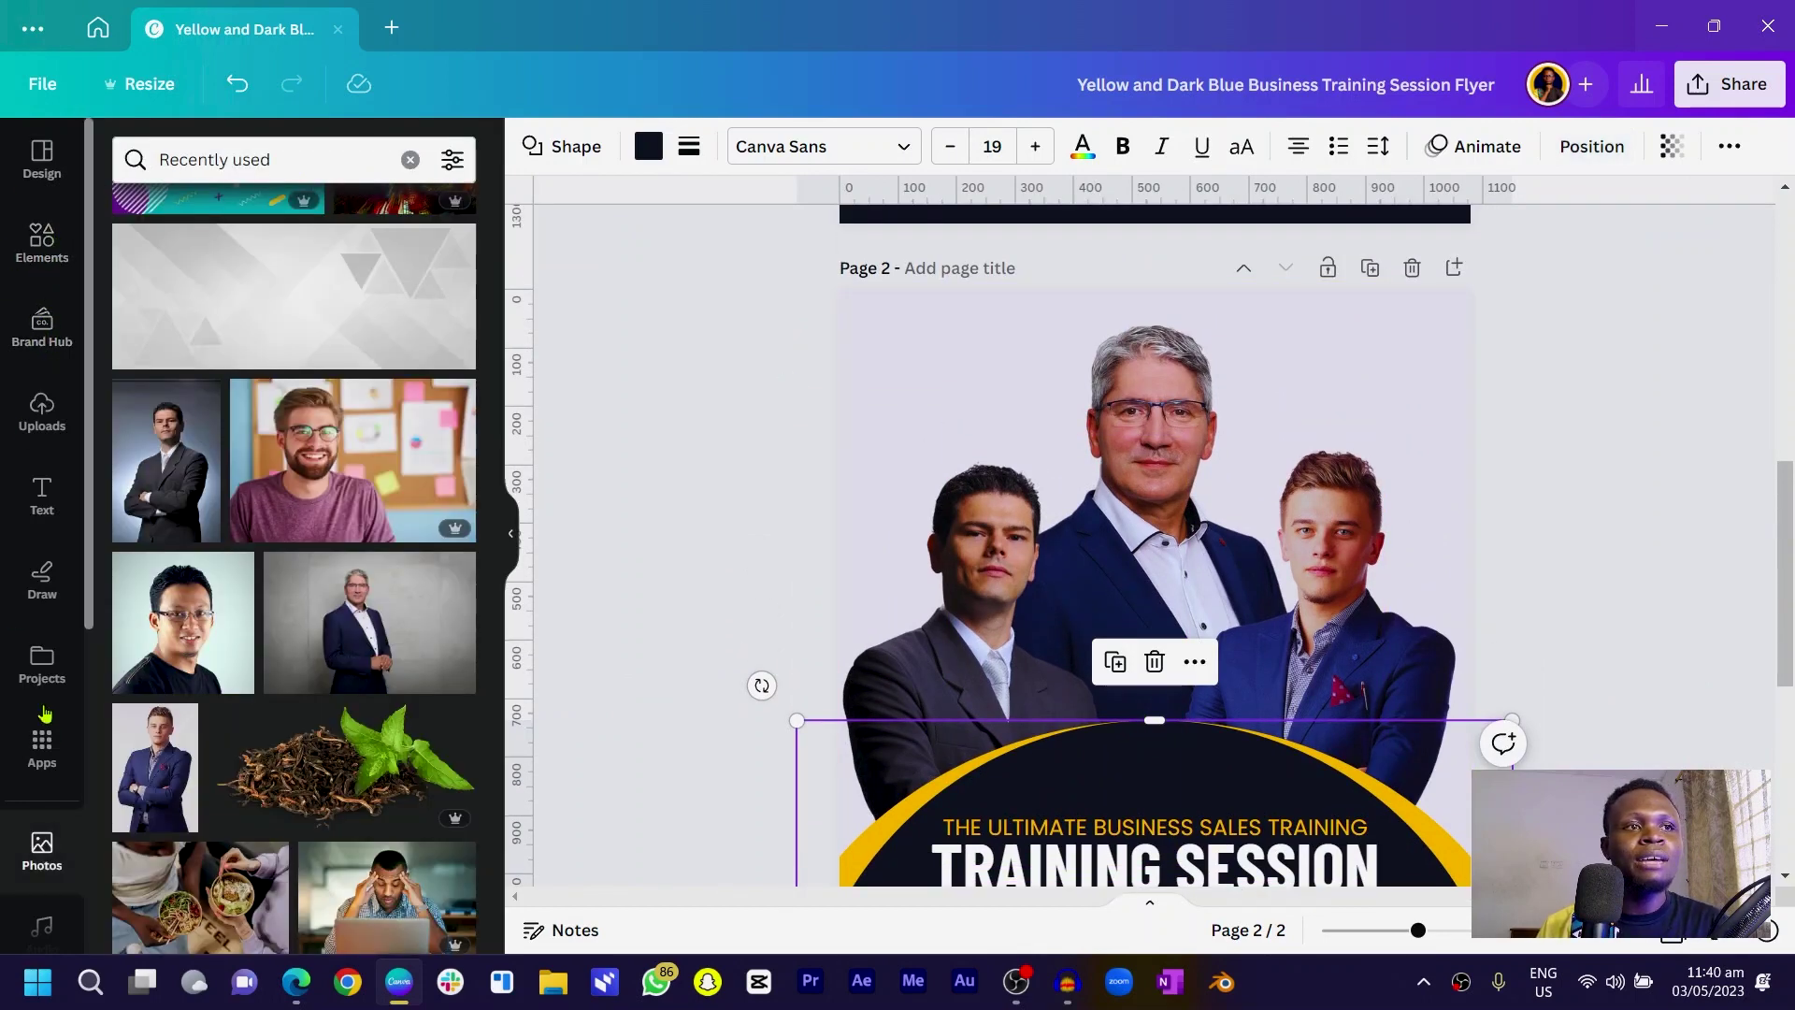
left_click(34, 848)
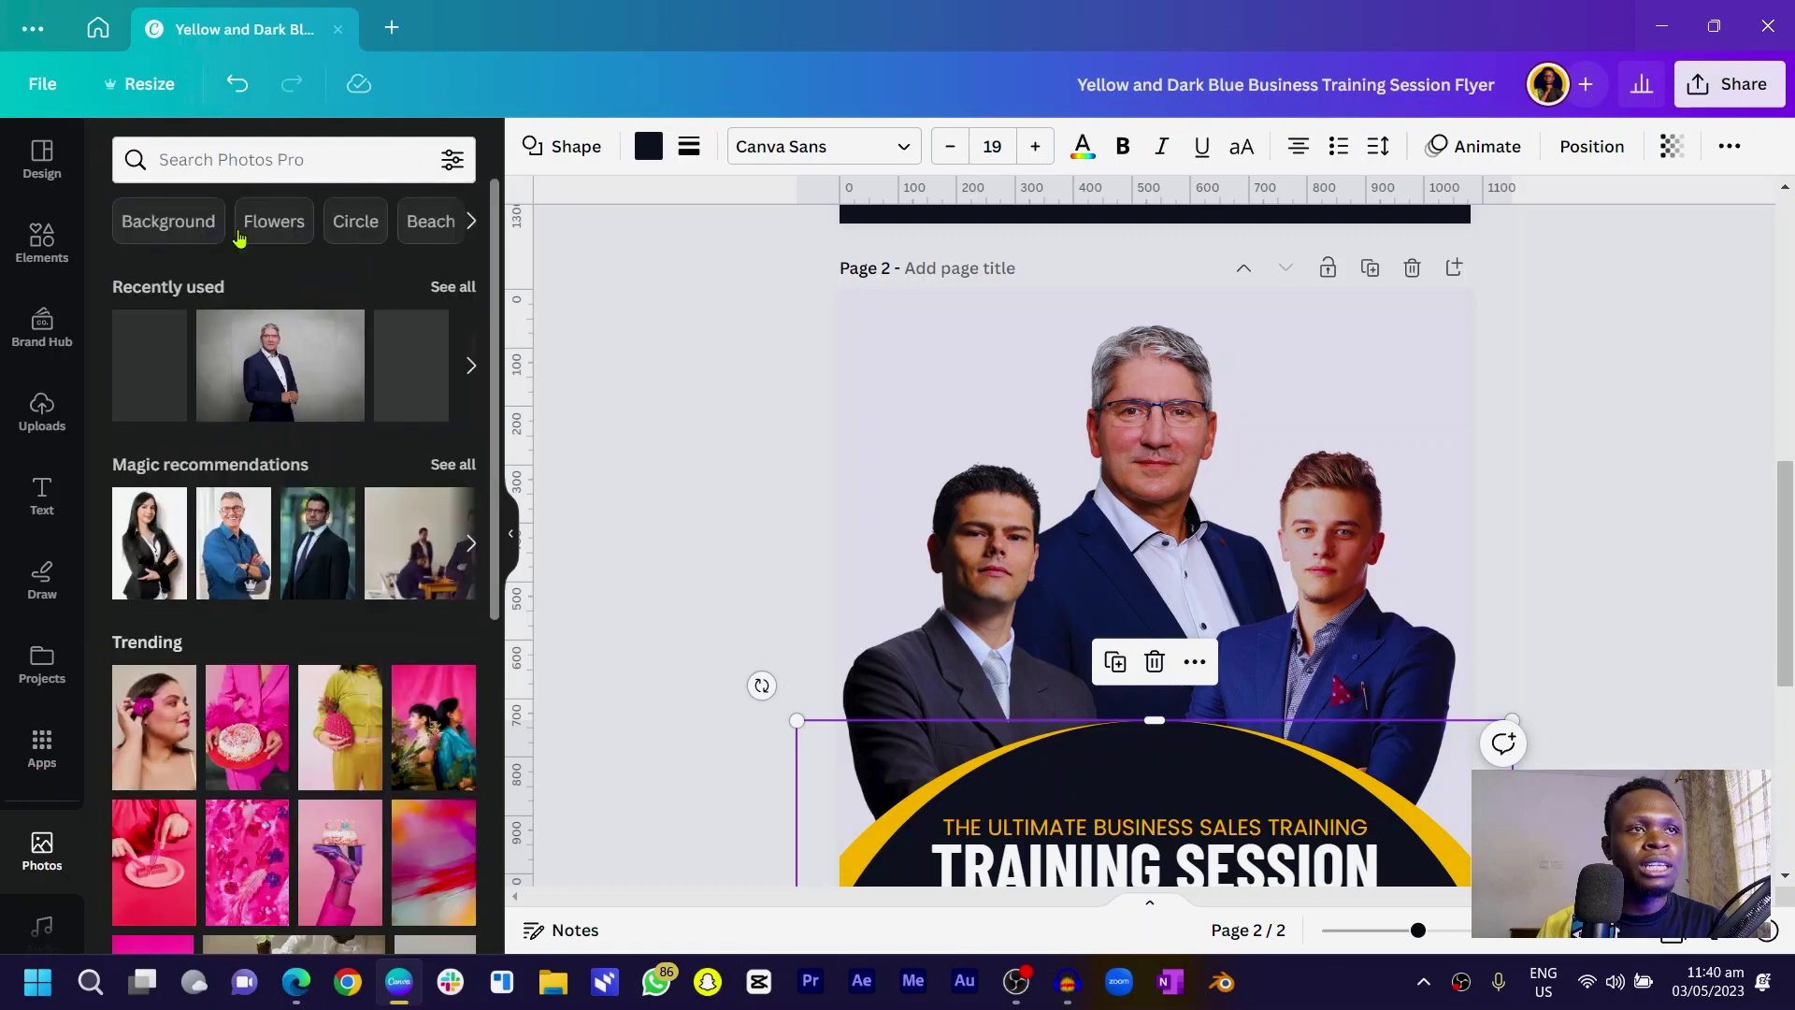
left_click(228, 161)
type("ABS")
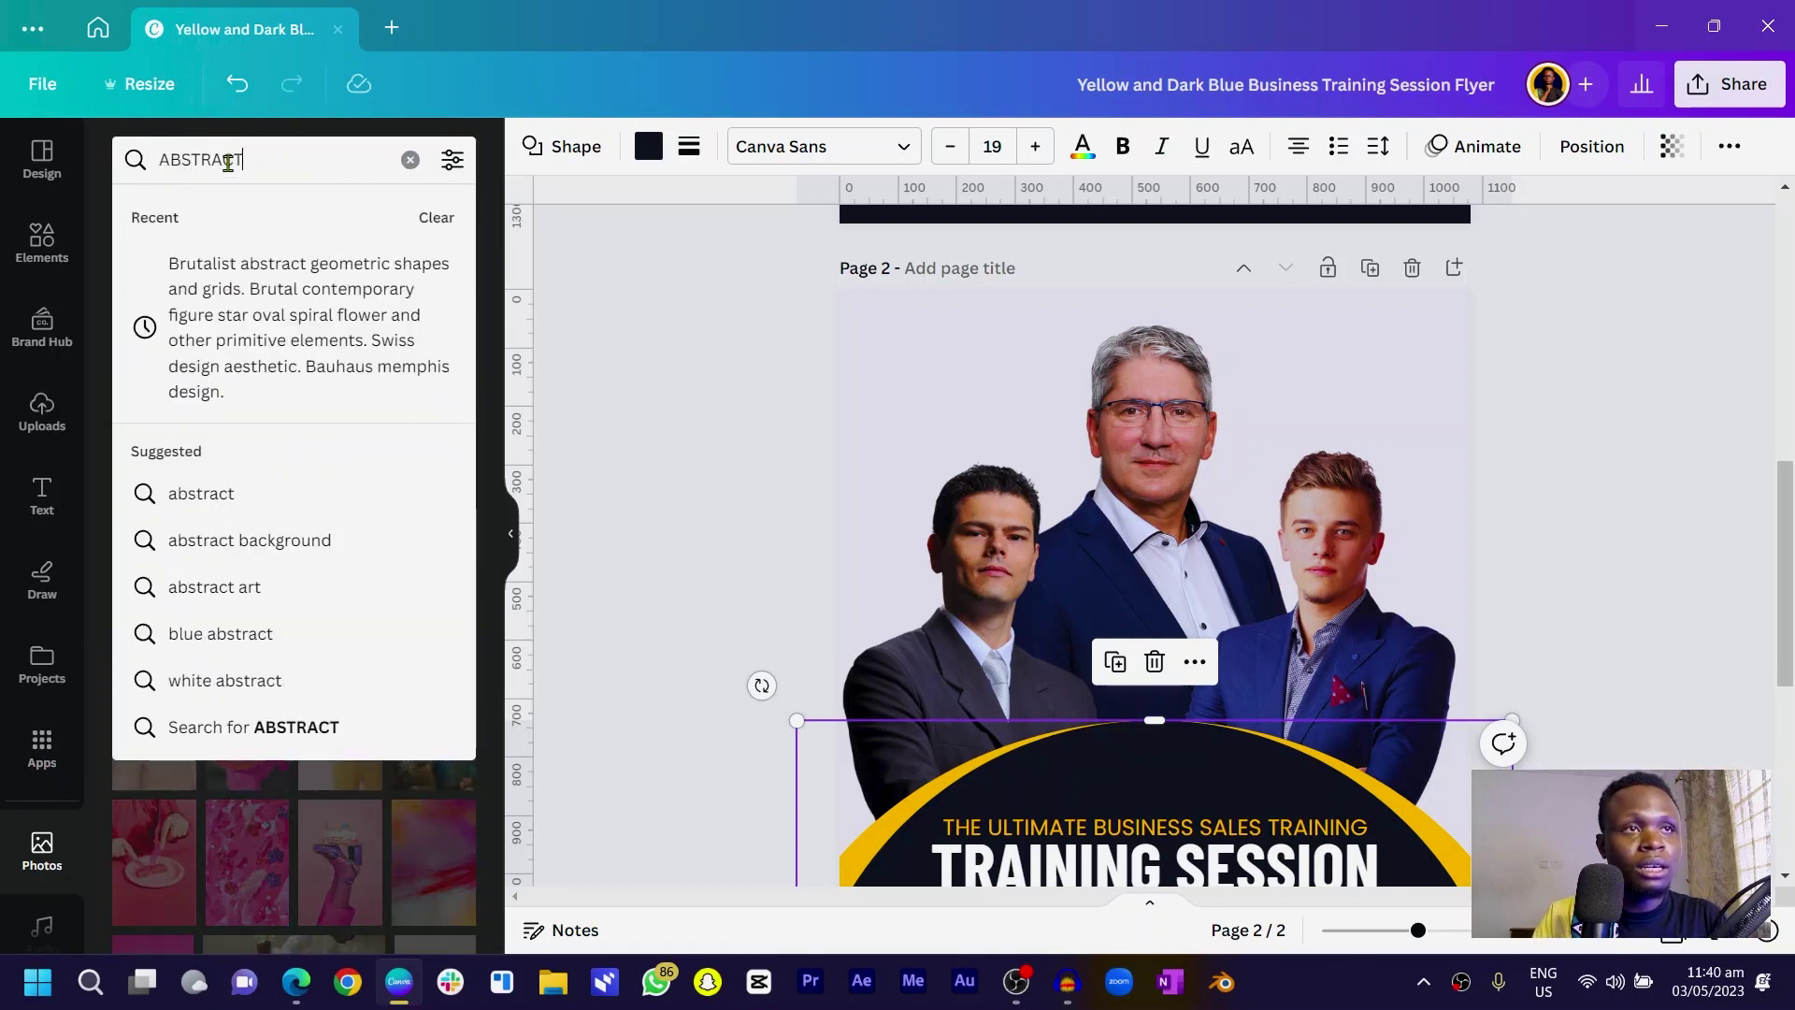
type("TRACT")
key("Return")
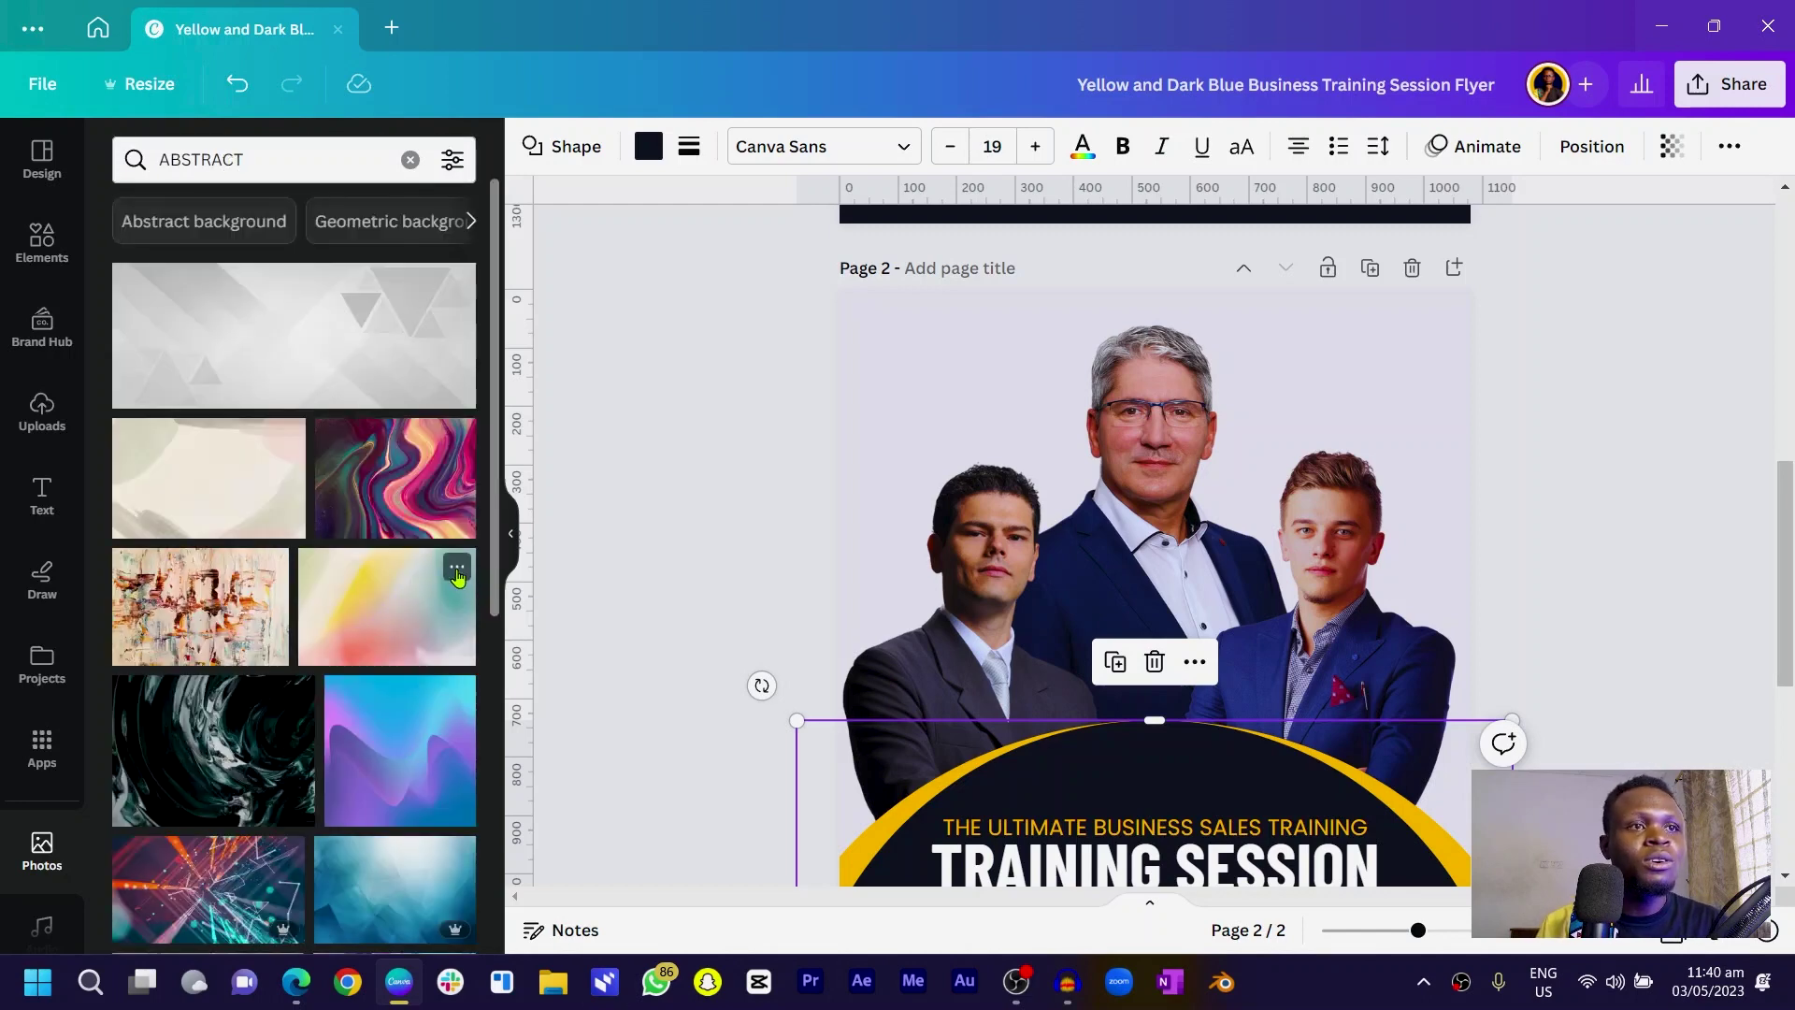
scroll(393, 617, "down", 3)
scroll(241, 697, "down", 3)
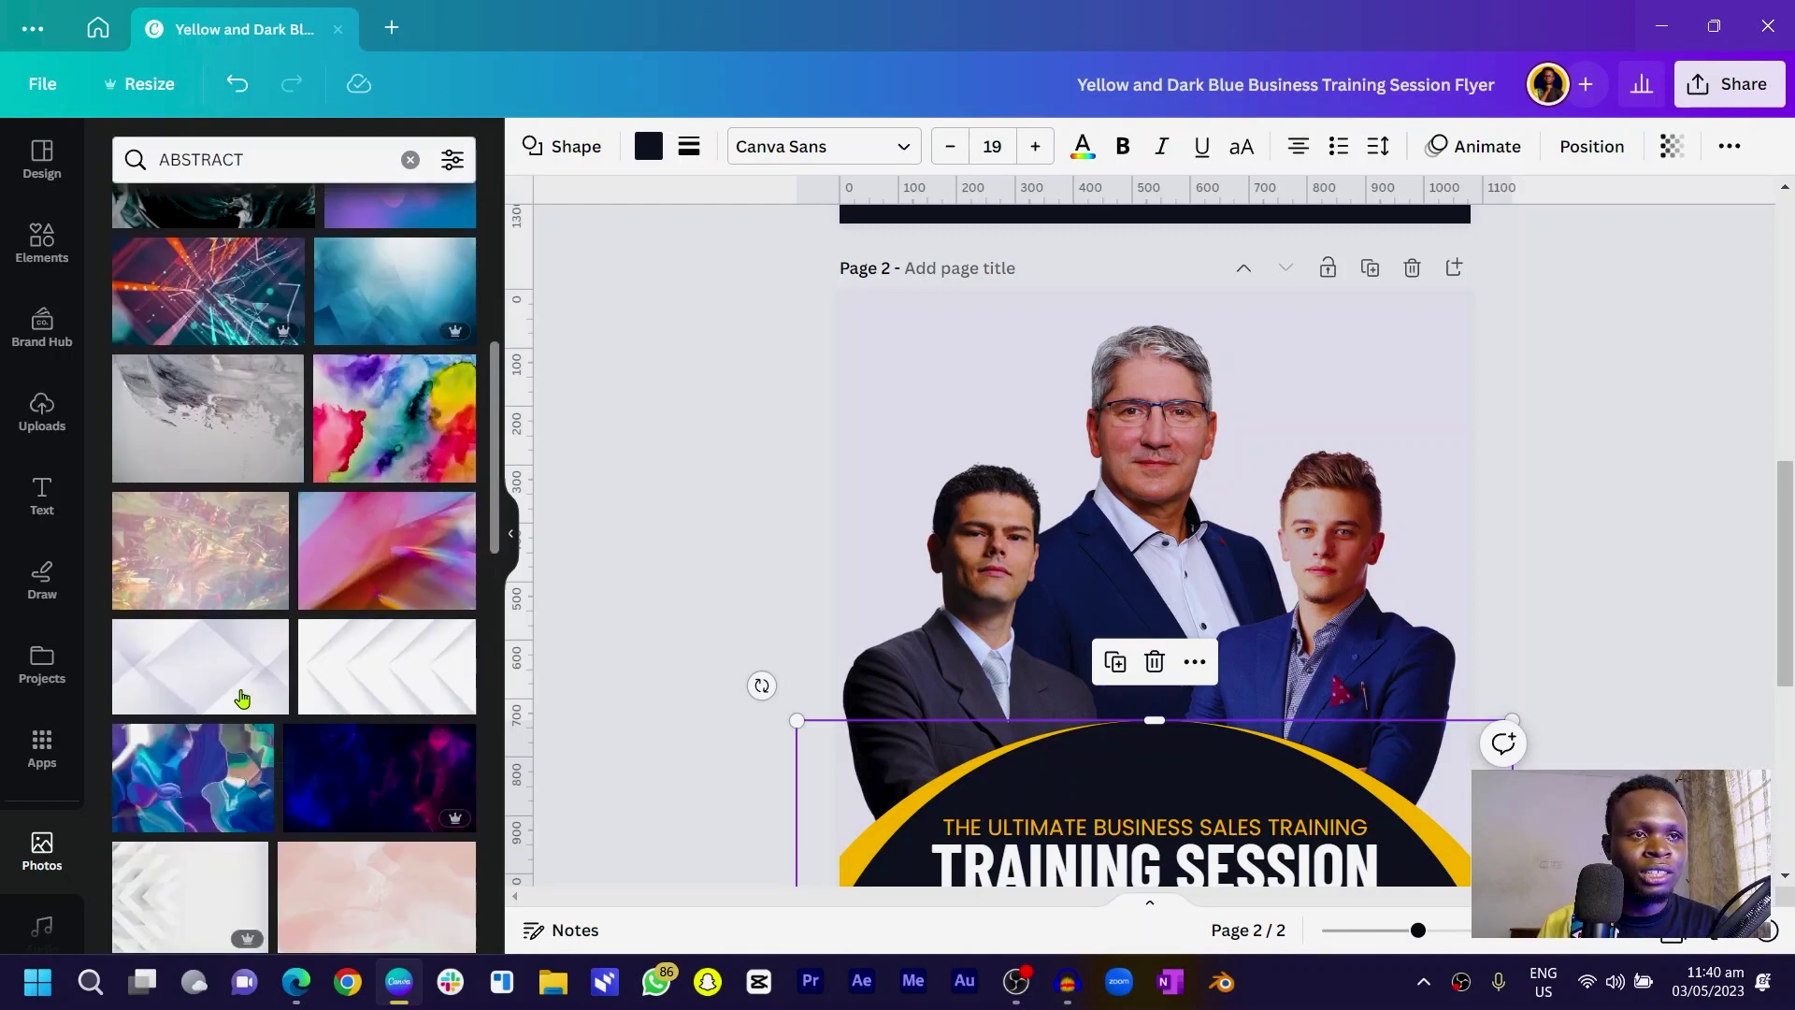
scroll(252, 699, "up", 5)
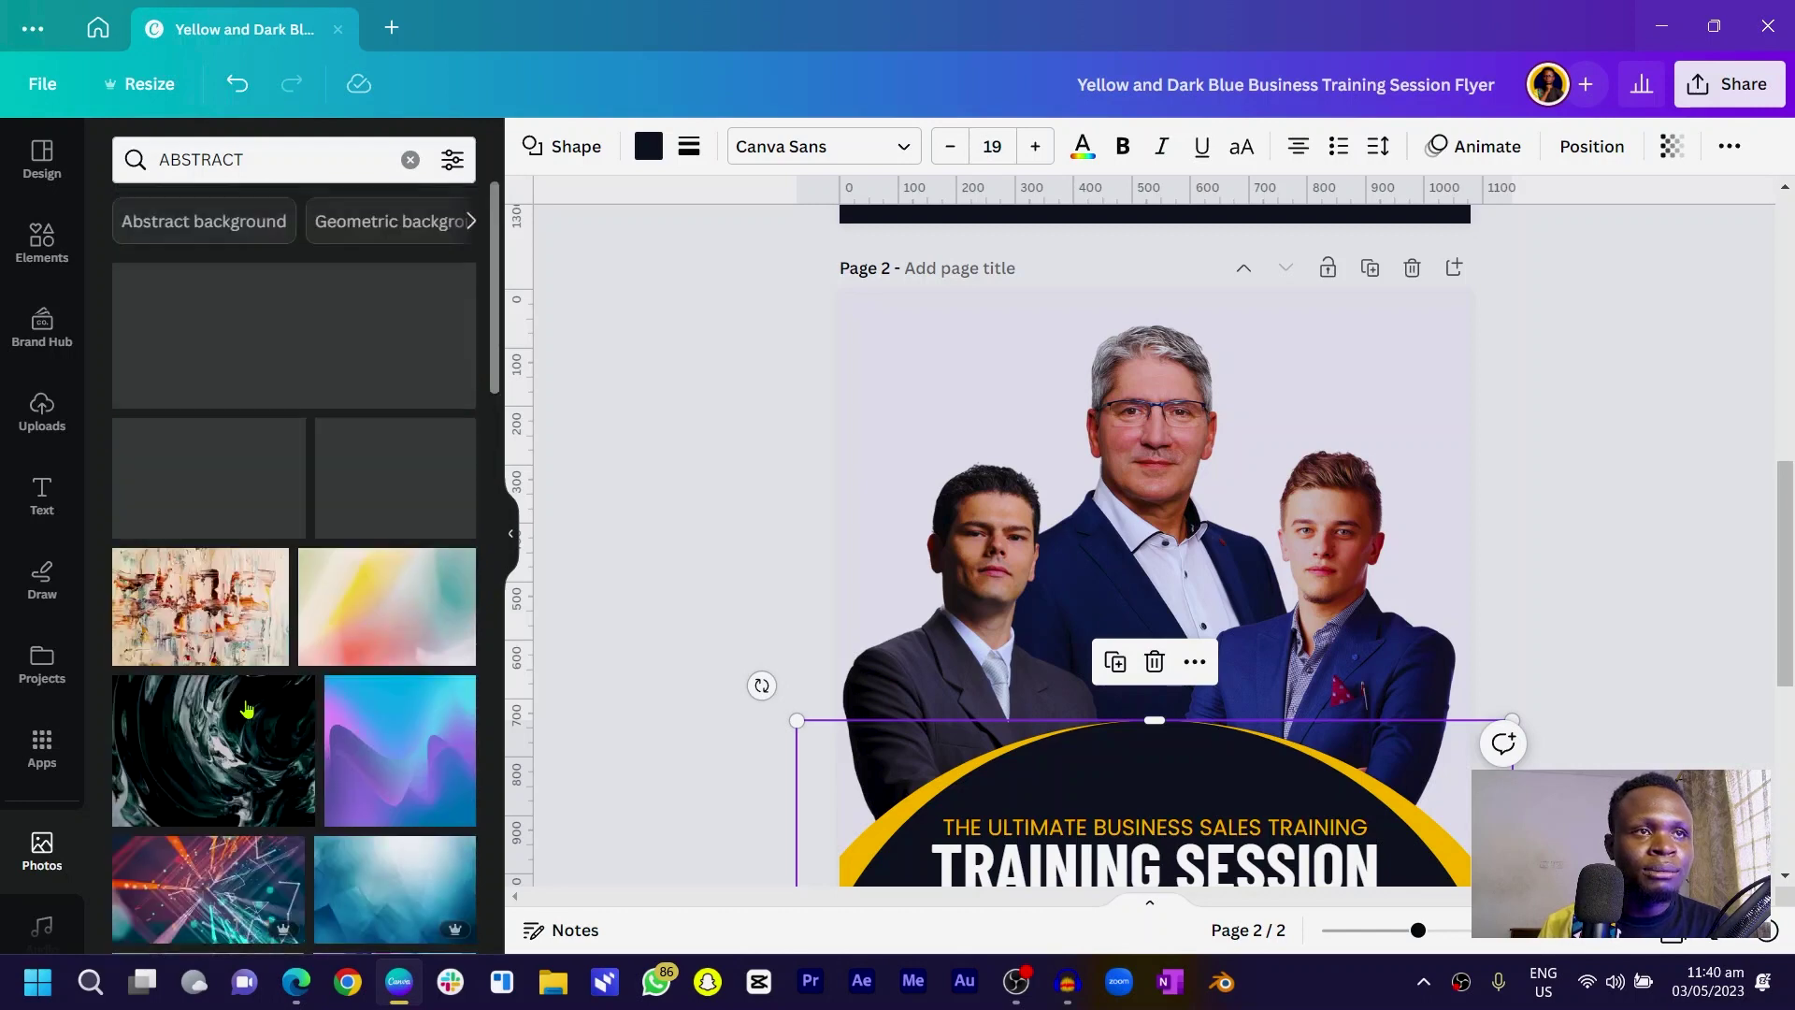
scroll(266, 407, "down", 5)
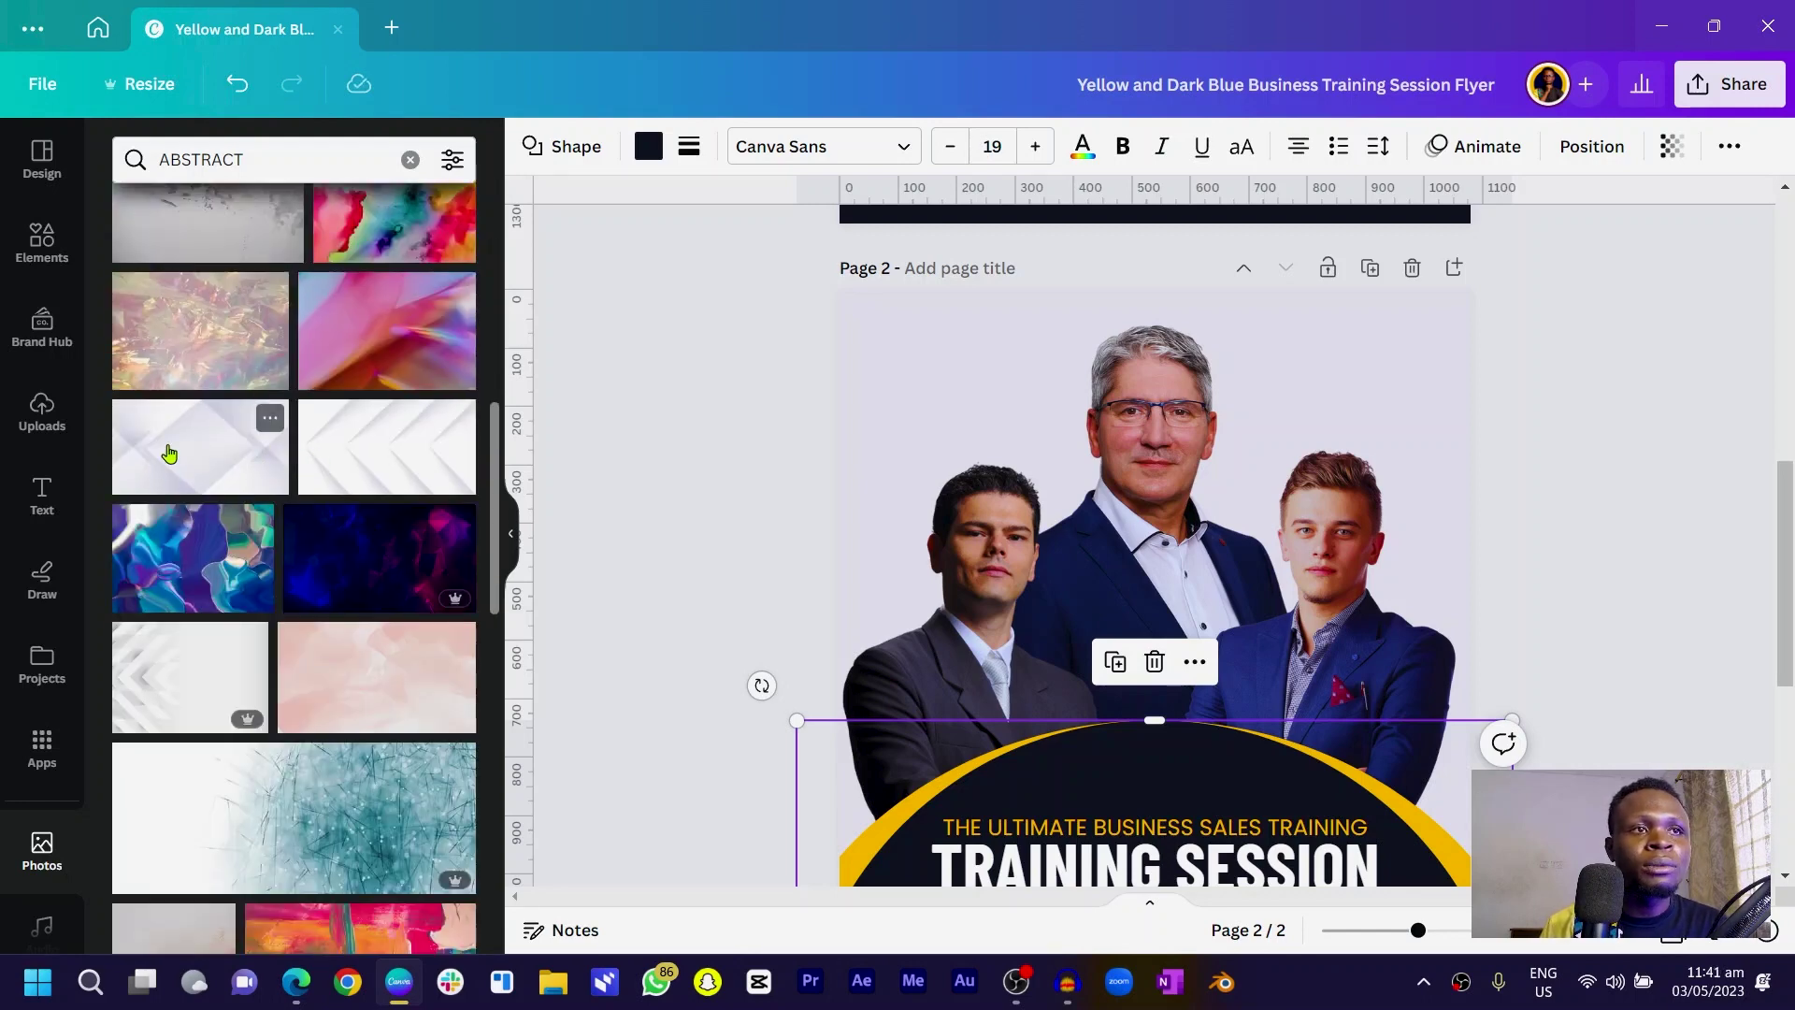
- Add the light geometric abstract photo and stretch it across the top of page 2
left_click(168, 453)
left_click_drag(1078, 645, 1029, 401)
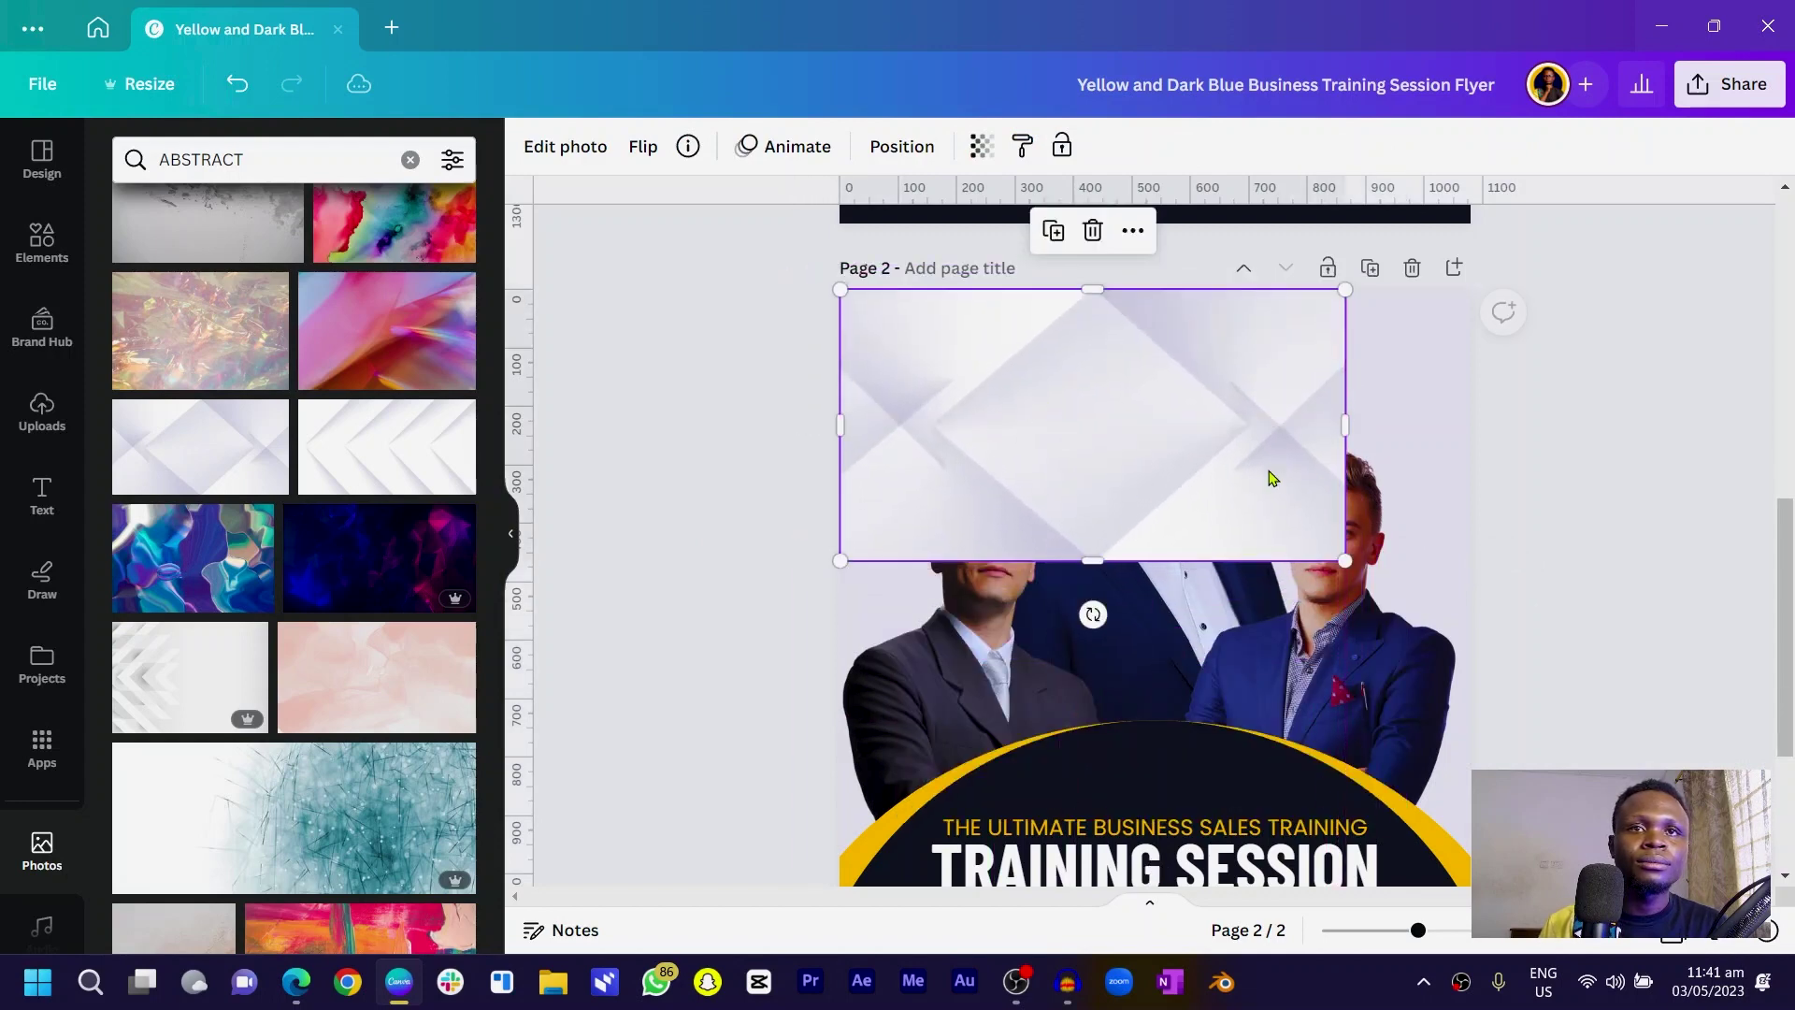
left_click_drag(1346, 425, 1470, 425)
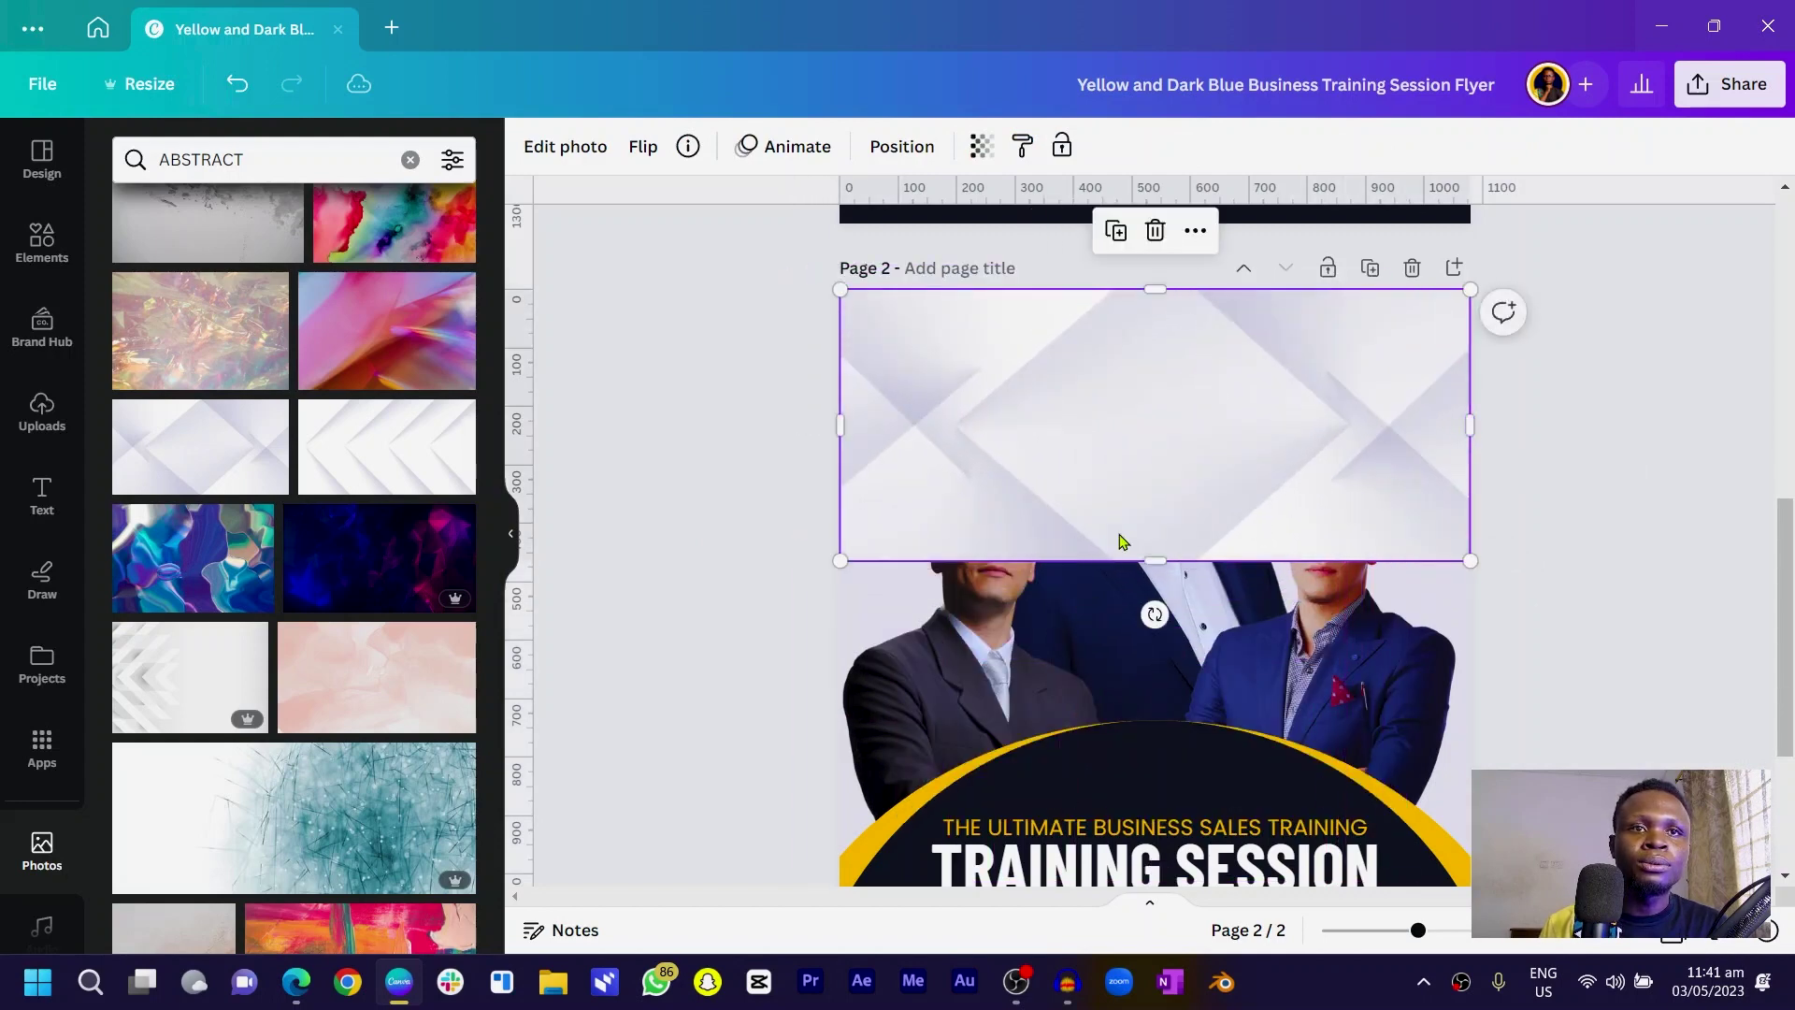
left_click_drag(1147, 554, 1150, 855)
- Move the abstract photo's layer beneath the businessmen in the layers list
right_click(1075, 481)
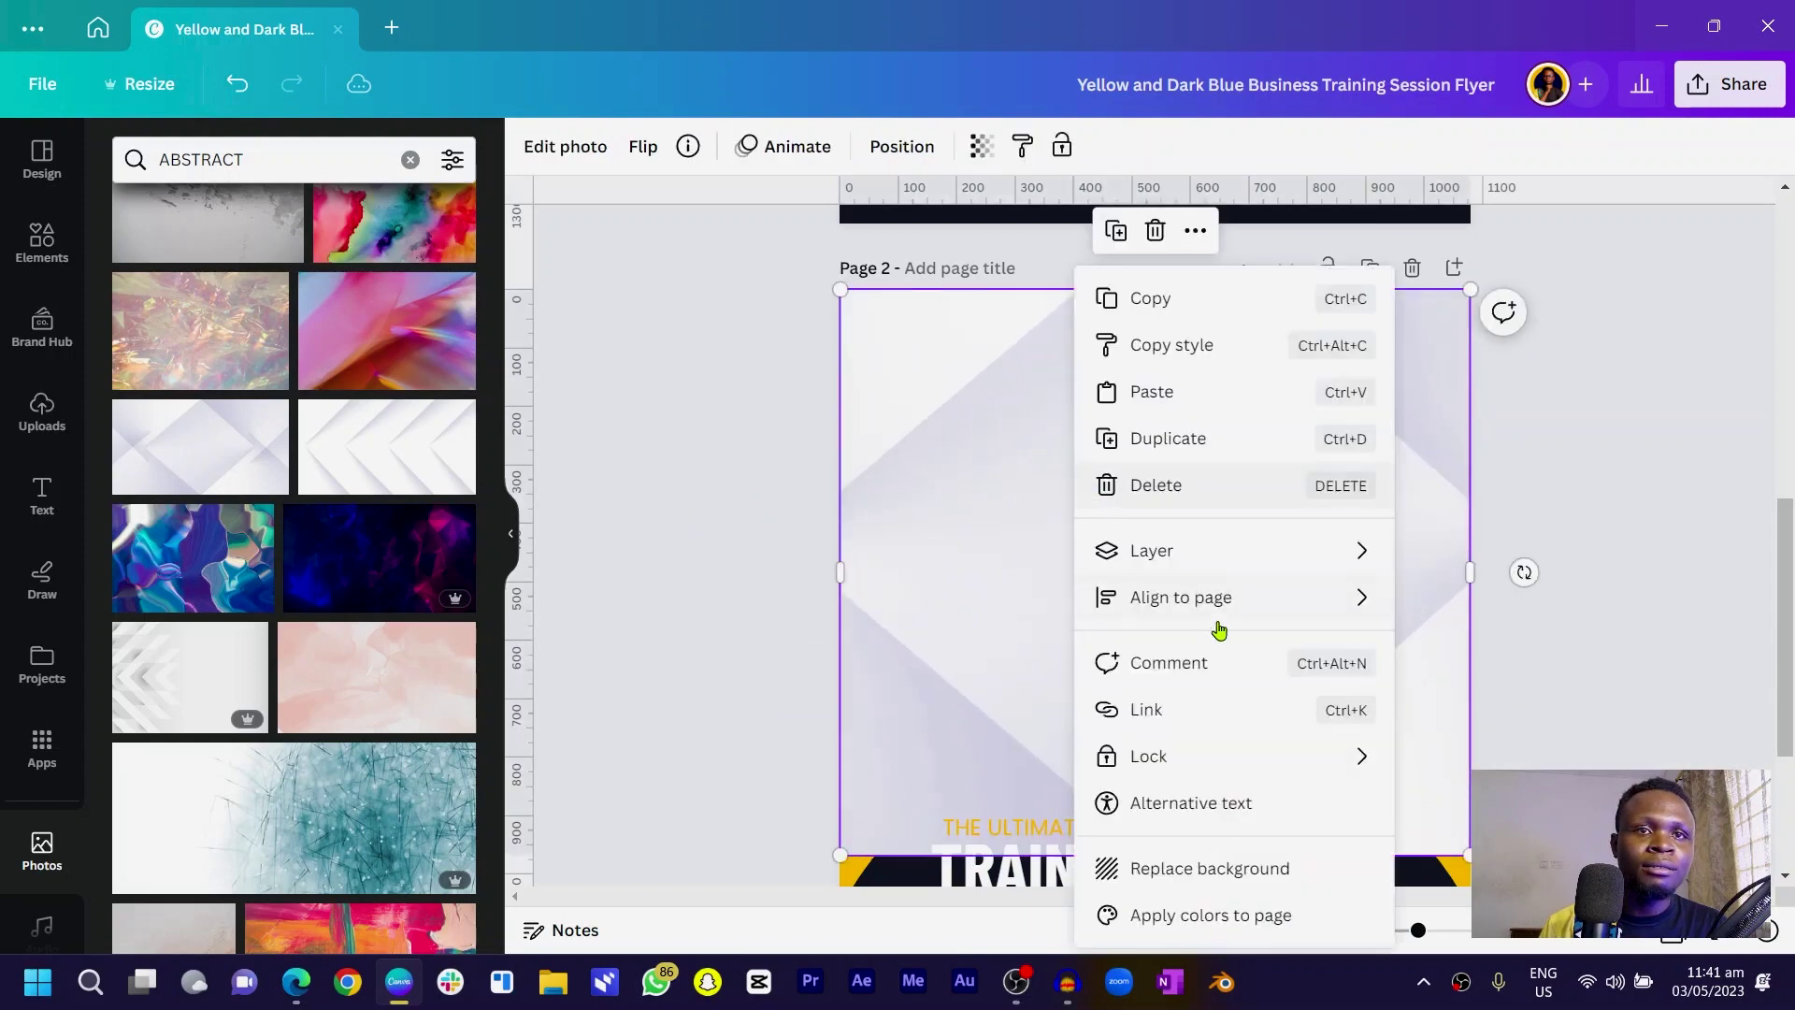
mouse_move(1227, 570)
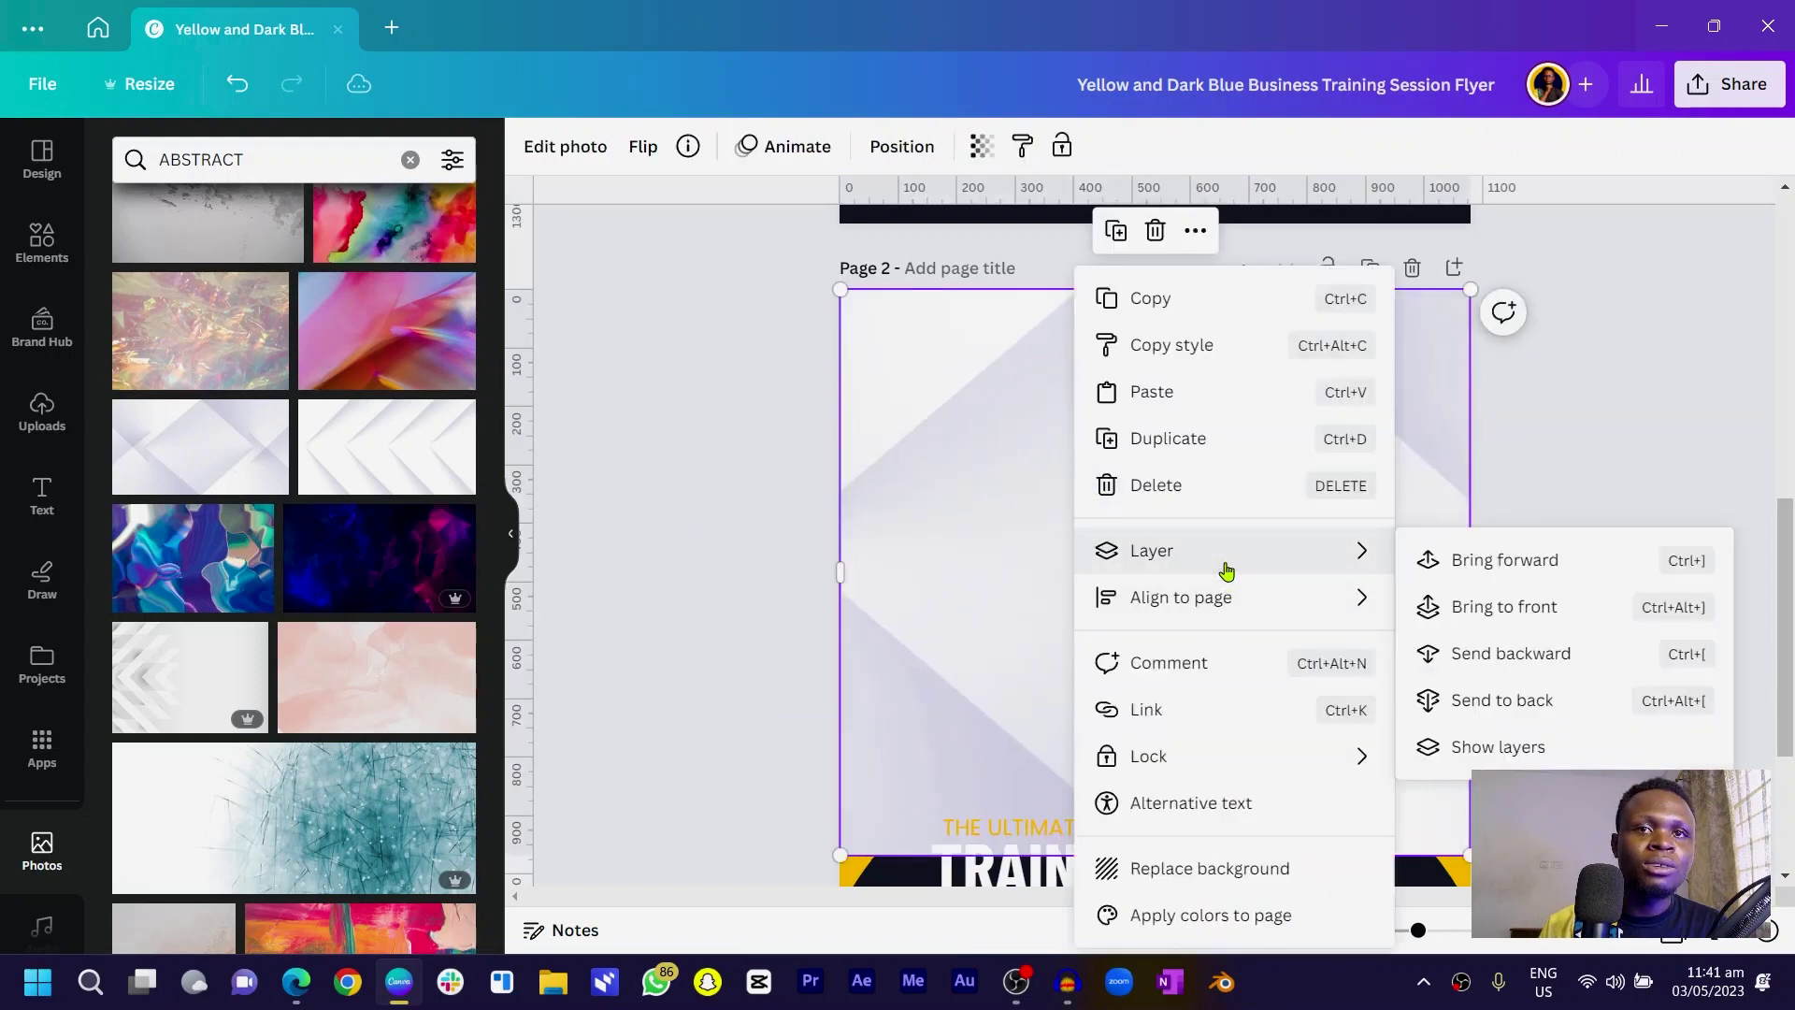
left_click(1494, 747)
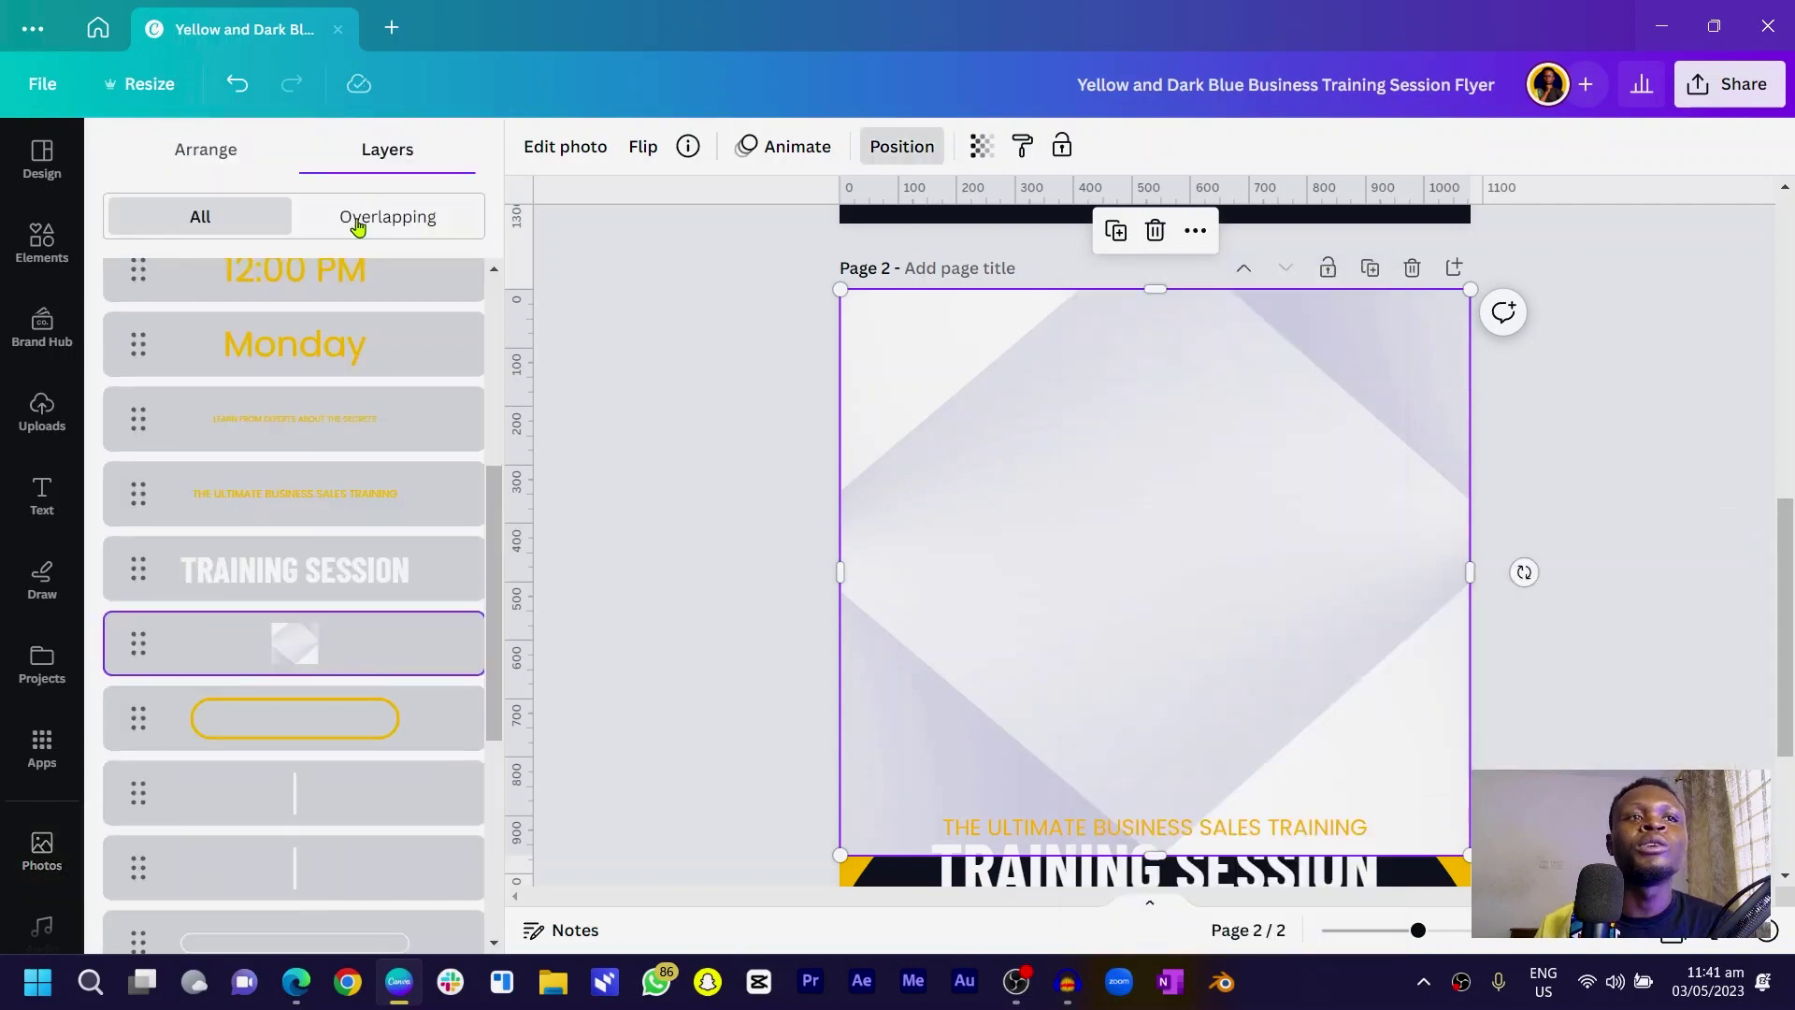
scroll(364, 688, "up", 5)
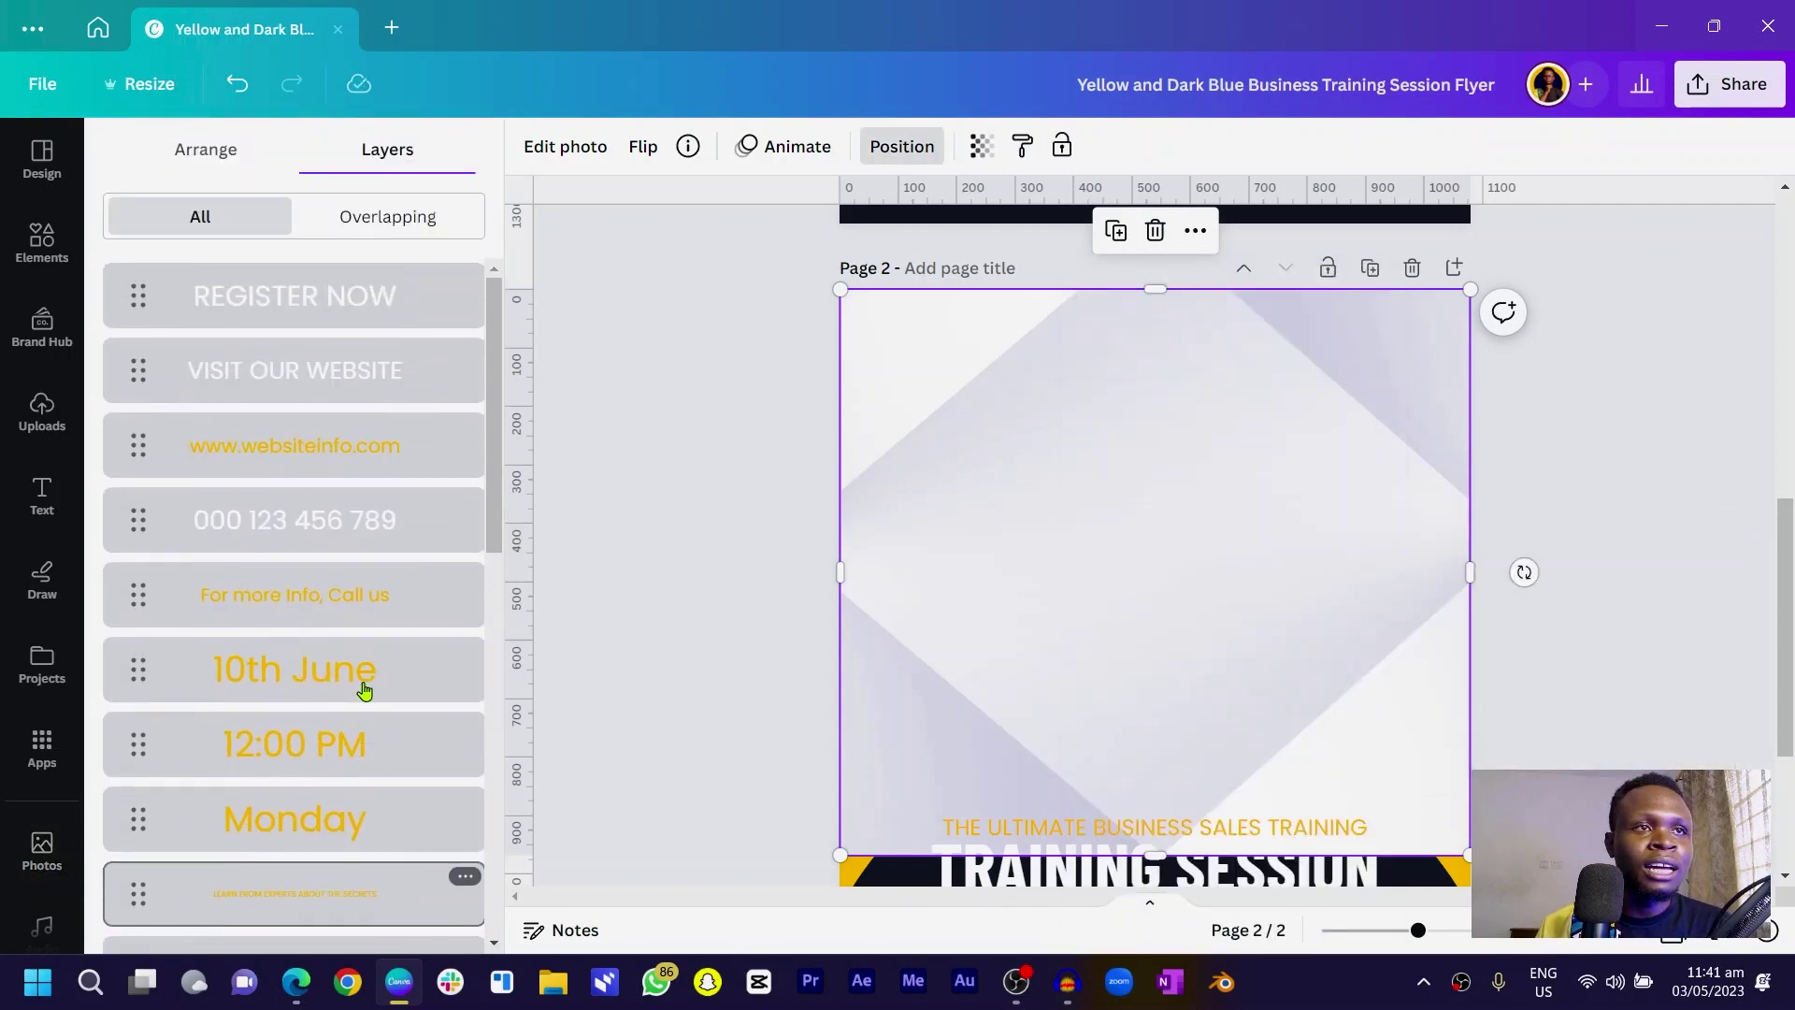
scroll(366, 685, "down", 7)
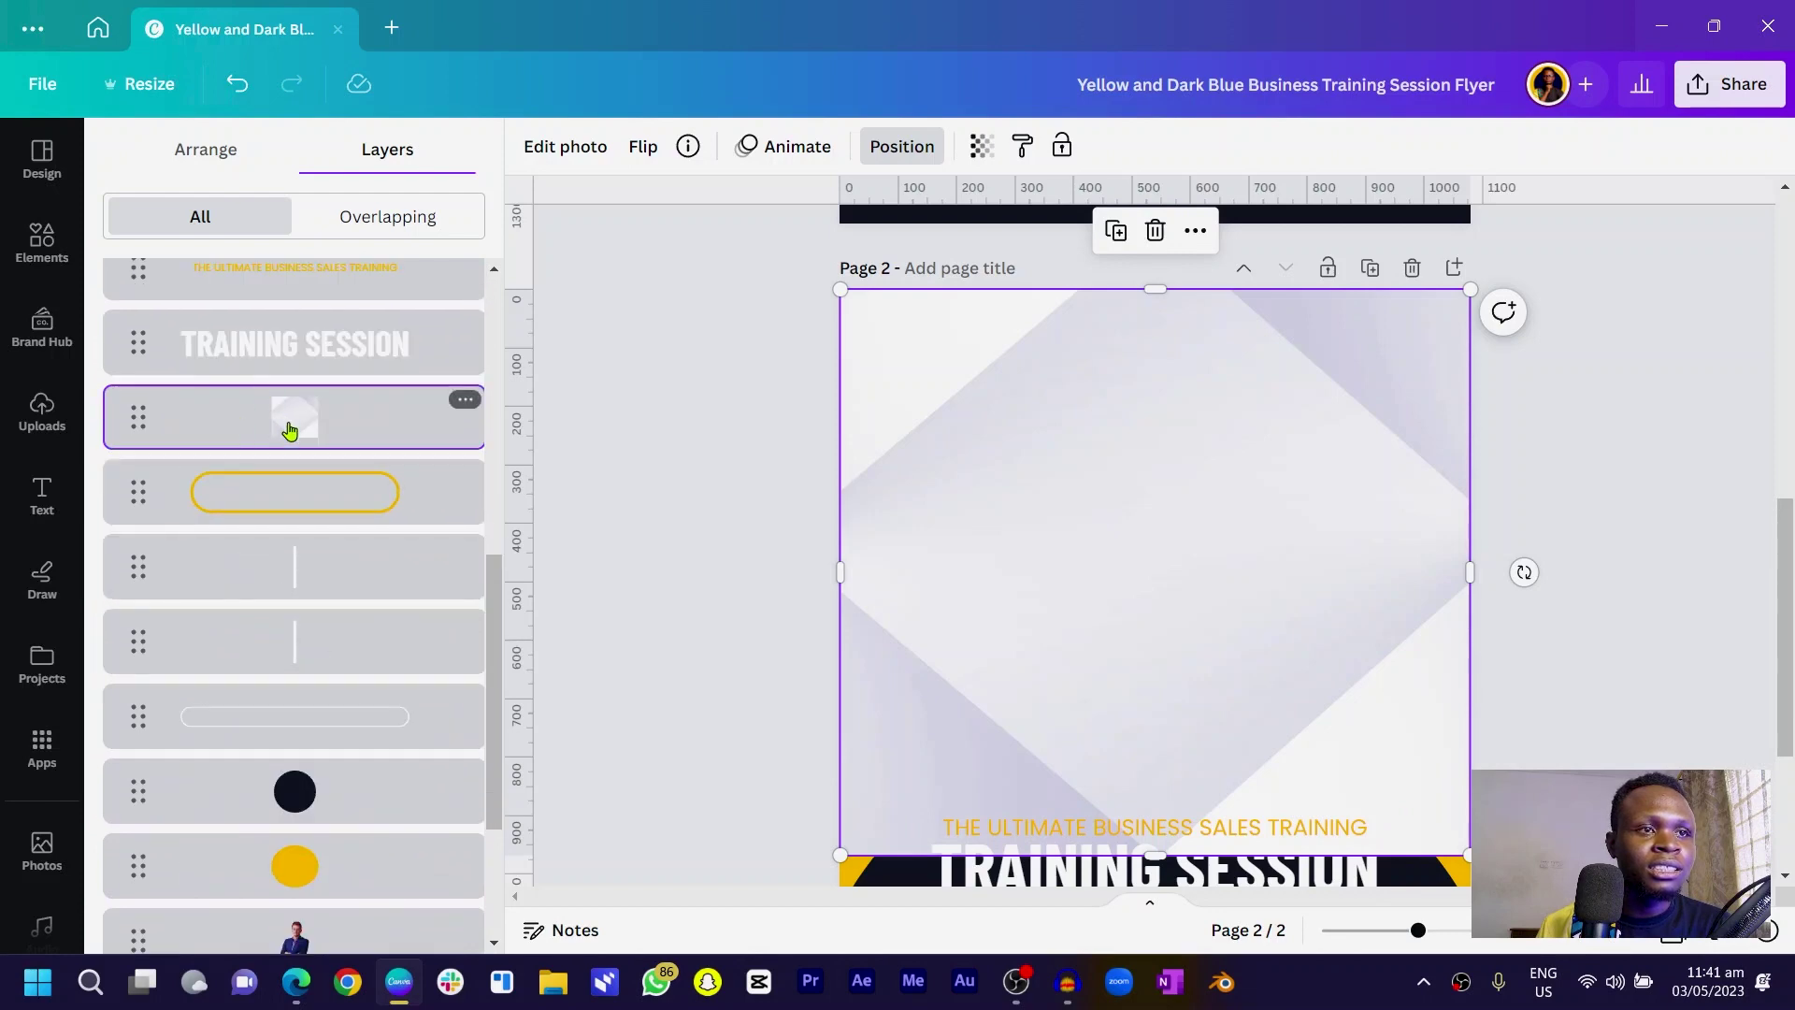
left_click_drag(289, 430, 280, 862)
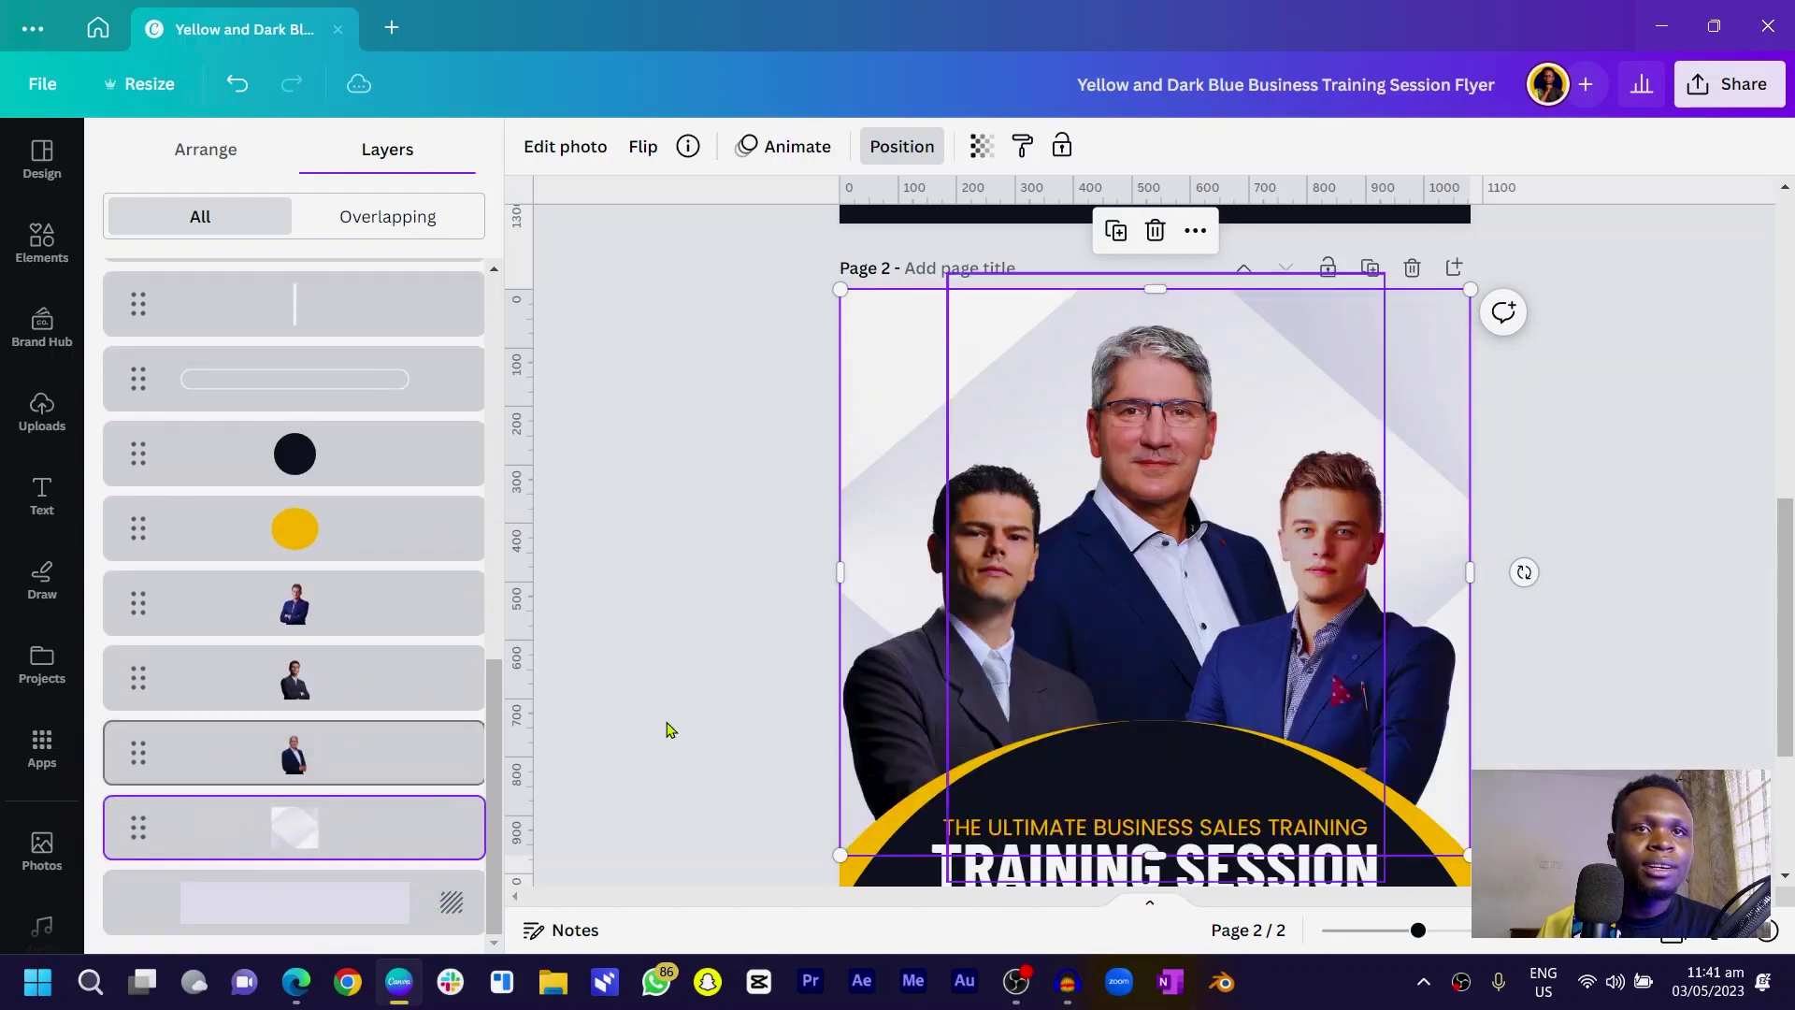
- Set the abstract photo's transparency to 43
left_click(980, 148)
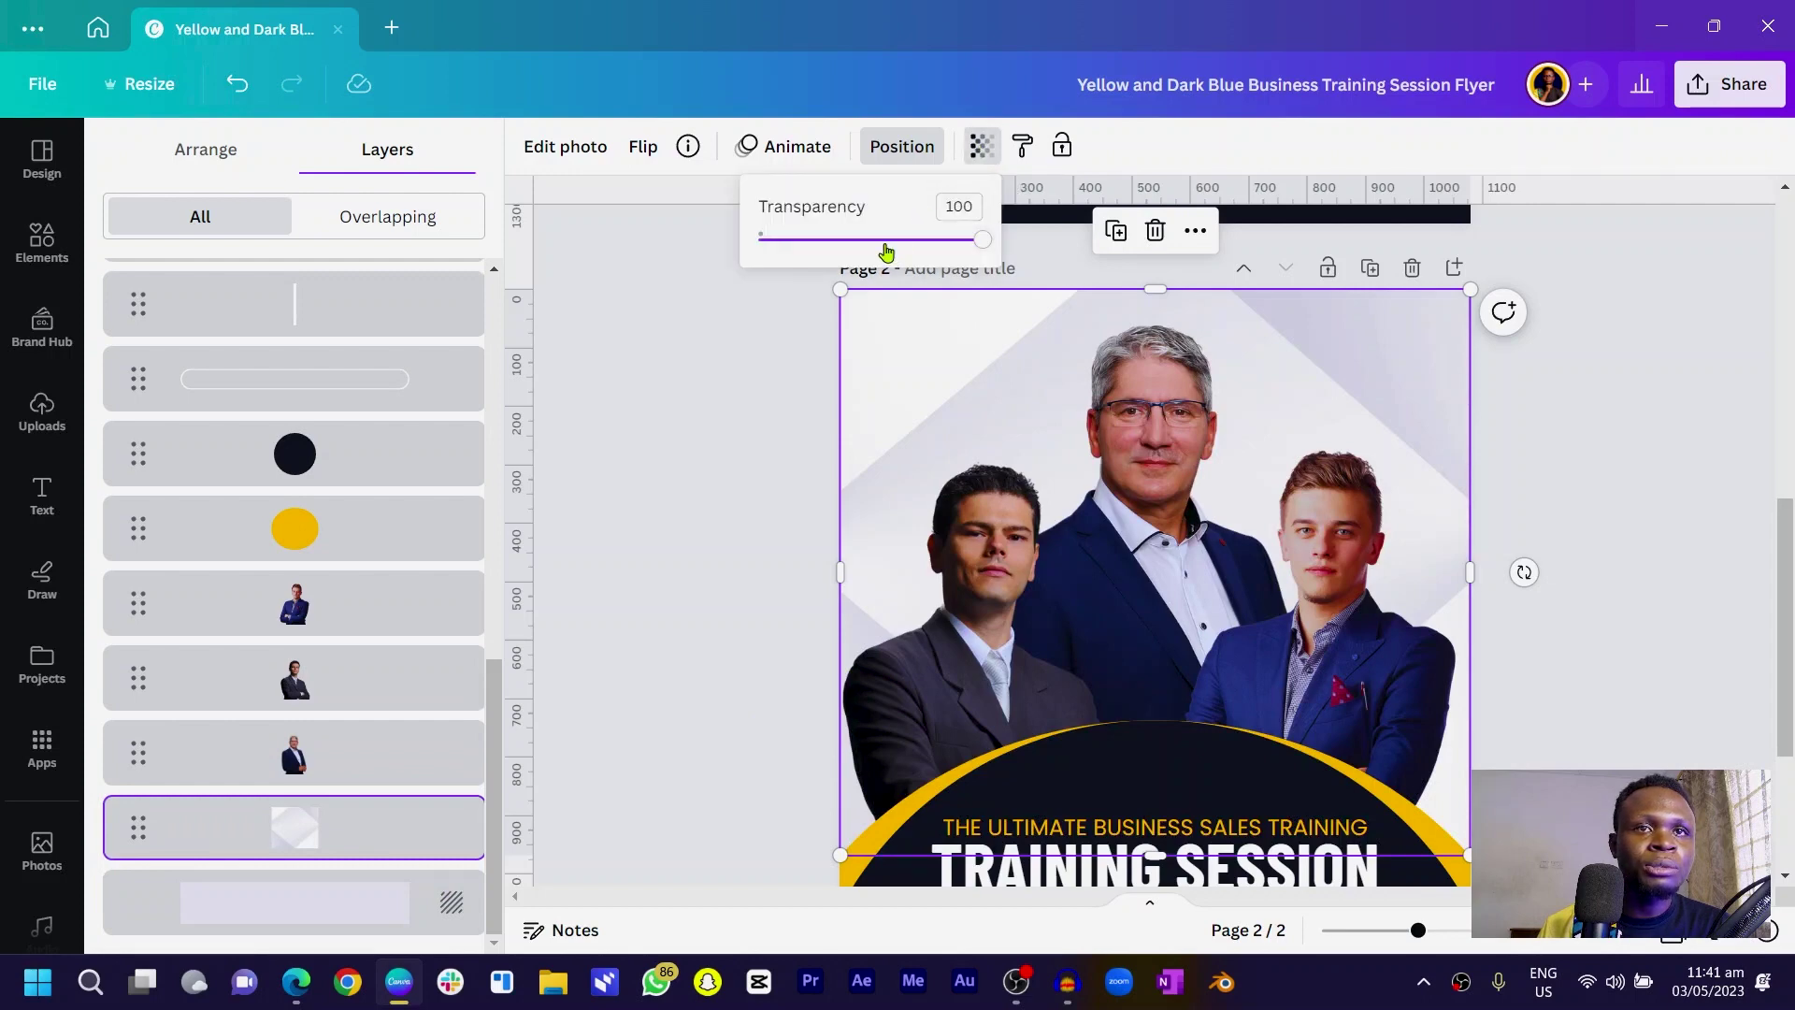
left_click(885, 242)
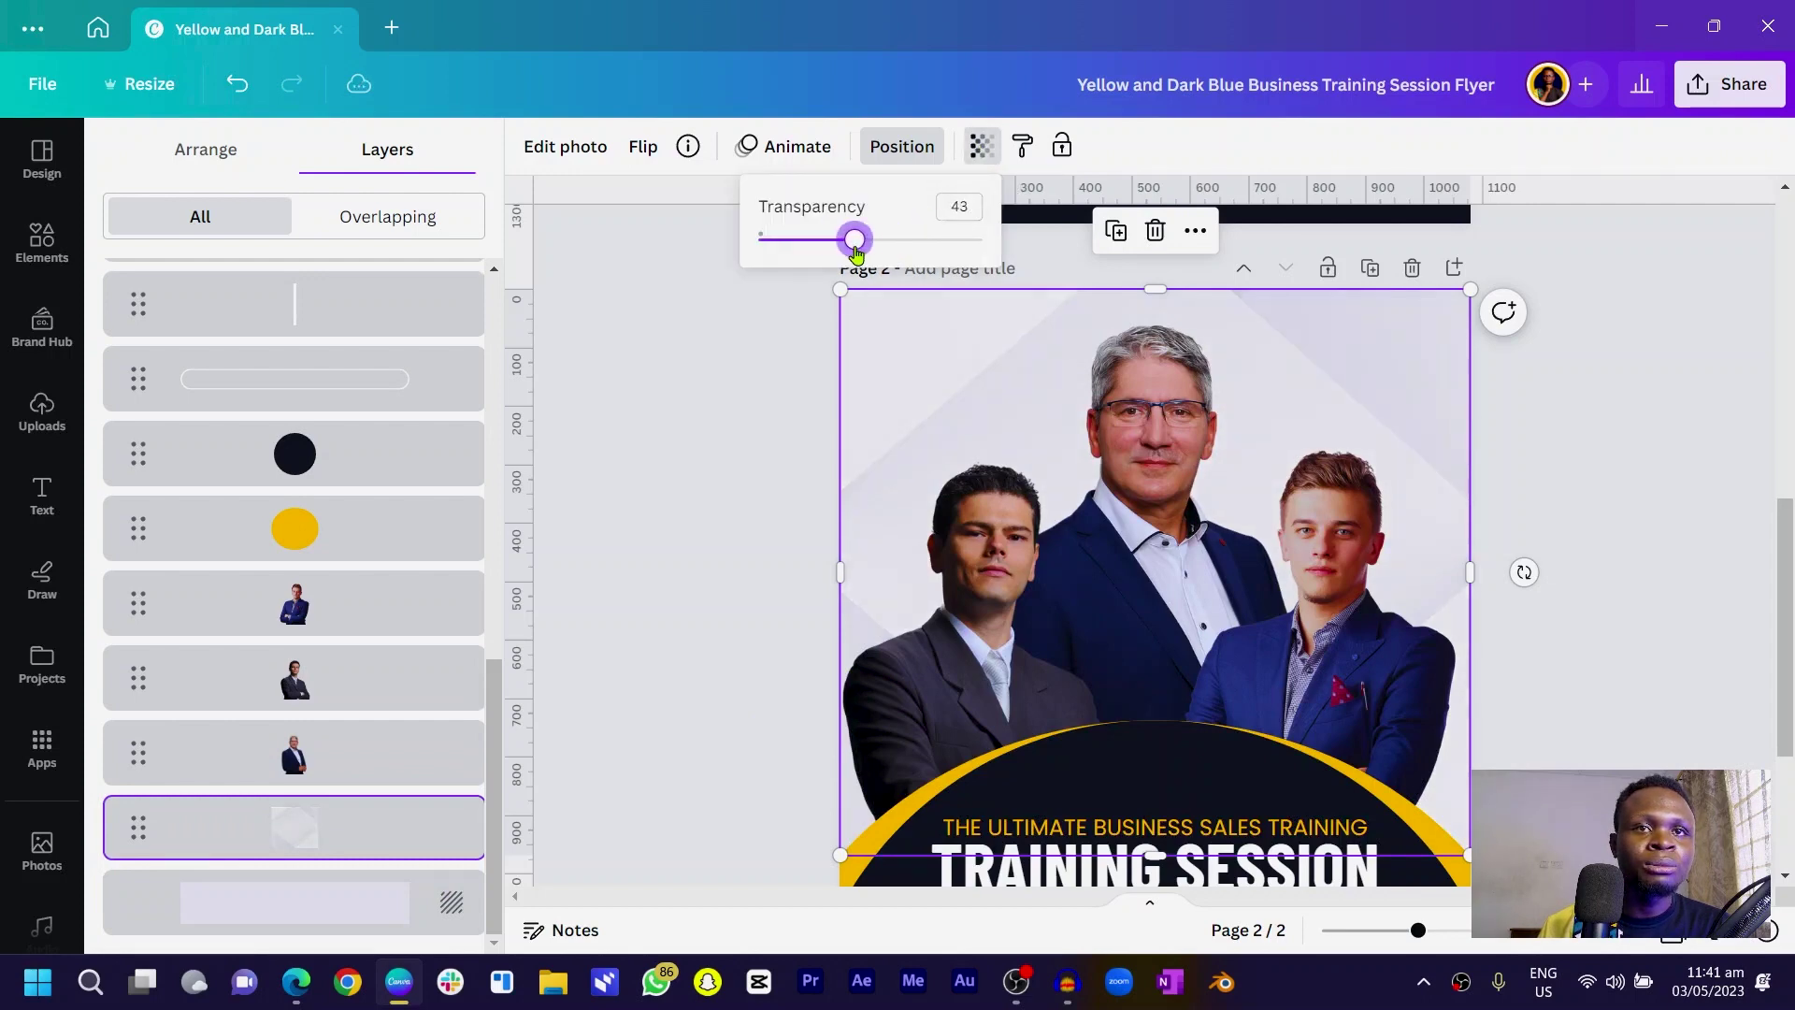
key("Escape")
key("Escape")
key("Escape")
scroll(748, 395, "down", 3)
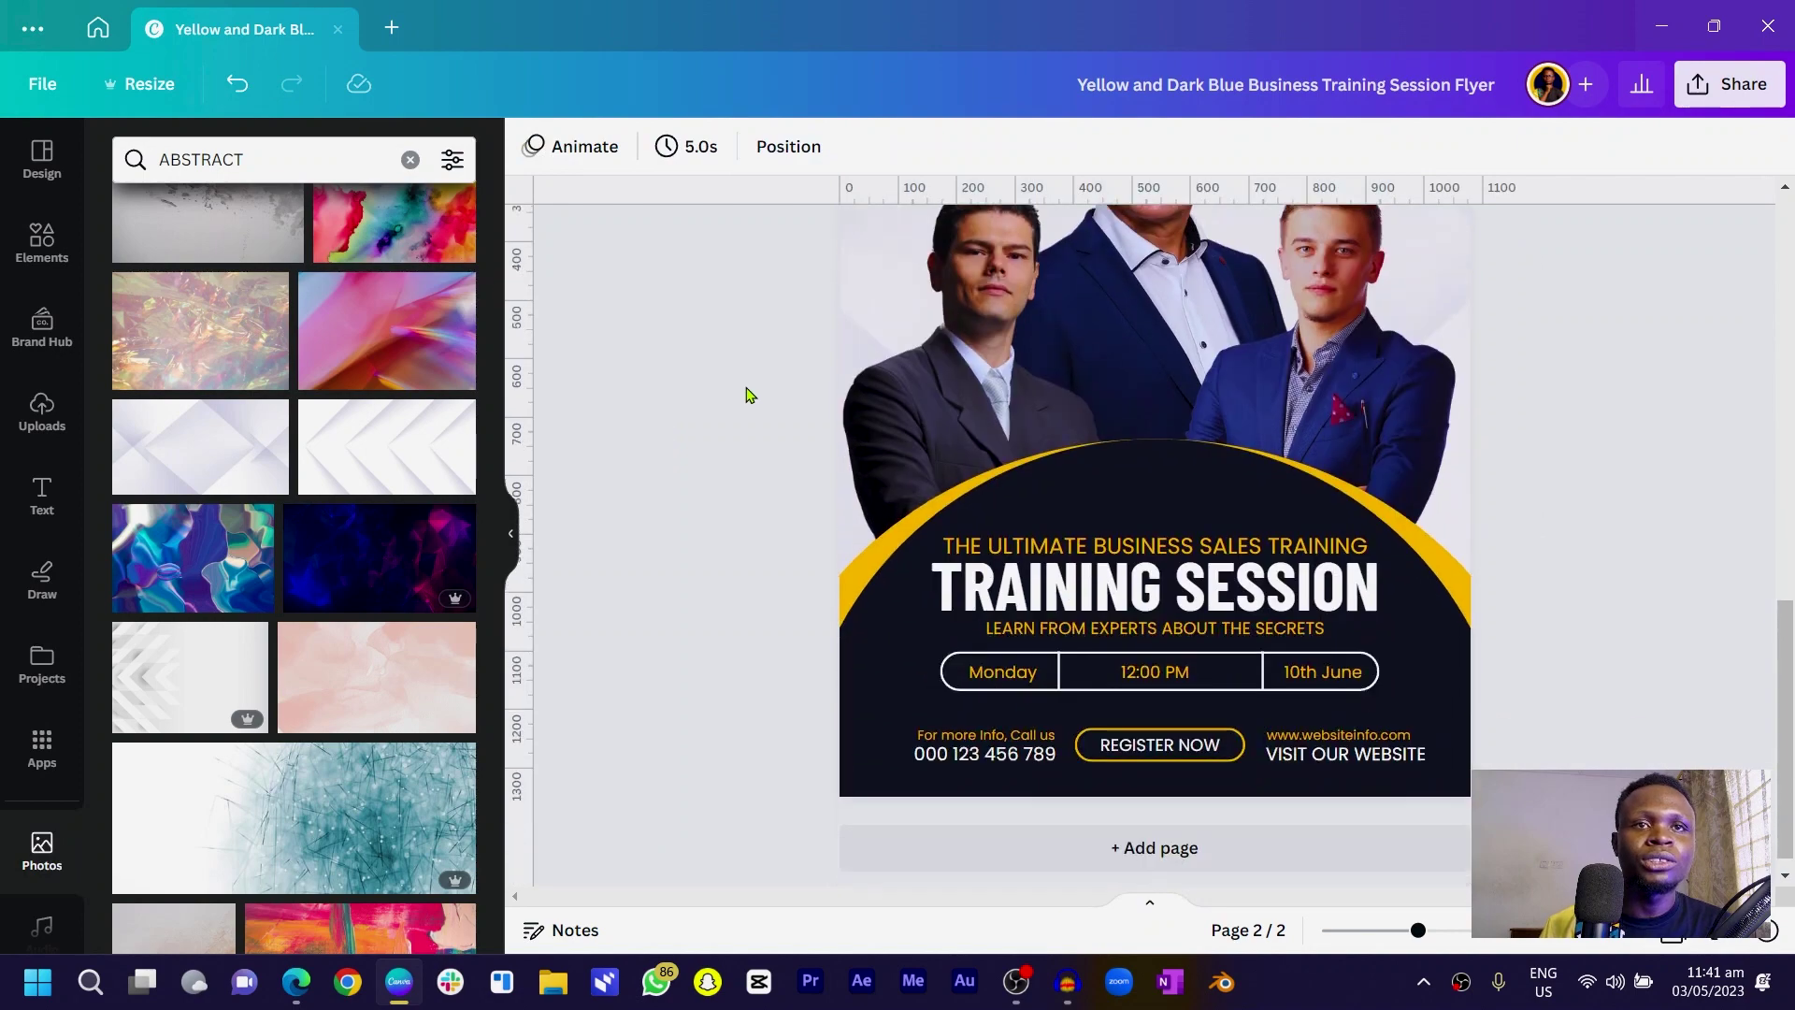
- Move the round sound-wave logo from page 1 to page 2's top-left corner, slightly enlarged
scroll(752, 399, "up", 10)
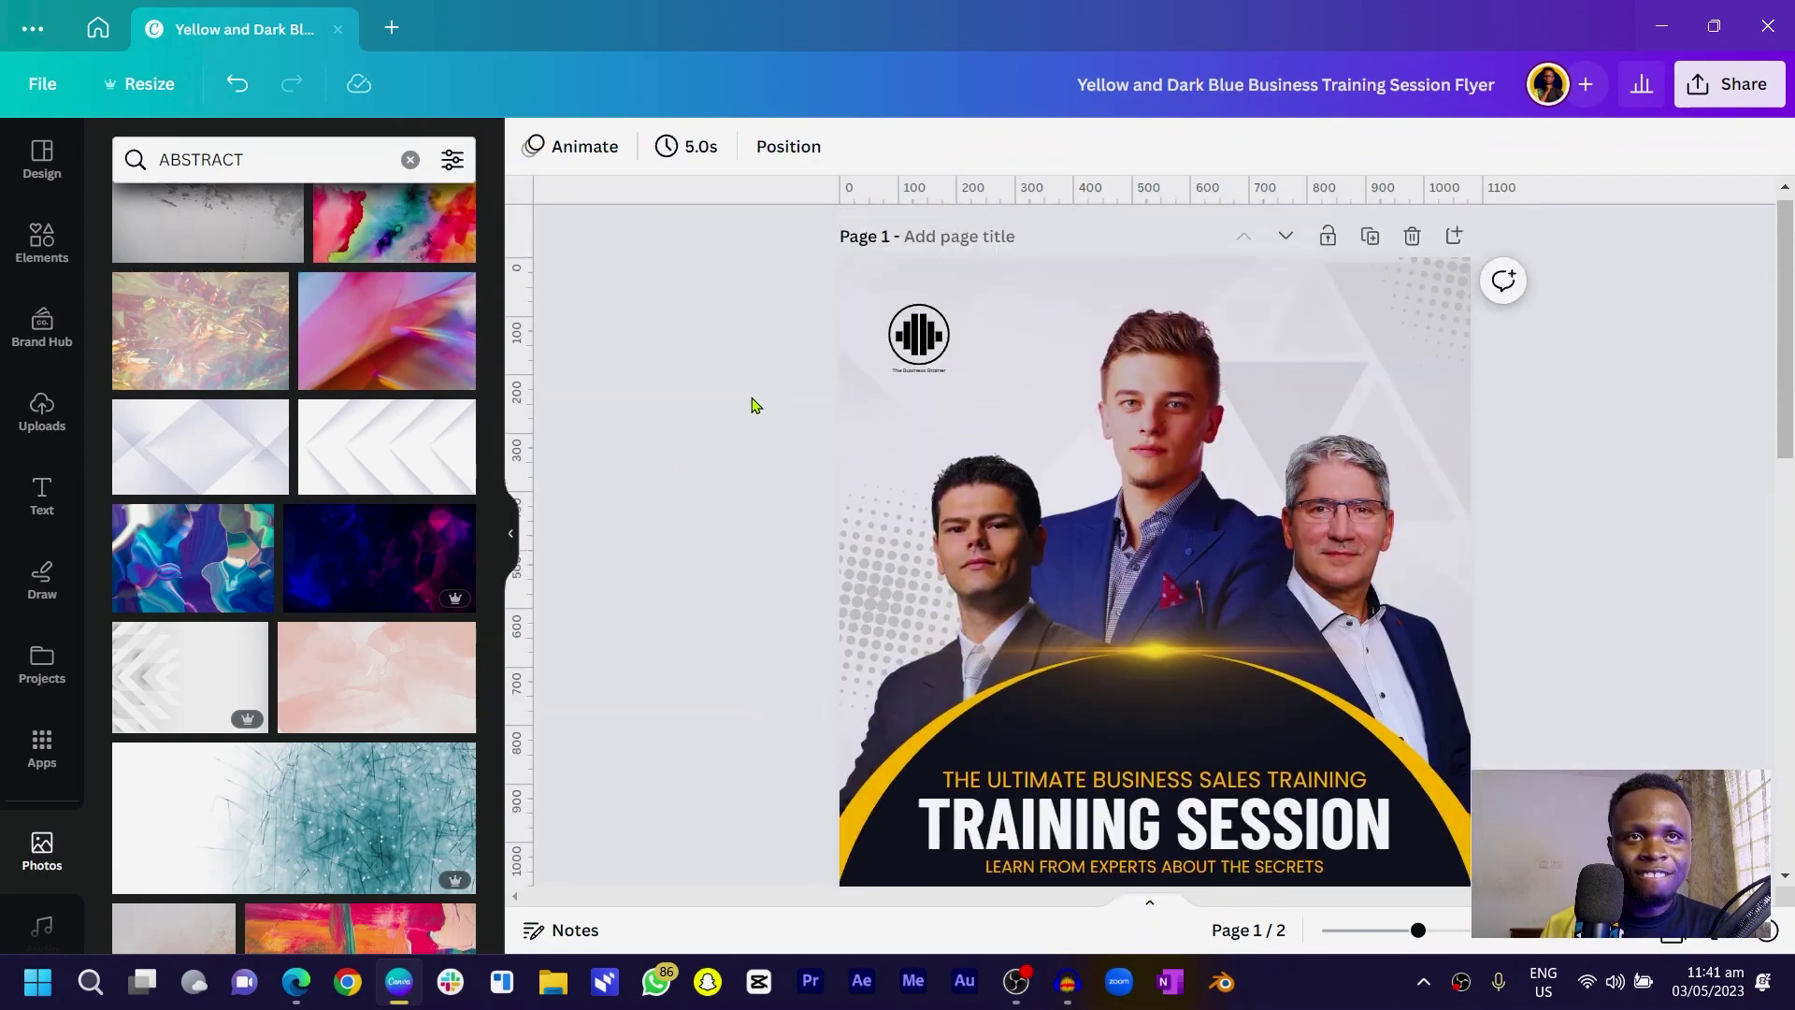
left_click(926, 393)
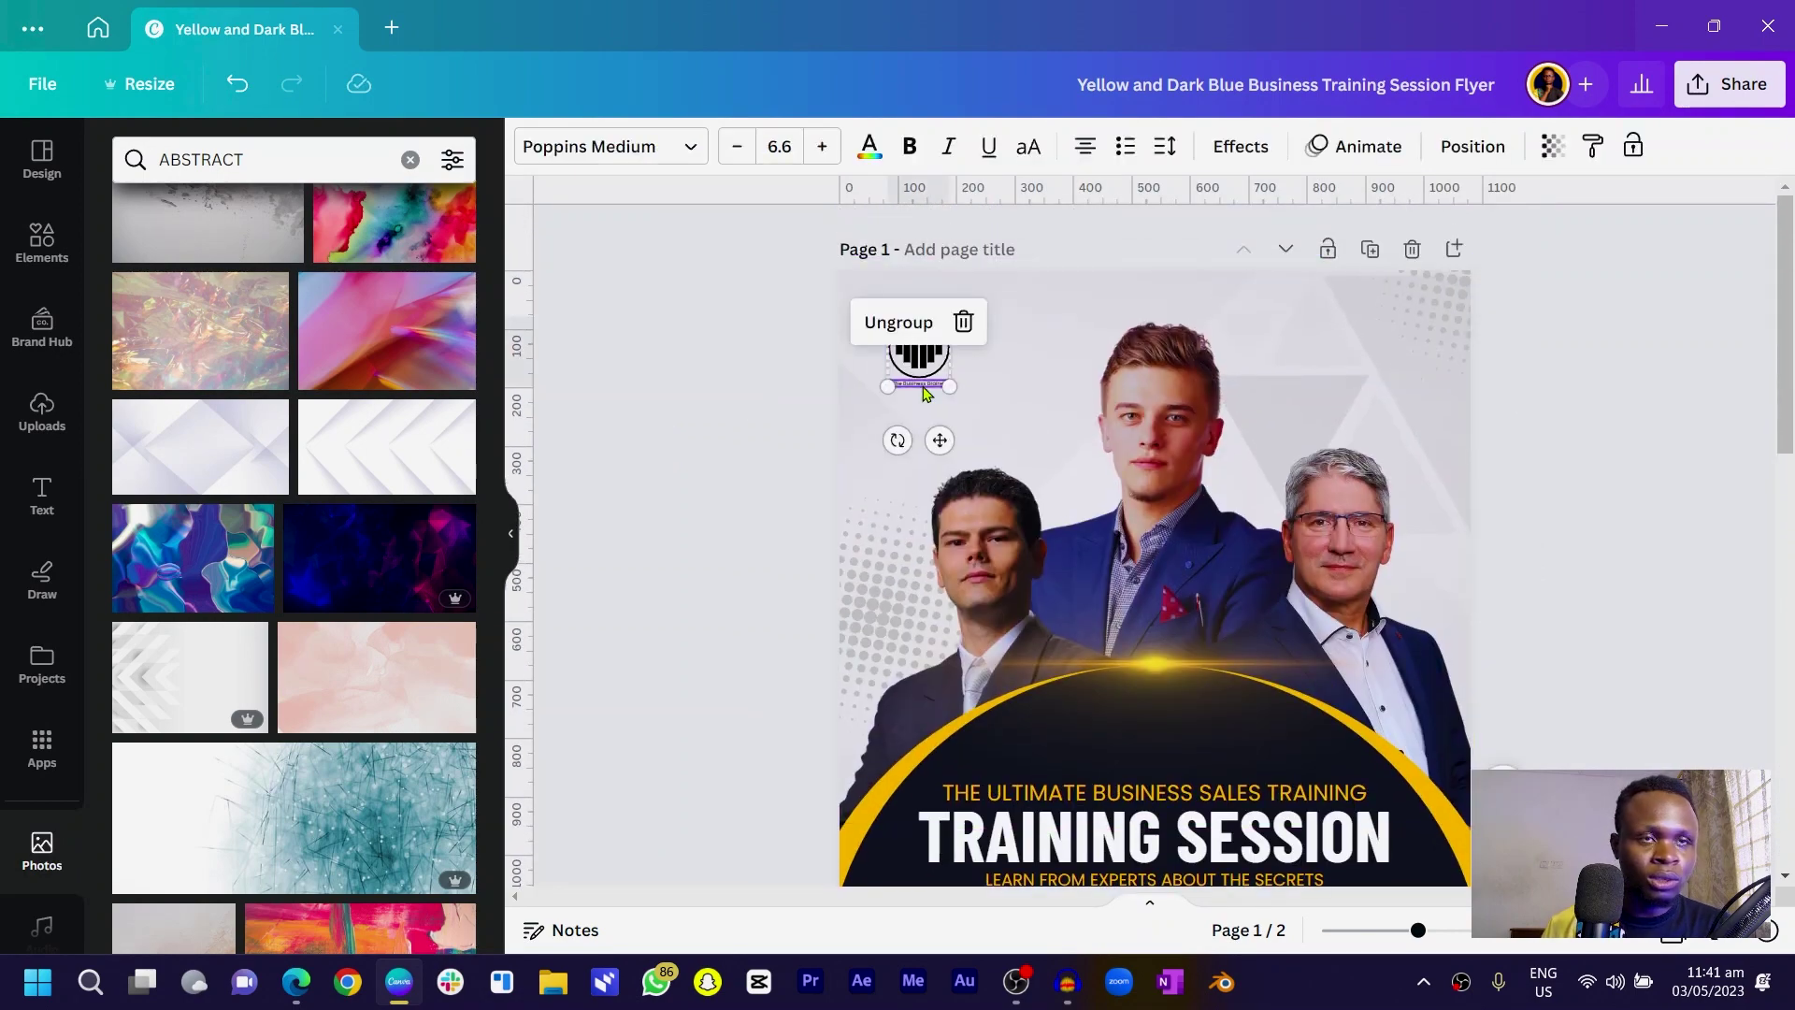
left_click_drag(925, 393, 934, 271)
scroll(954, 461, "down", 10)
scroll(934, 308, "up", 2)
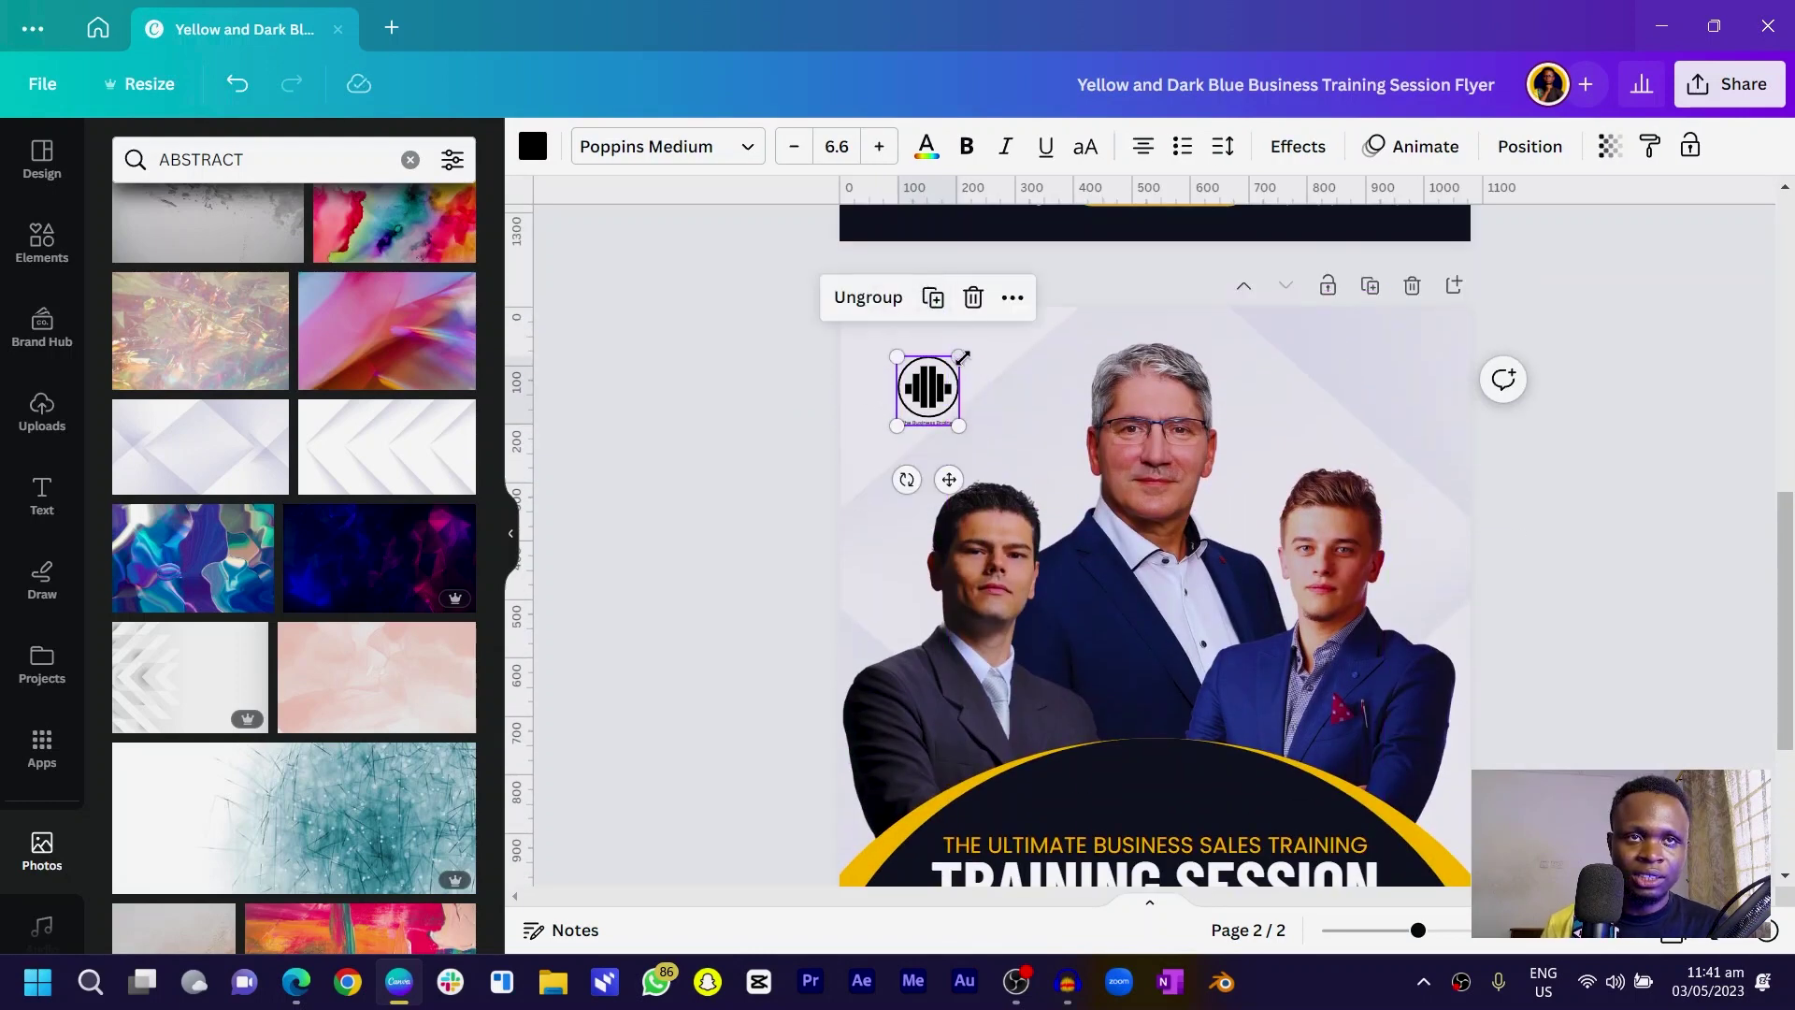
left_click_drag(962, 355, 977, 346)
left_click(621, 421)
scroll(626, 417, "down", 3)
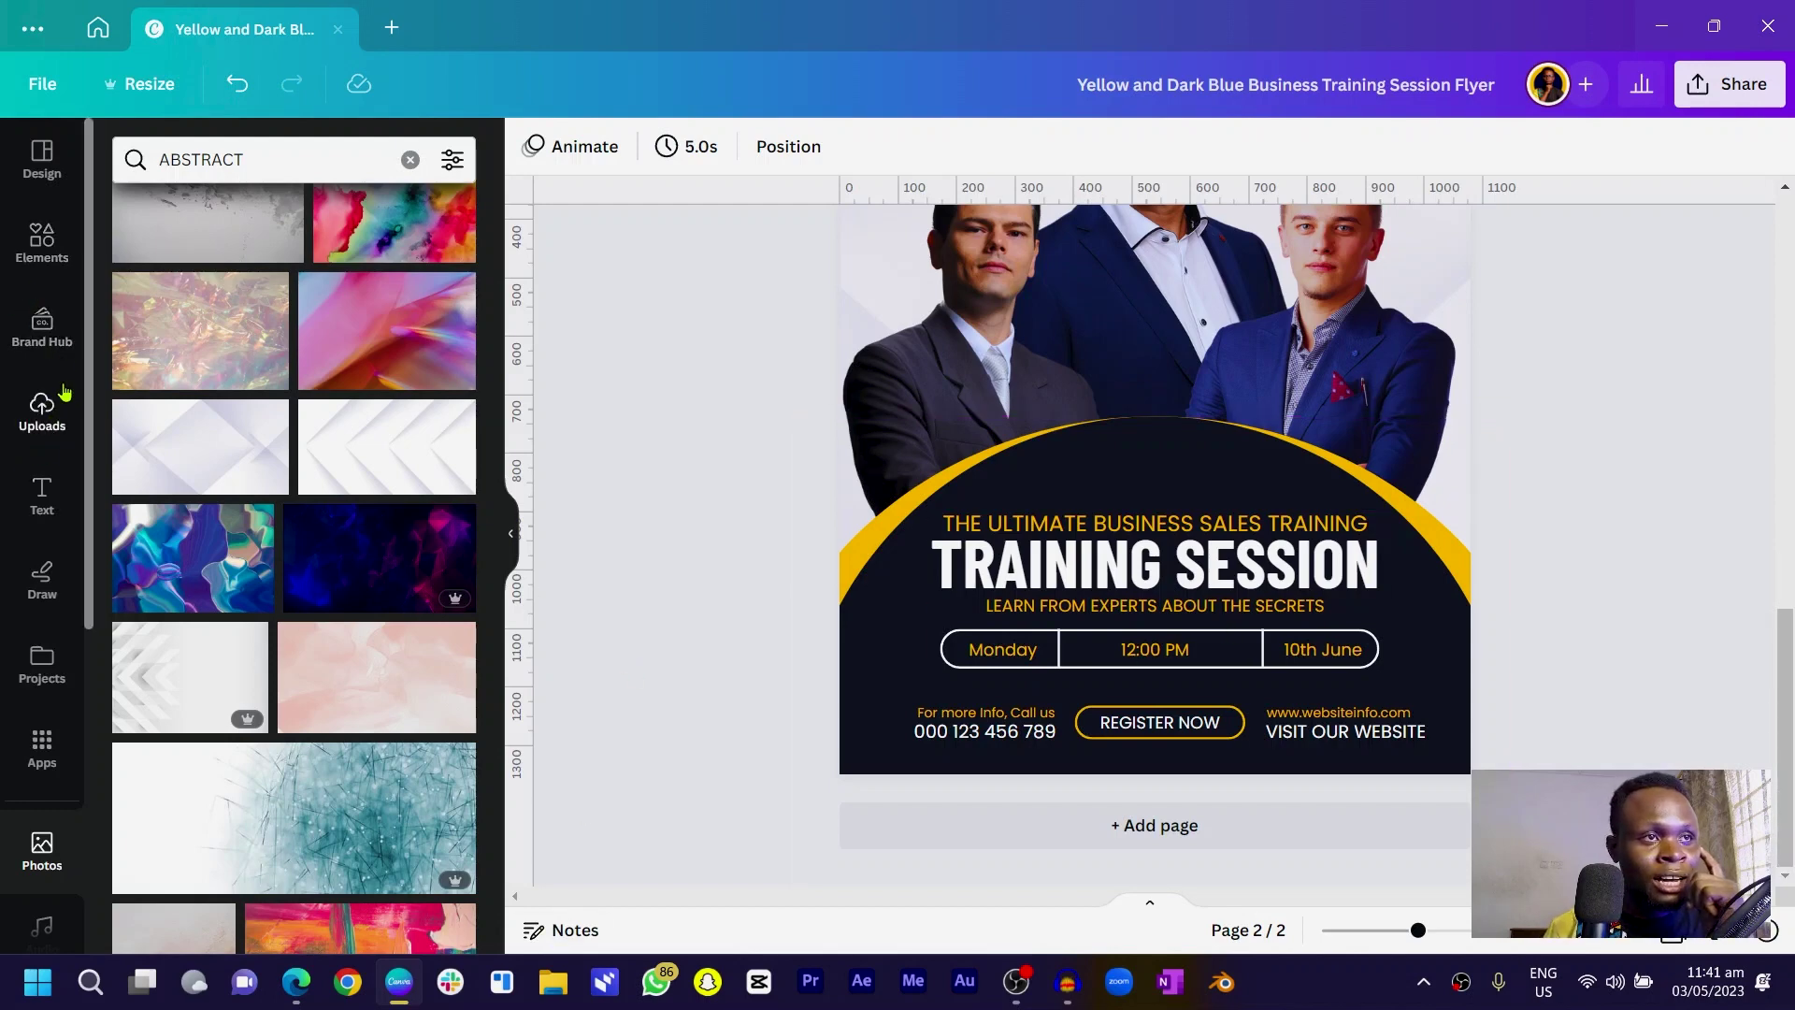
- Add the golden lens-flare upload and place it along the top edge of the navy arc
left_click(42, 409)
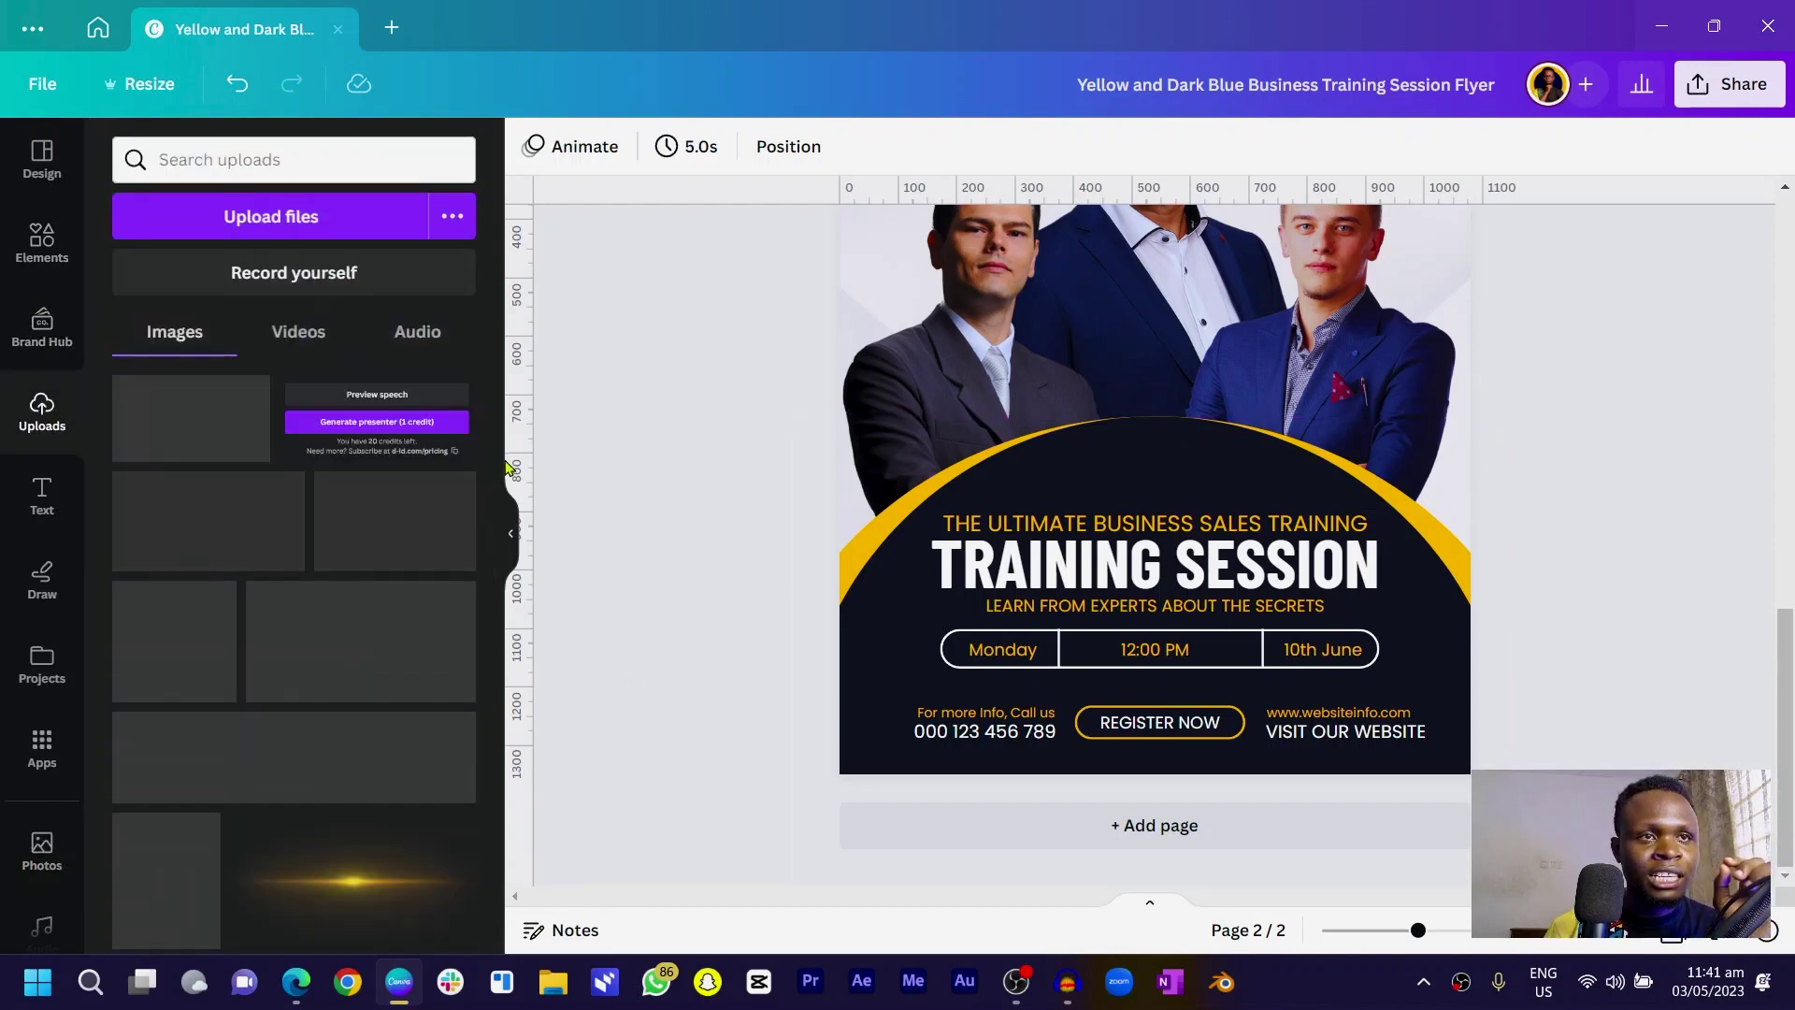
scroll(301, 585, "down", 4)
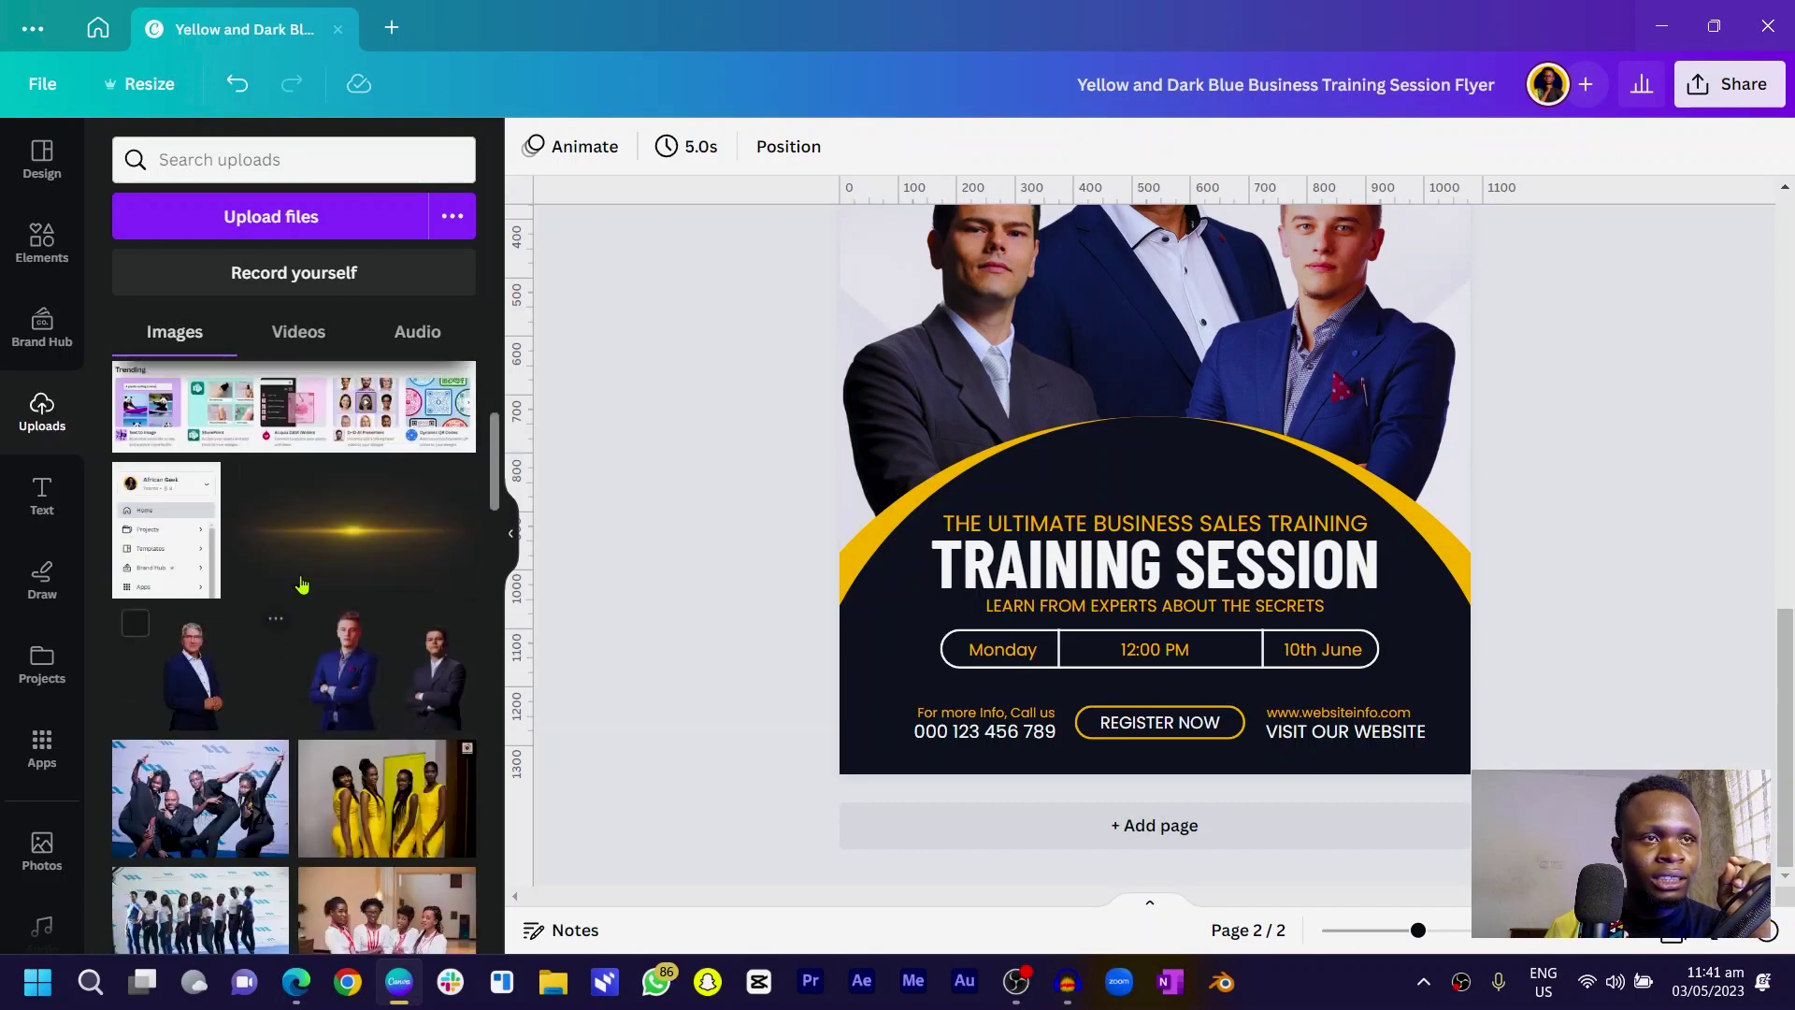
left_click(353, 540)
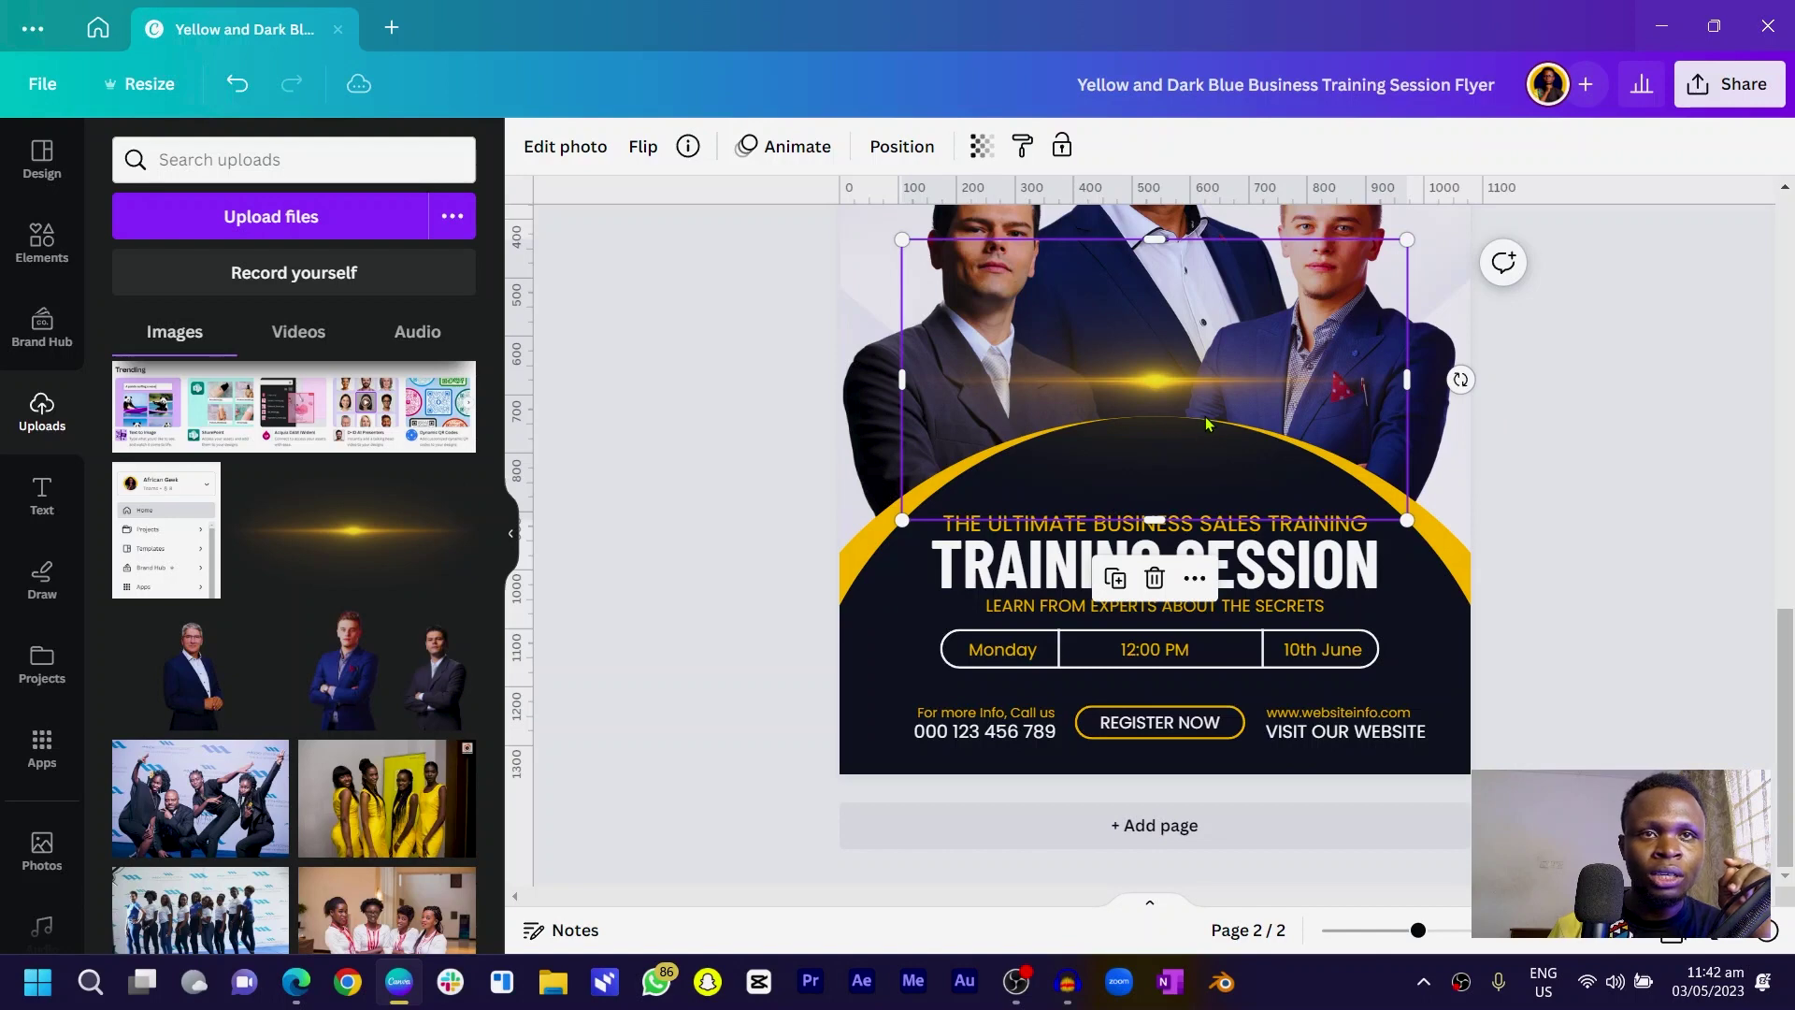
left_click_drag(1206, 424, 1211, 470)
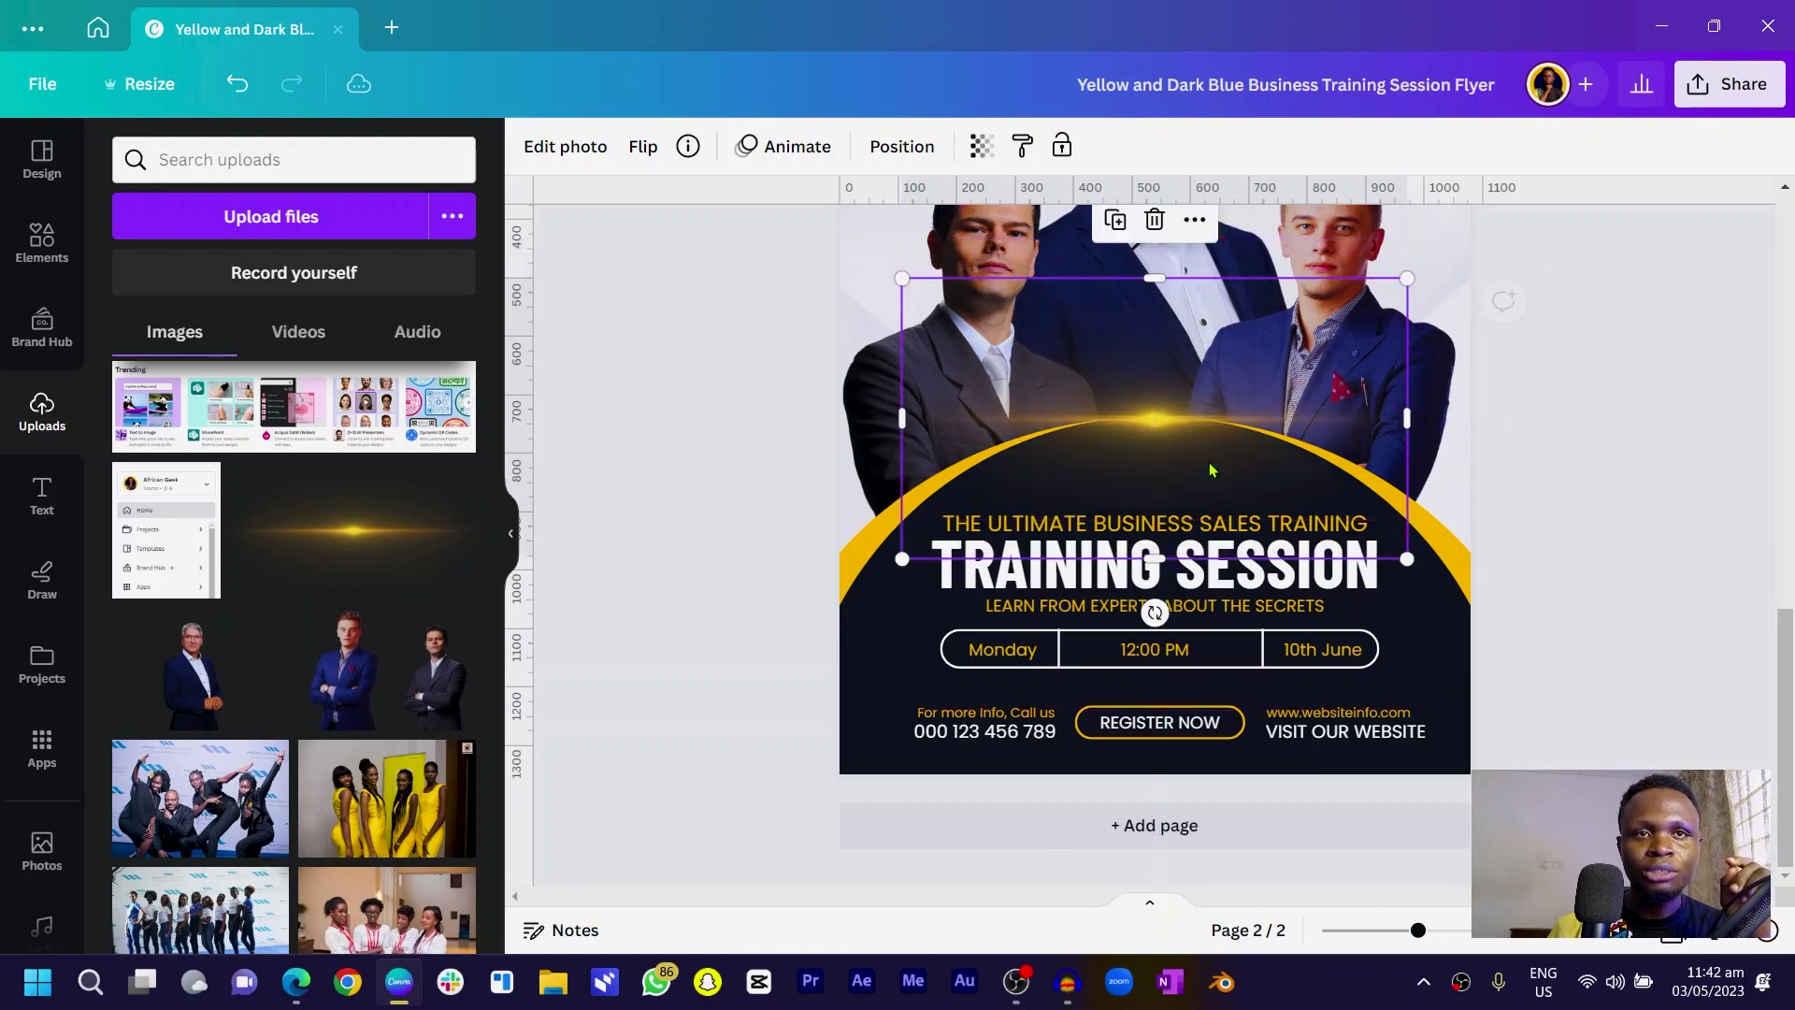
left_click(643, 545)
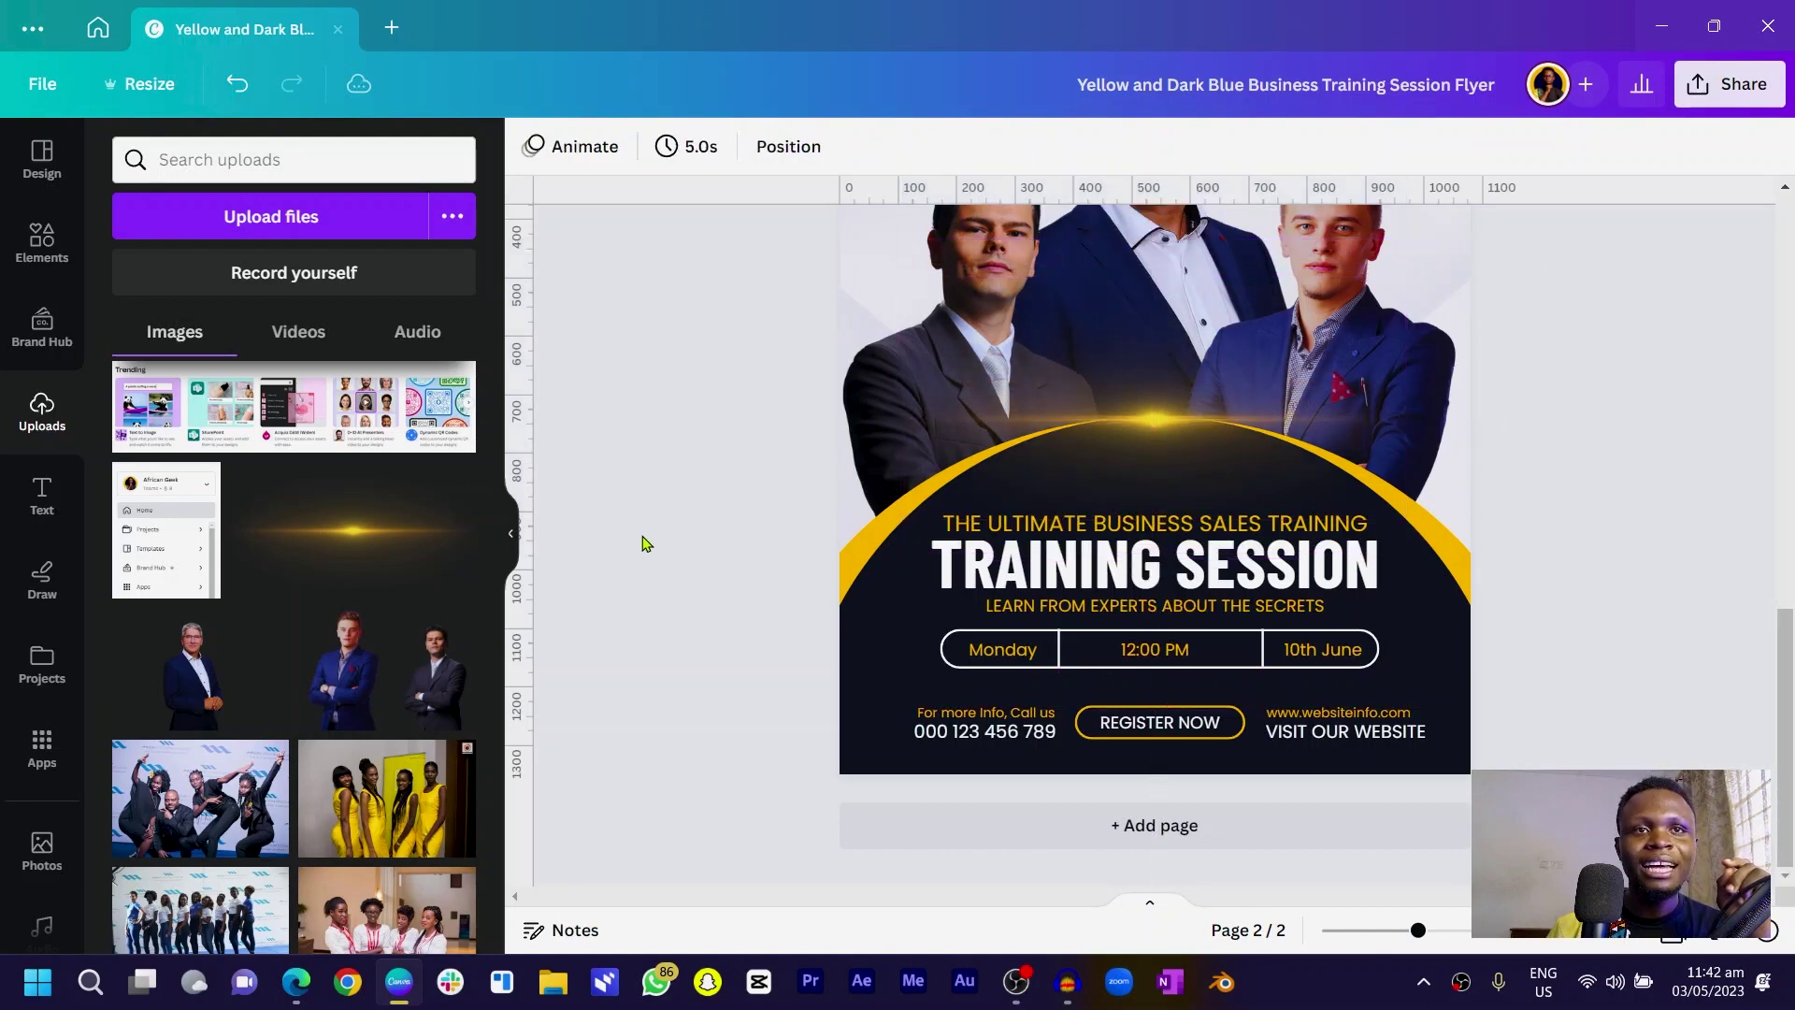